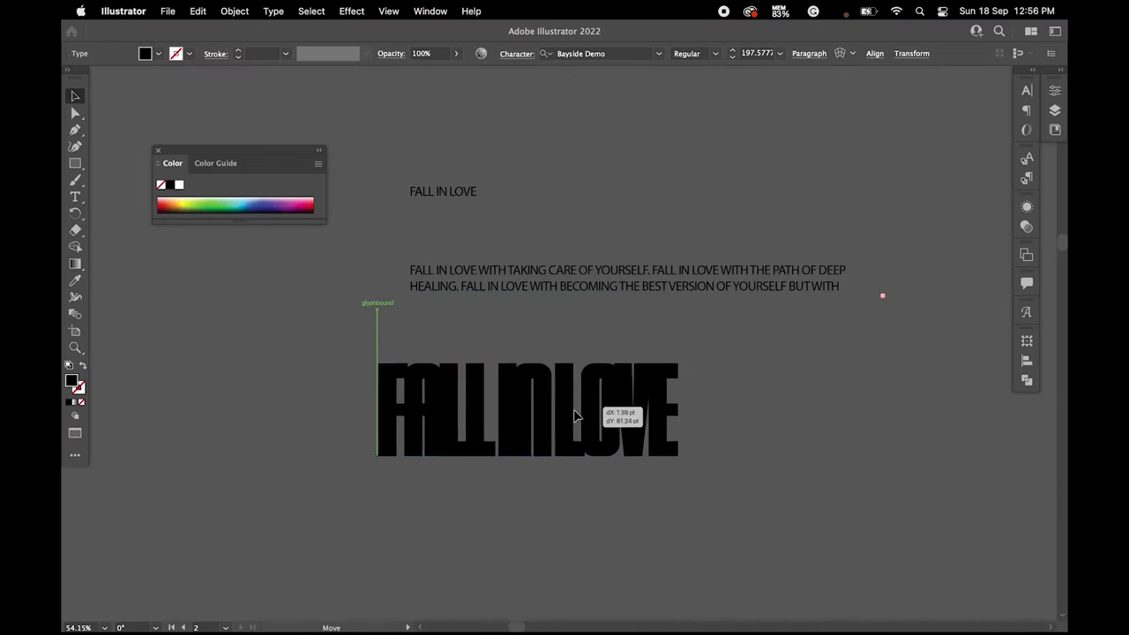
- Set LOVE in Fashion Wacks Regular and break it onto its own line
double_click(574, 420)
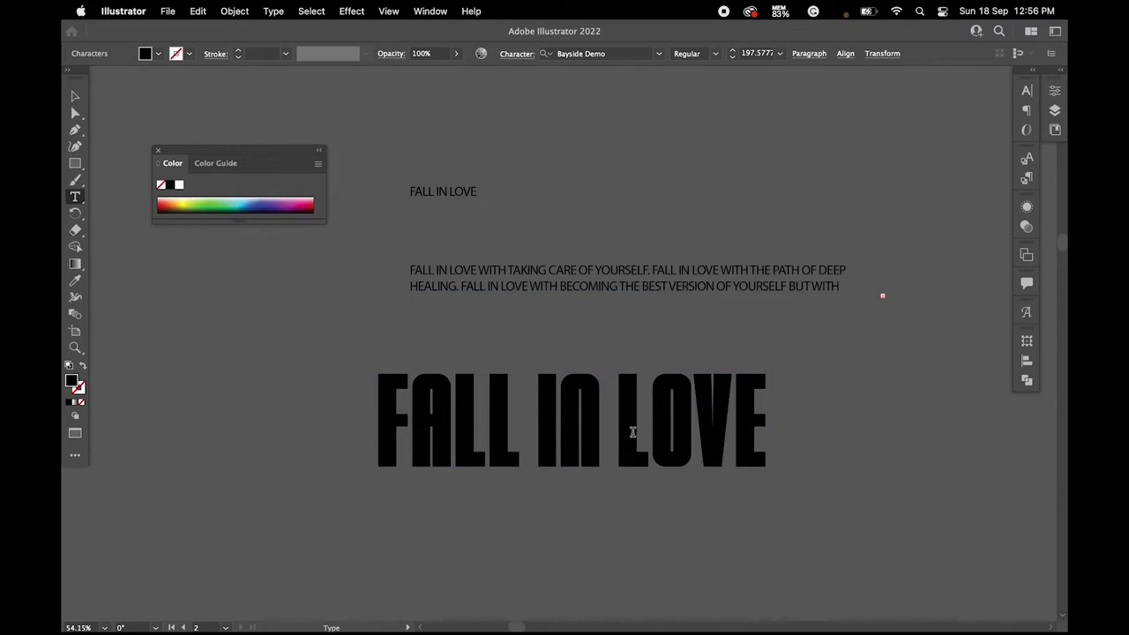
left_click(657, 53)
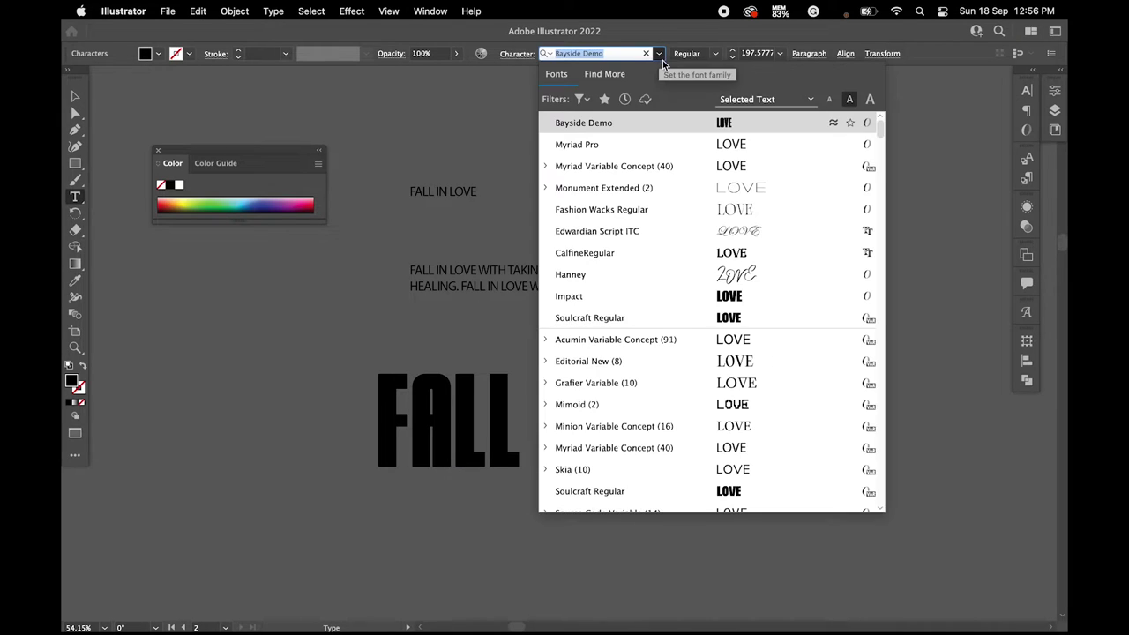
left_click(635, 219)
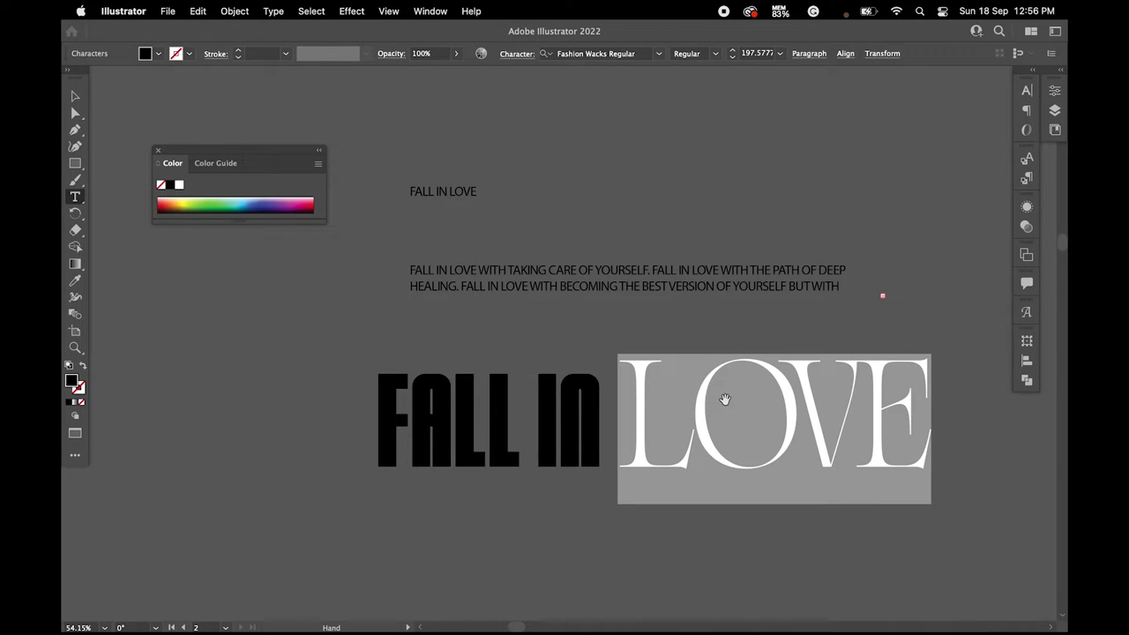
left_click(632, 430)
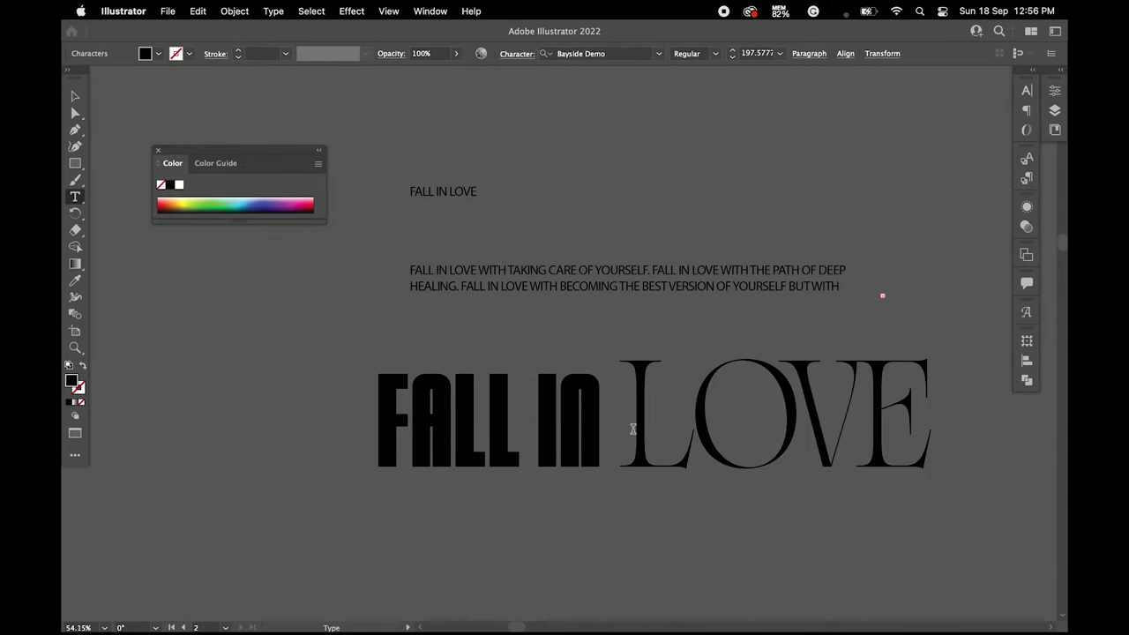
key("Return")
key("Escape")
- Centre-align the headline and tighten the leading so LOVE overlaps FALL IN
scroll(690, 119, "down", 2)
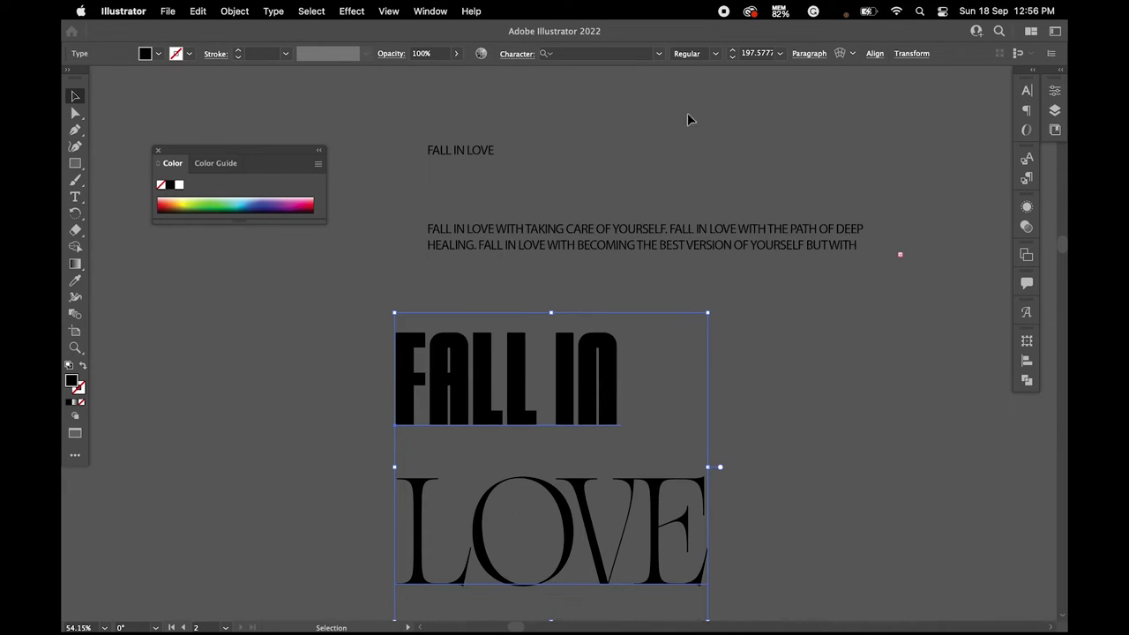
left_click(808, 52)
left_click(698, 80)
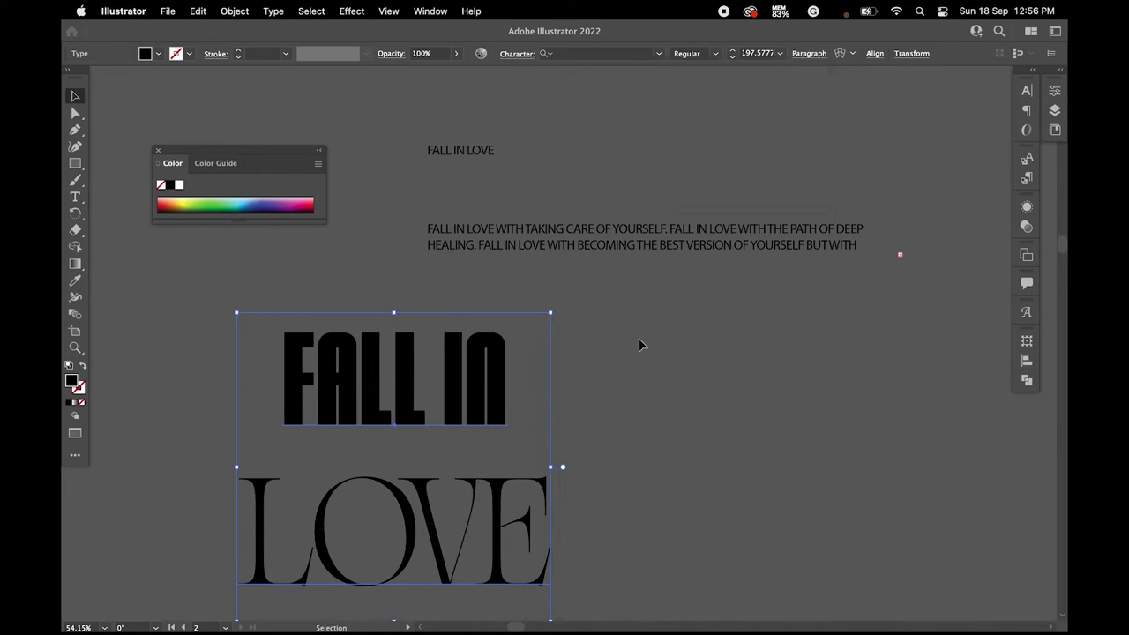
scroll(600, 361, "left", 2)
key("alt+Up")
key("alt+Up")
key("alt+Up")
key("alt+Up")
key("alt+Up")
key("alt+Up")
key("alt+Up")
key("alt+Up")
key("alt+Up")
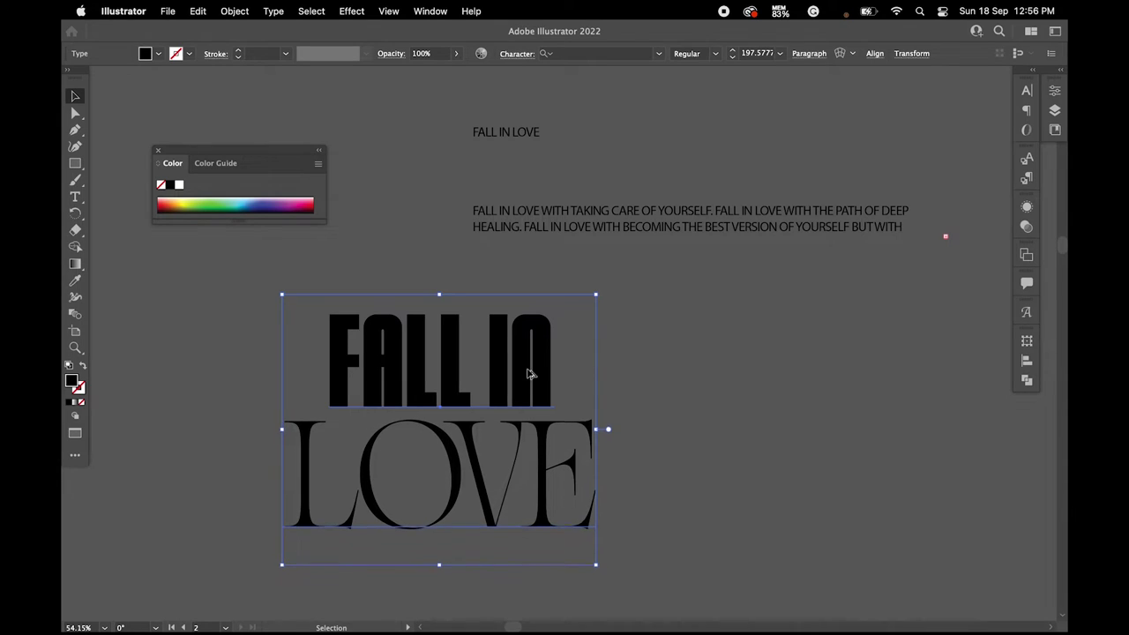
key("alt+Up")
key("alt+Up")
key("alt+Up")
key("alt+Up")
key("alt+Up")
key("alt+Up")
key("alt+Up")
key("alt+Up")
key("alt+Up")
key("alt+Up")
key("alt+Up")
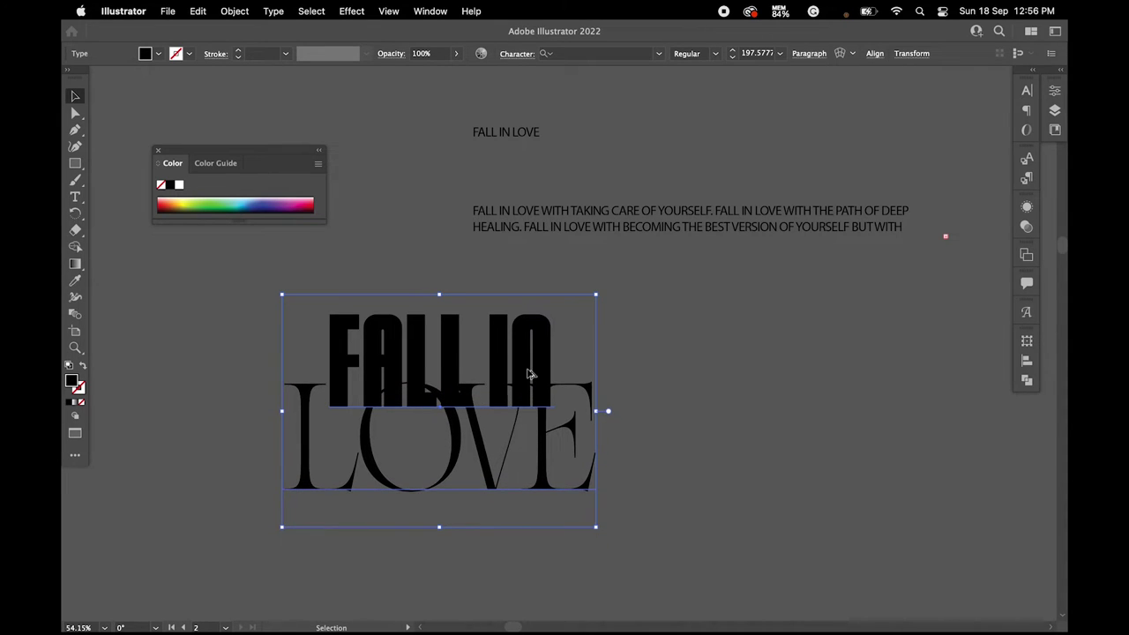
key("alt+Up")
key("alt+Up")
key("alt+Up")
key("alt+Up")
key("alt+Up")
key("alt+Up")
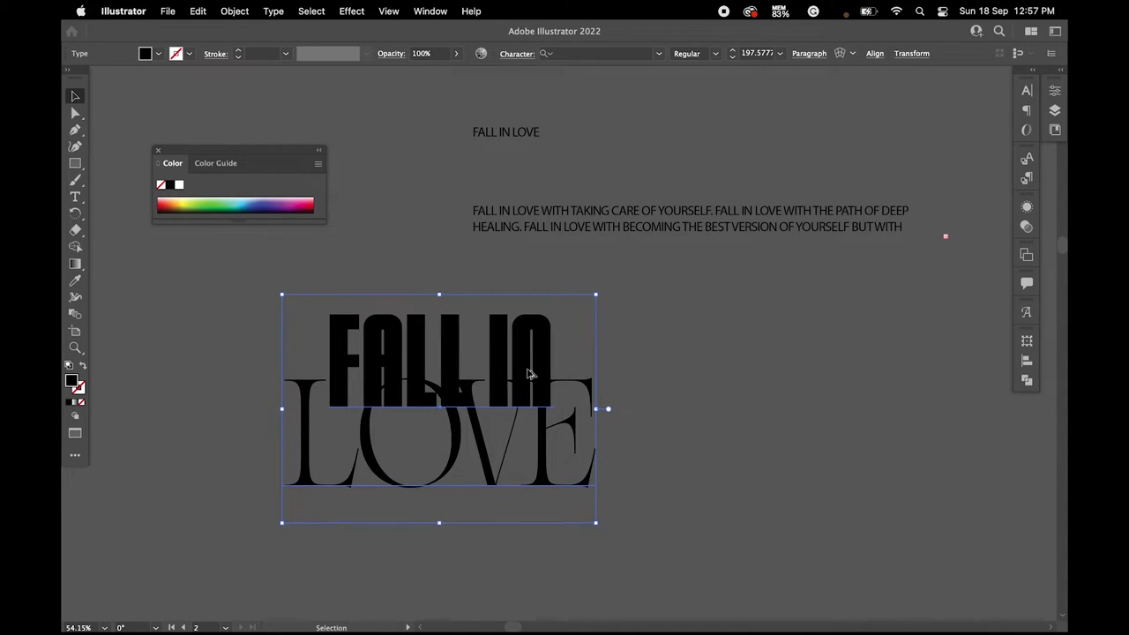
key("alt+Up")
key("alt+Up")
key("alt+Up")
key("alt+Up")
key("alt+Up")
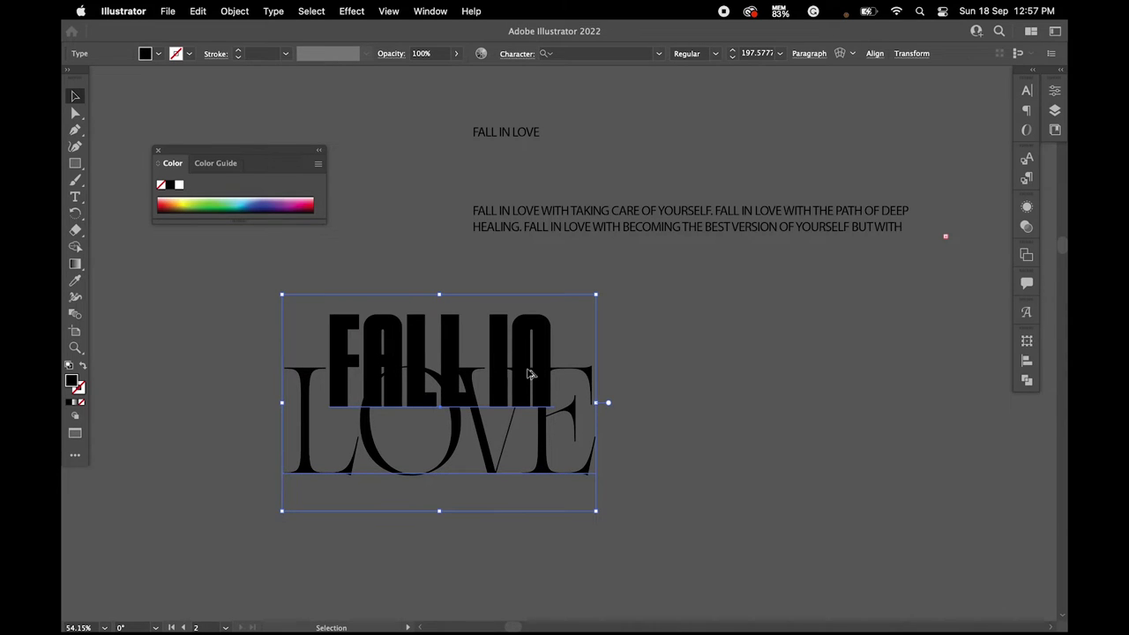
key("alt+Up")
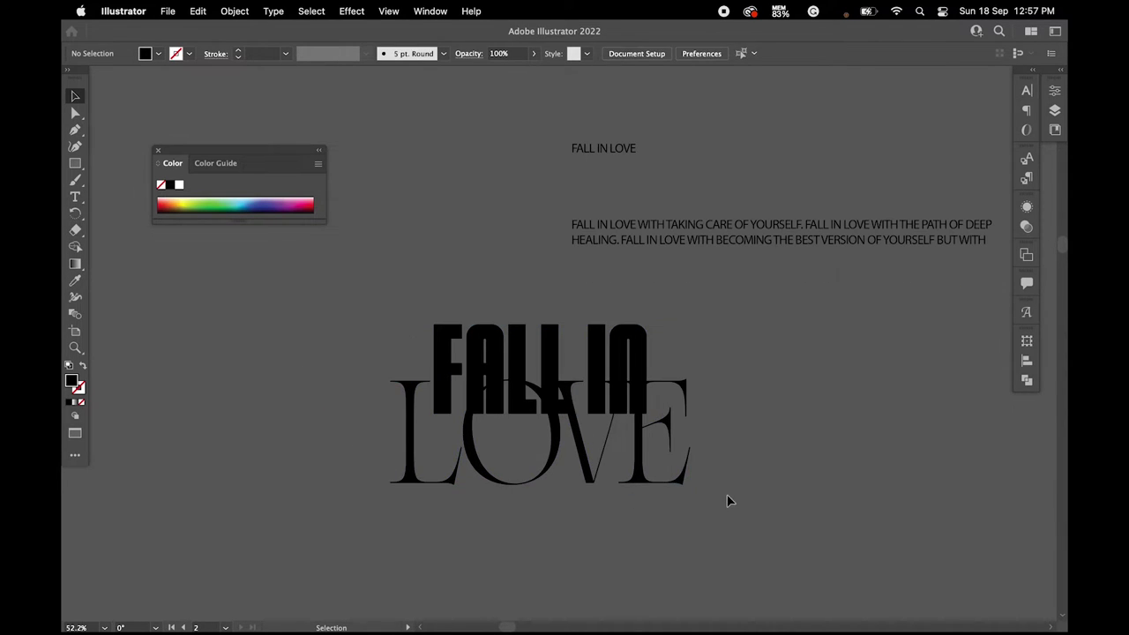
- Alt-drag a copy of the paragraph below LOVE and set it in Helvetica Neue Bold
left_click(524, 501)
left_click_drag(773, 240, 531, 521)
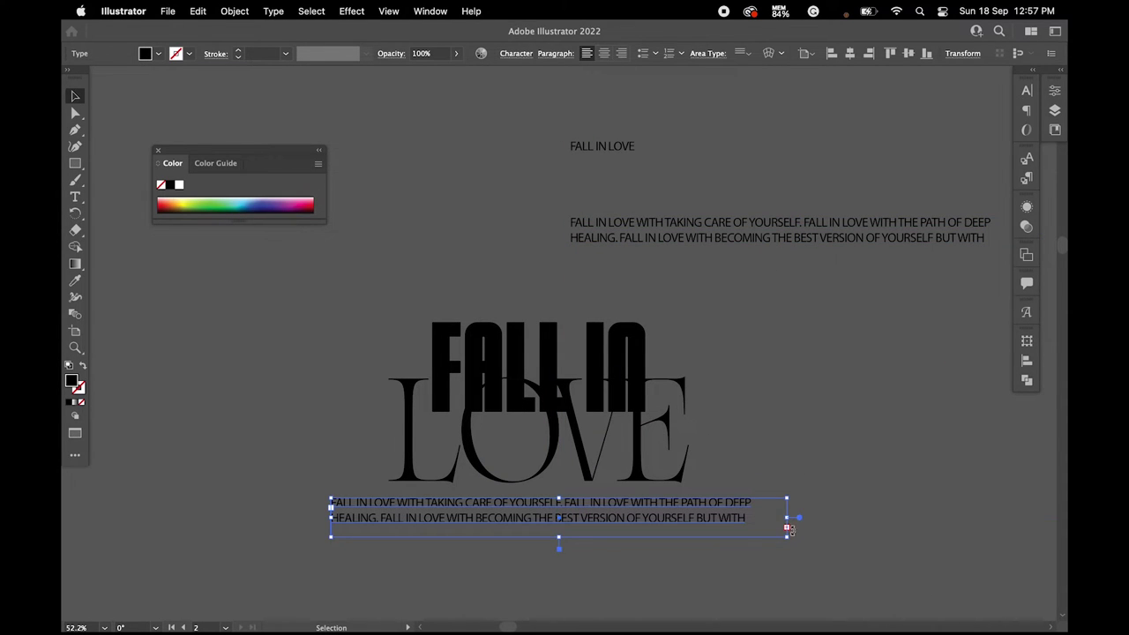
left_click(527, 55)
left_click(524, 77)
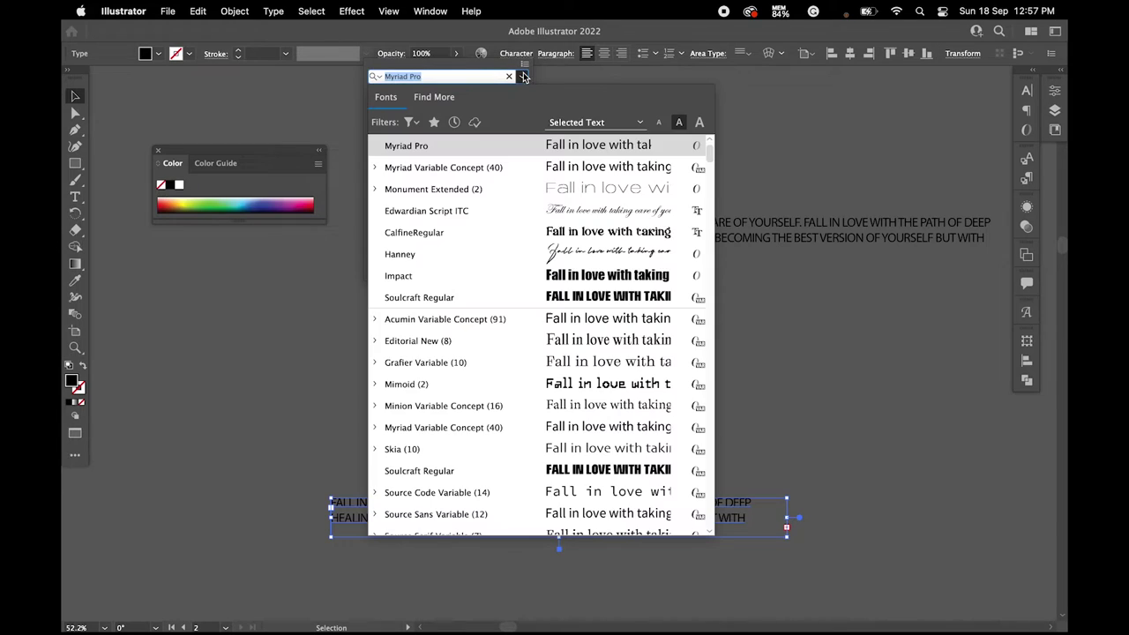
scroll(493, 353, "down", 10)
left_click(491, 361)
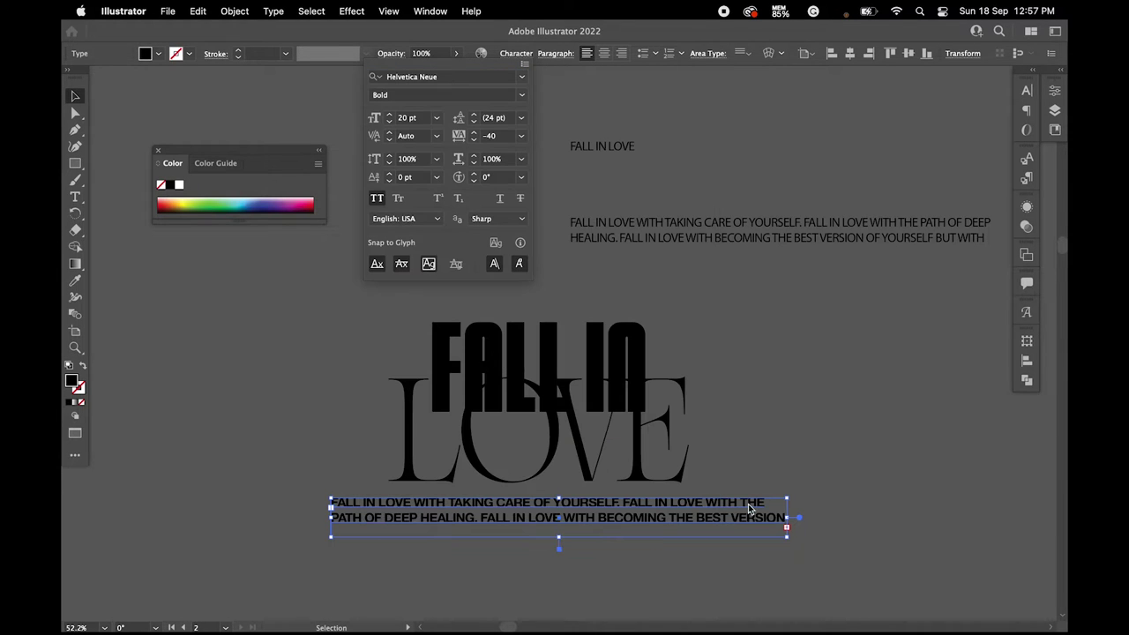
- Resize the paragraph frame so it wraps into three lines, and centre-align it
left_click_drag(787, 524, 749, 524)
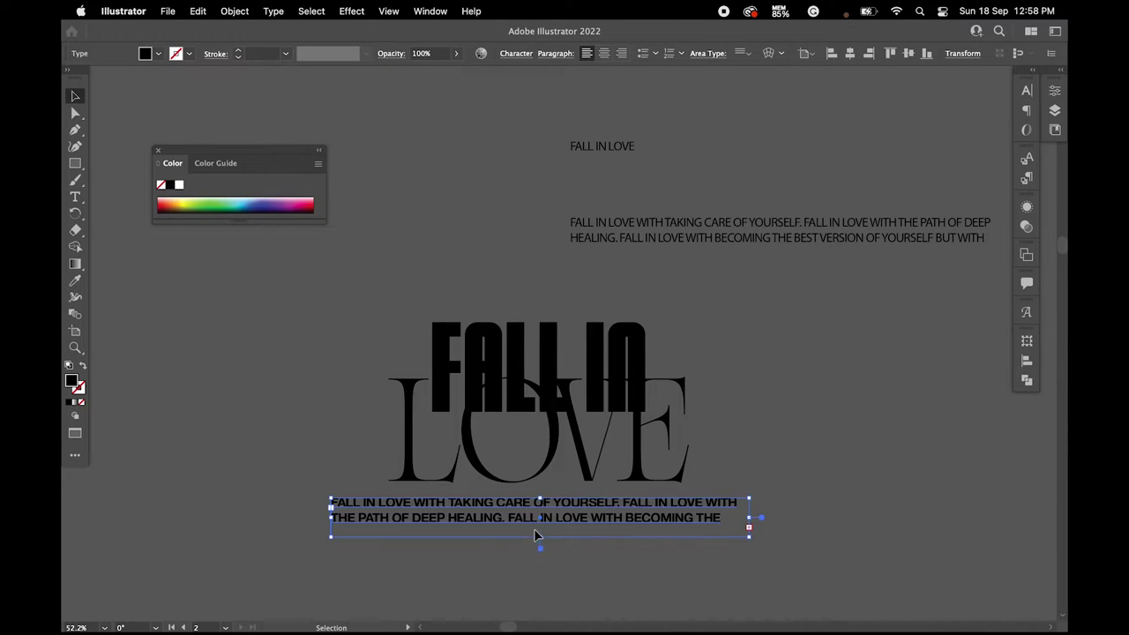
left_click_drag(539, 536, 542, 554)
left_click(605, 53)
- Scale up the FALL IN LOVE headline group
left_click(835, 409)
scroll(834, 408, "up", 3)
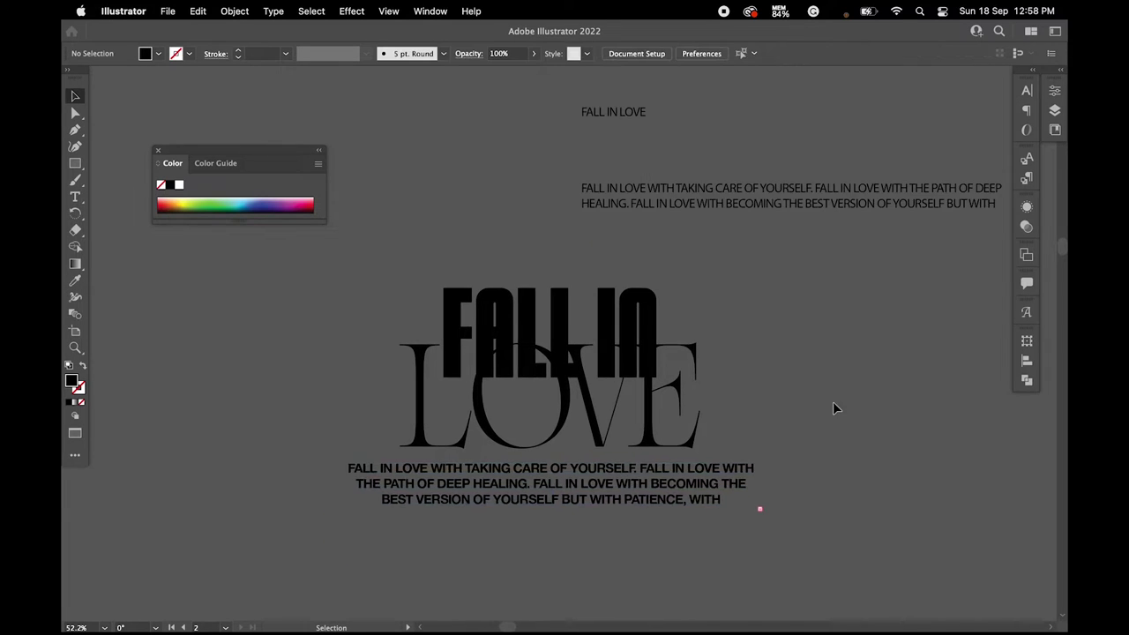
scroll(654, 483, "down", 3)
left_click(557, 322)
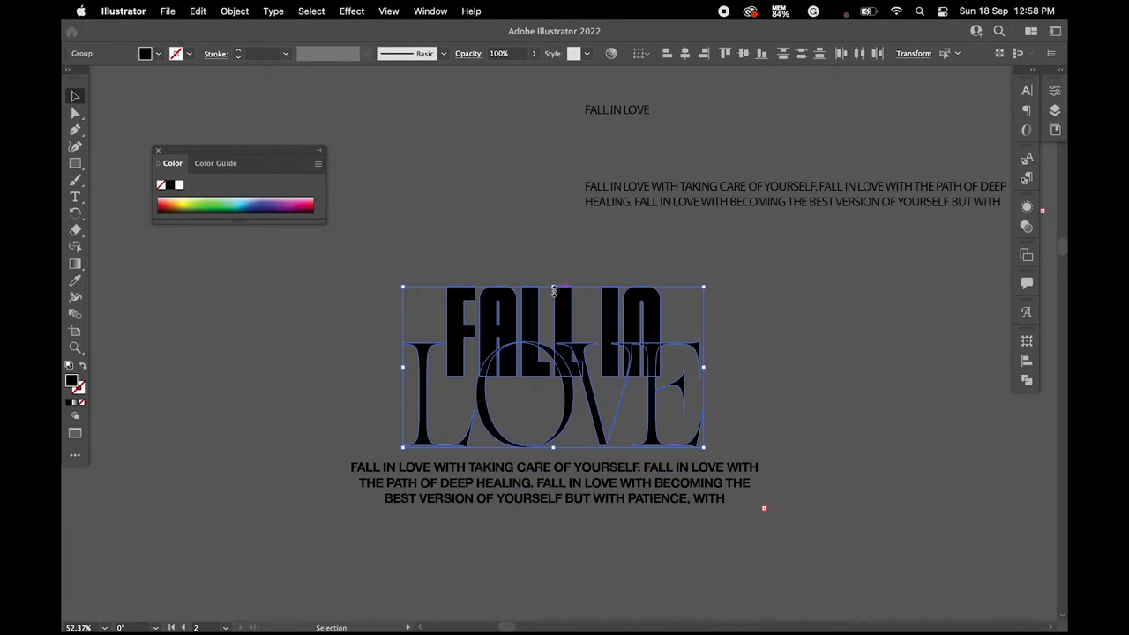
left_click_drag(554, 291, 554, 256)
- Move the paragraph lower and extend its frame to show all four lines
left_click(821, 395)
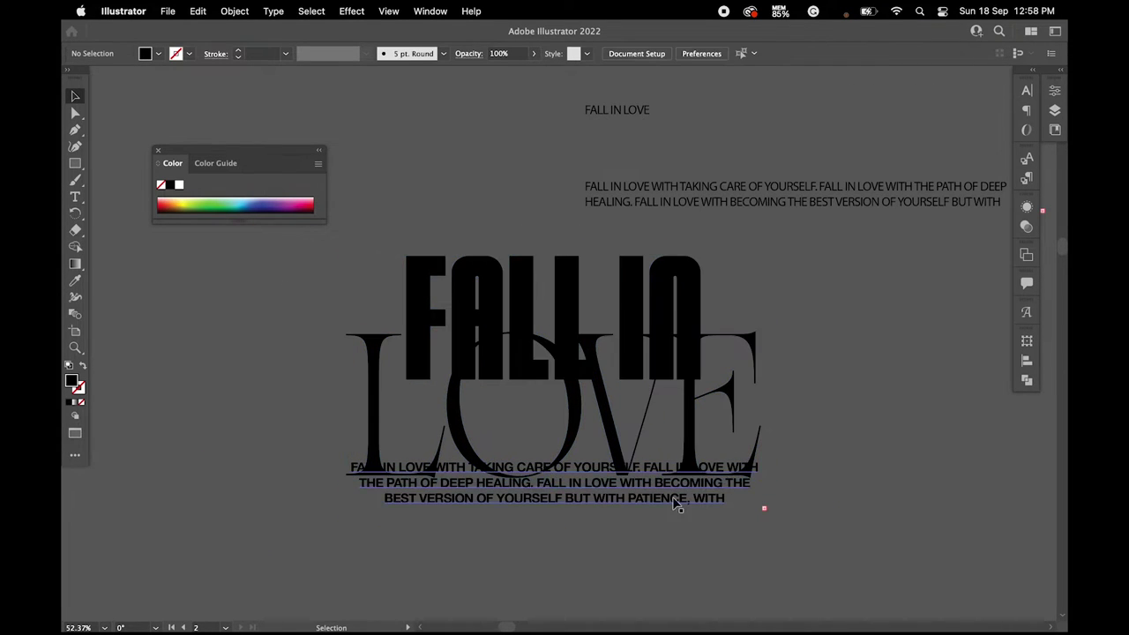
left_click_drag(676, 502, 675, 522)
left_click_drag(554, 547, 553, 568)
scroll(650, 379, "down", 2)
left_click(881, 547)
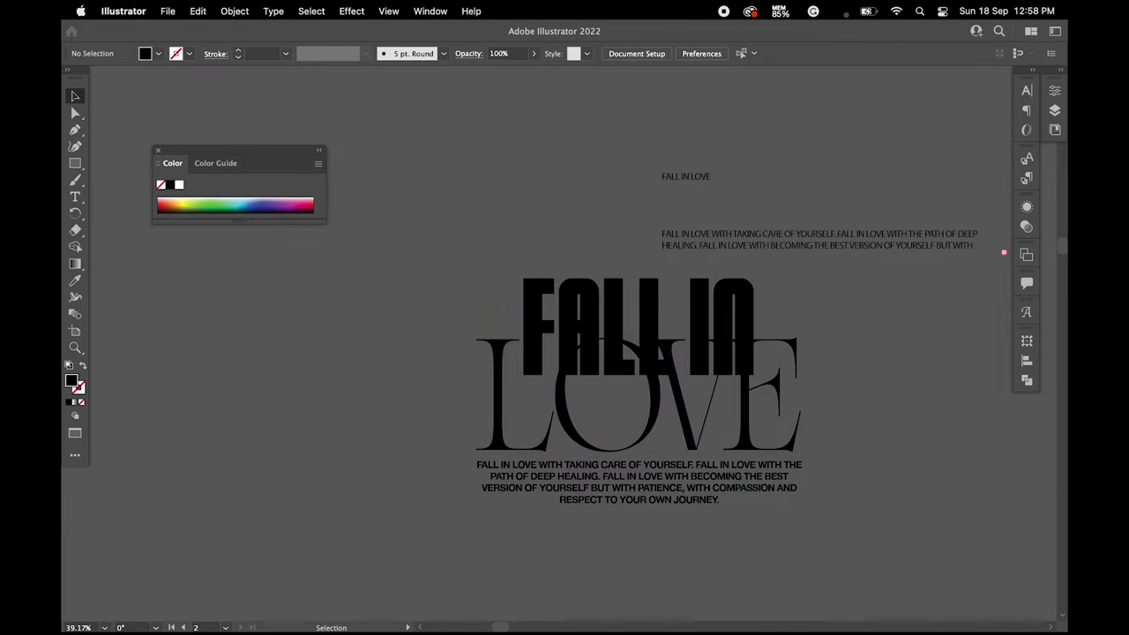
scroll(621, 227, "right", 5)
scroll(621, 230, "down", 2)
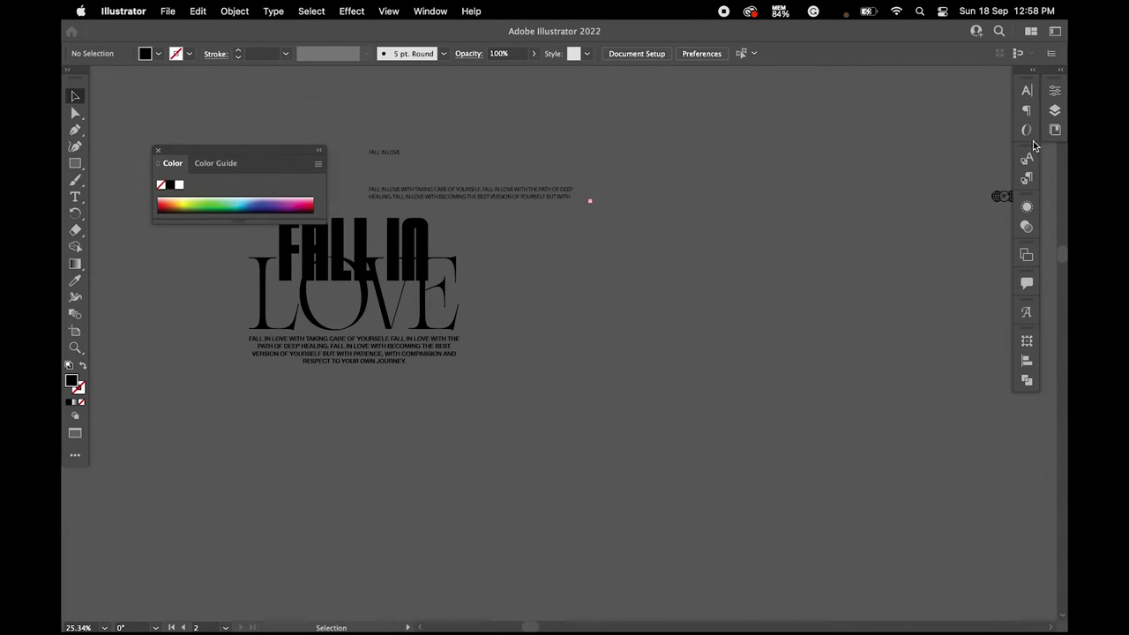
- Bring the globe logo in and centre it under the paragraph
left_click_drag(1001, 196, 348, 385)
scroll(417, 403, "left", 2)
scroll(417, 403, "up", 5)
left_click(550, 415)
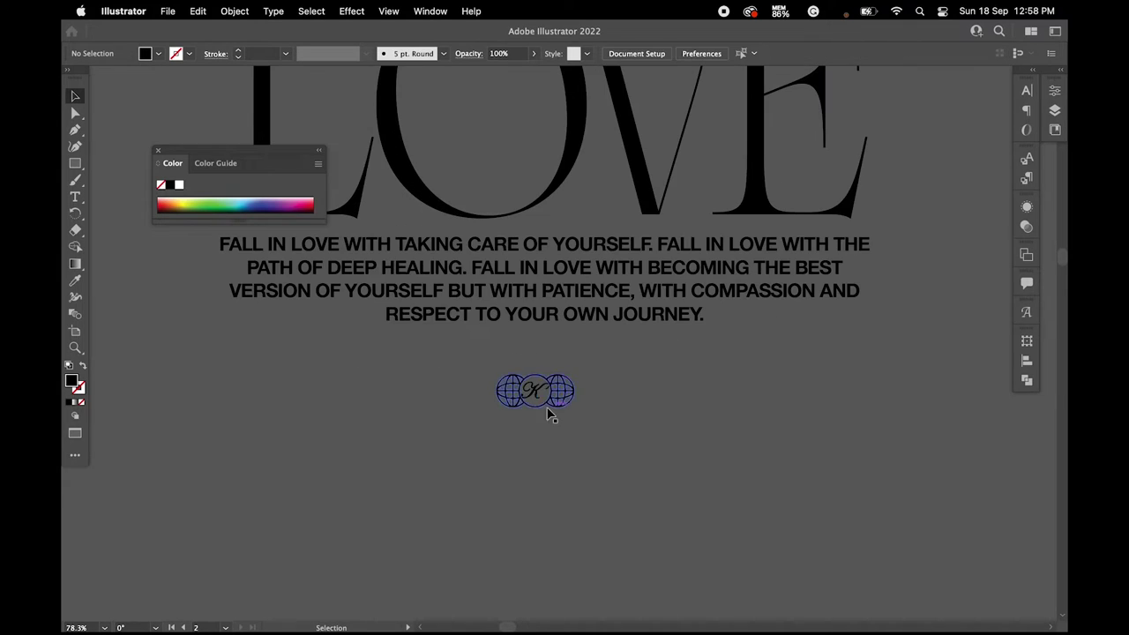
scroll(541, 379, "up", 5)
scroll(537, 383, "up", 3)
left_click(692, 566)
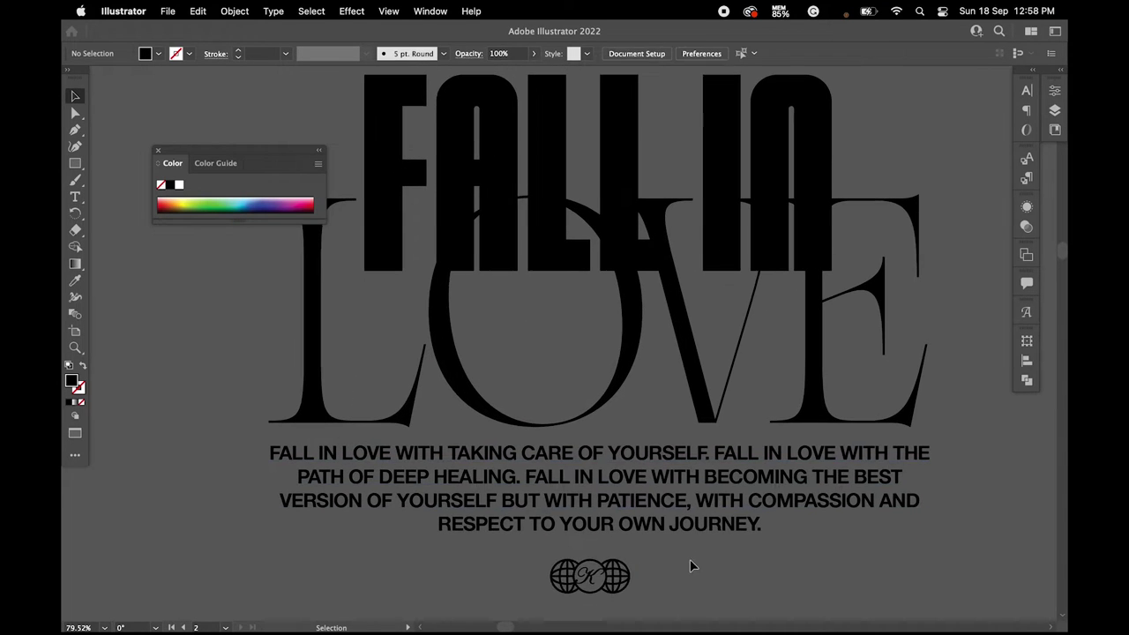
left_click_drag(617, 577, 628, 566)
left_click(729, 600)
- Copy the cross image from Chrome and switch to Photoshop
scroll(925, 329, "down", 3)
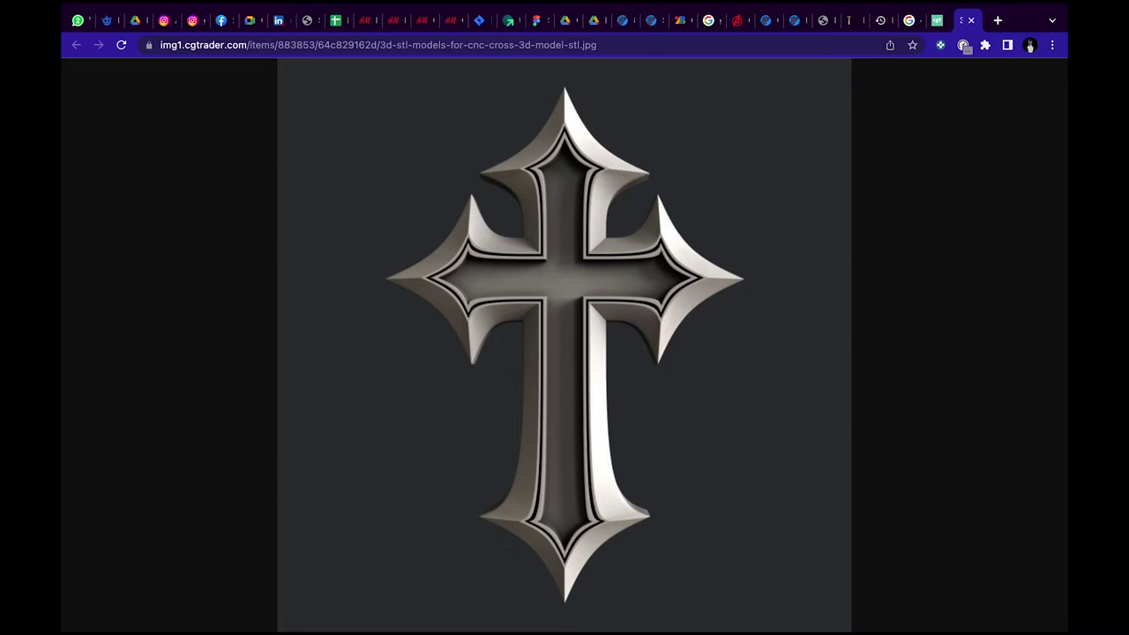
right_click(774, 257)
left_click(802, 298)
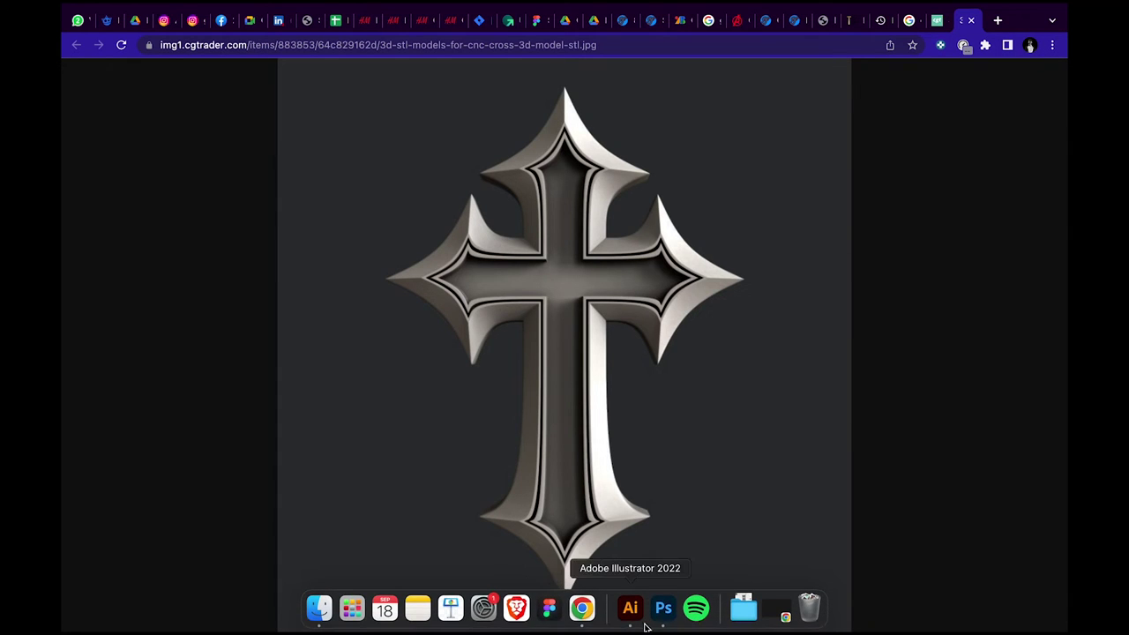
left_click(663, 608)
- Paste the cross into the tee file, accepting the colour conversion
key("super+v")
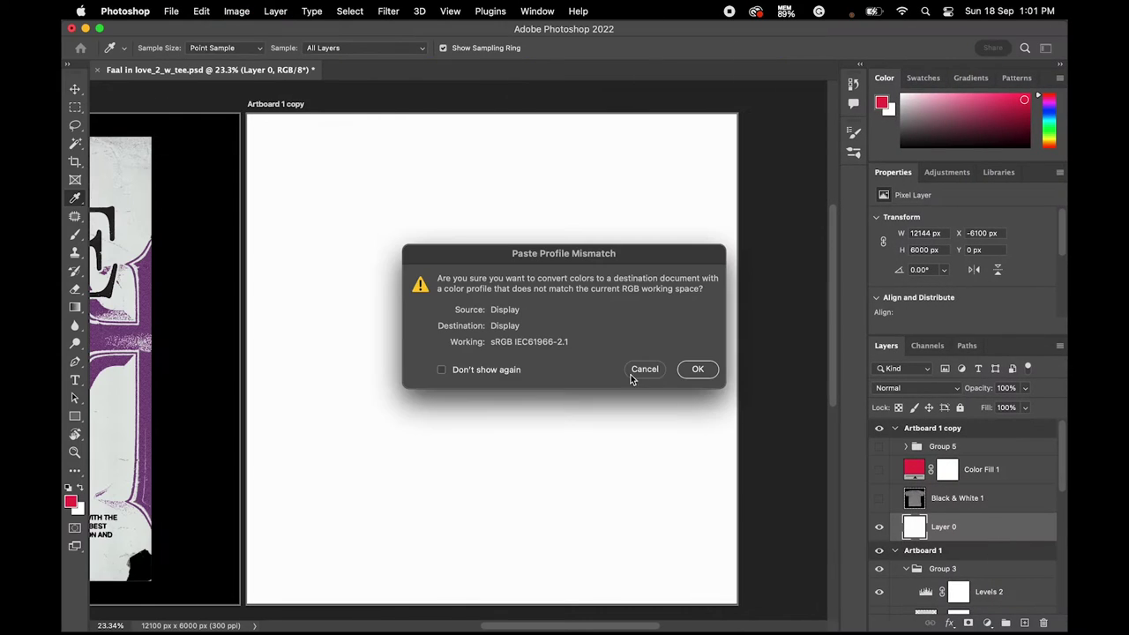
left_click(697, 369)
left_click(986, 623)
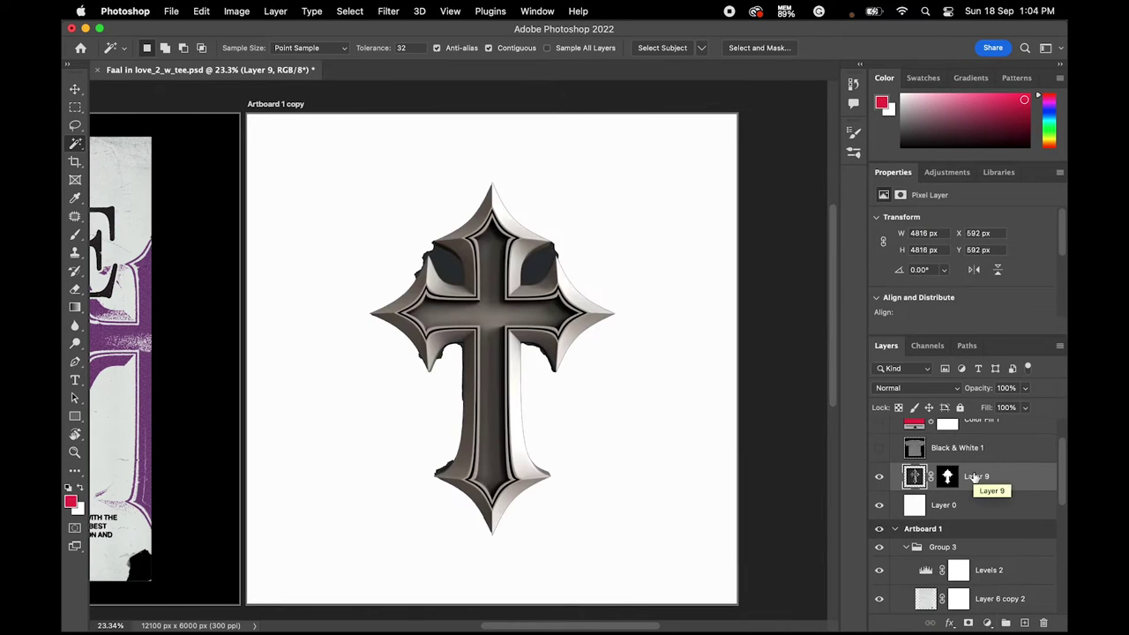
- Paint the cross's mask edges with a resized brush
key("e")
scroll(469, 323, "up", 5)
right_click(470, 327)
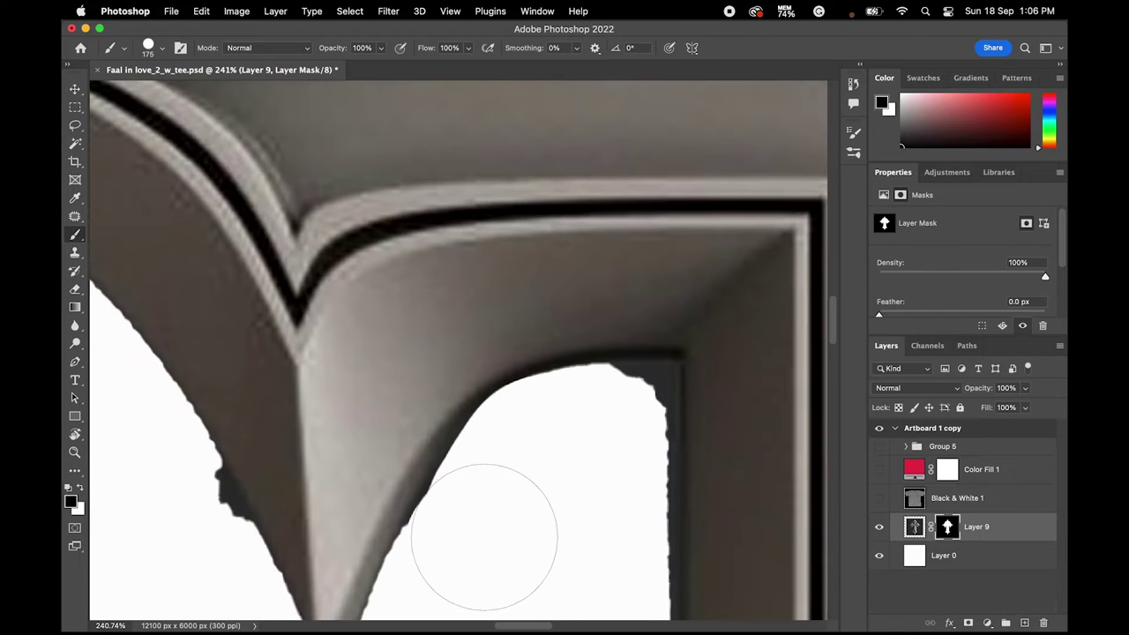
left_click_drag(510, 538, 637, 385)
scroll(650, 453, "down", 5)
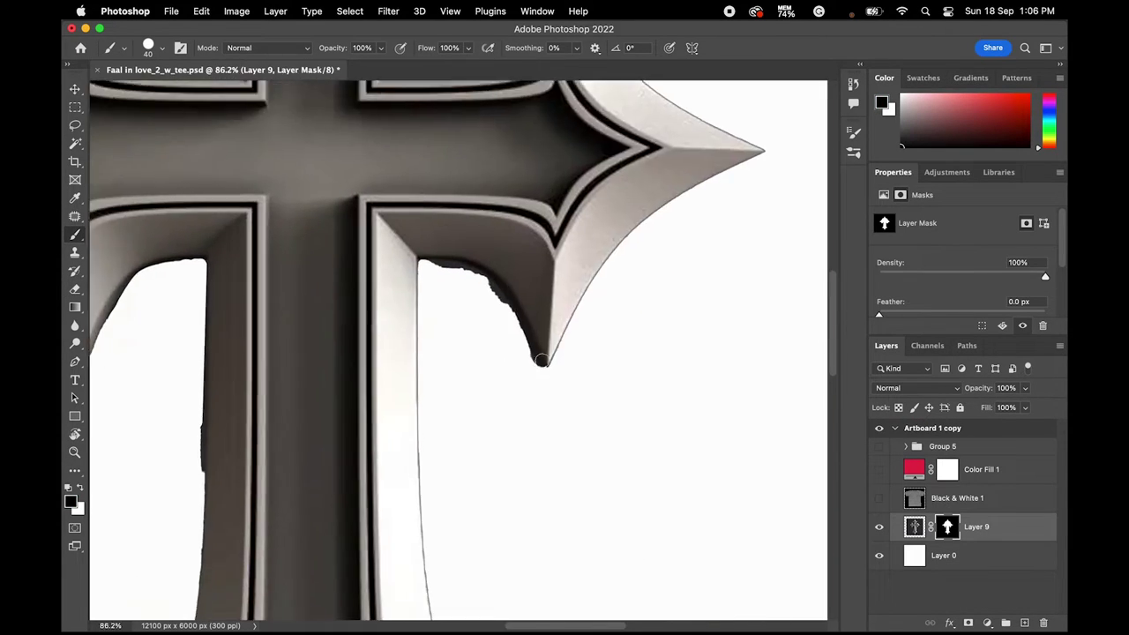
scroll(529, 353, "down", 3)
scroll(516, 255, "up", 2)
key("bracketleft")
key("bracketleft")
scroll(516, 256, "down", 5)
- Trace the first arm gap with the Pen tool and convert it to a selection
key("p")
scroll(655, 184, "up", 3)
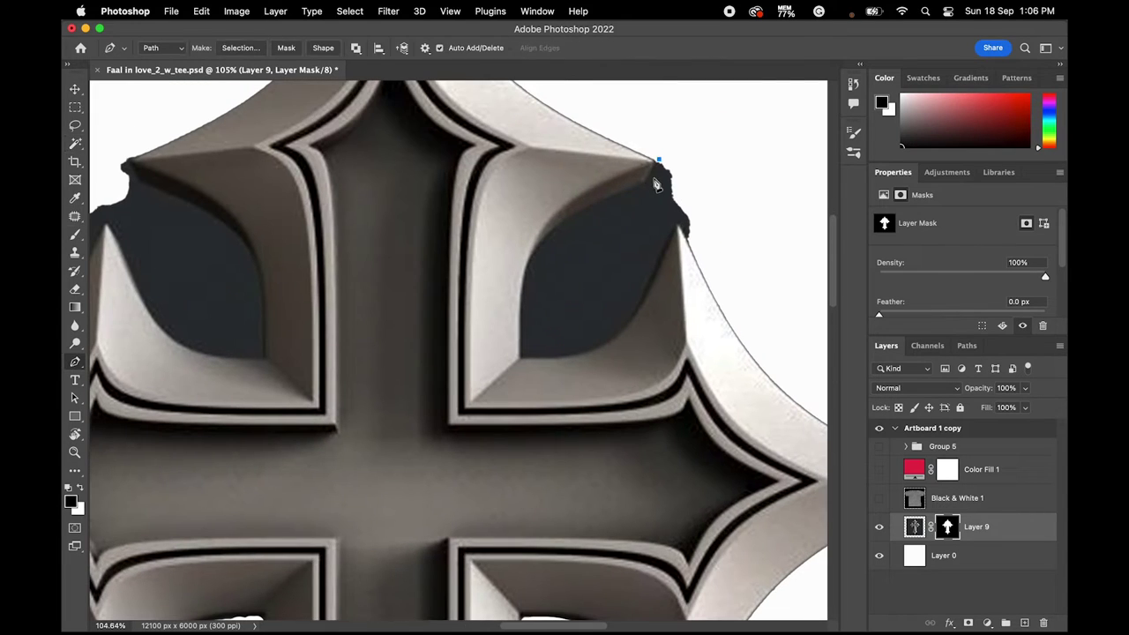
left_click(547, 360)
left_click_drag(679, 227, 701, 381)
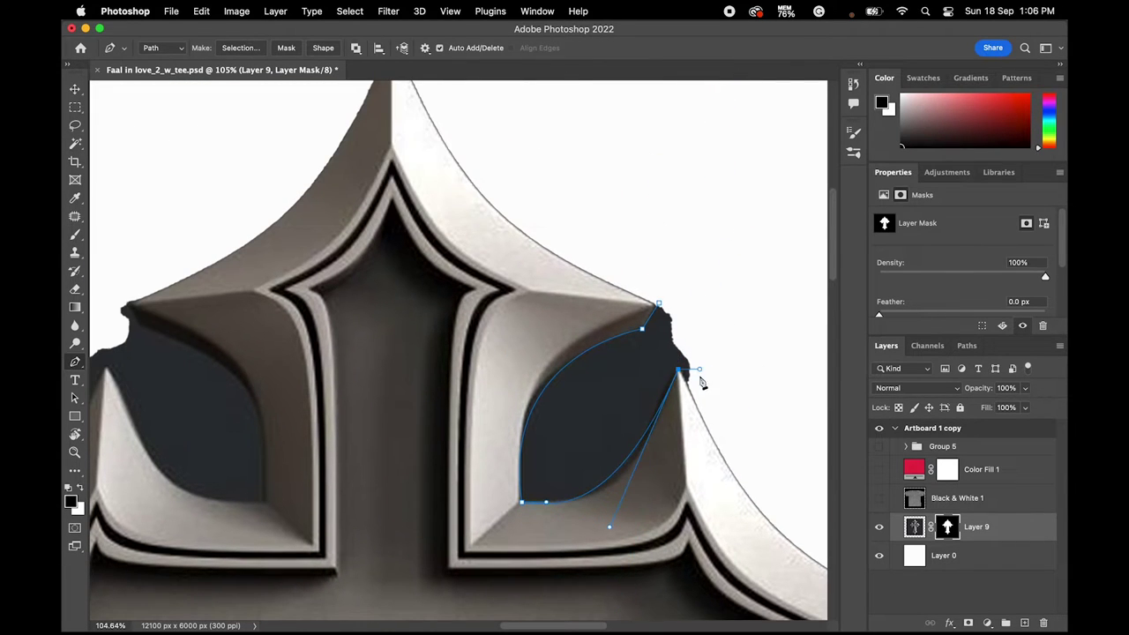
key("ctrl+Return")
scroll(522, 171, "left", 5)
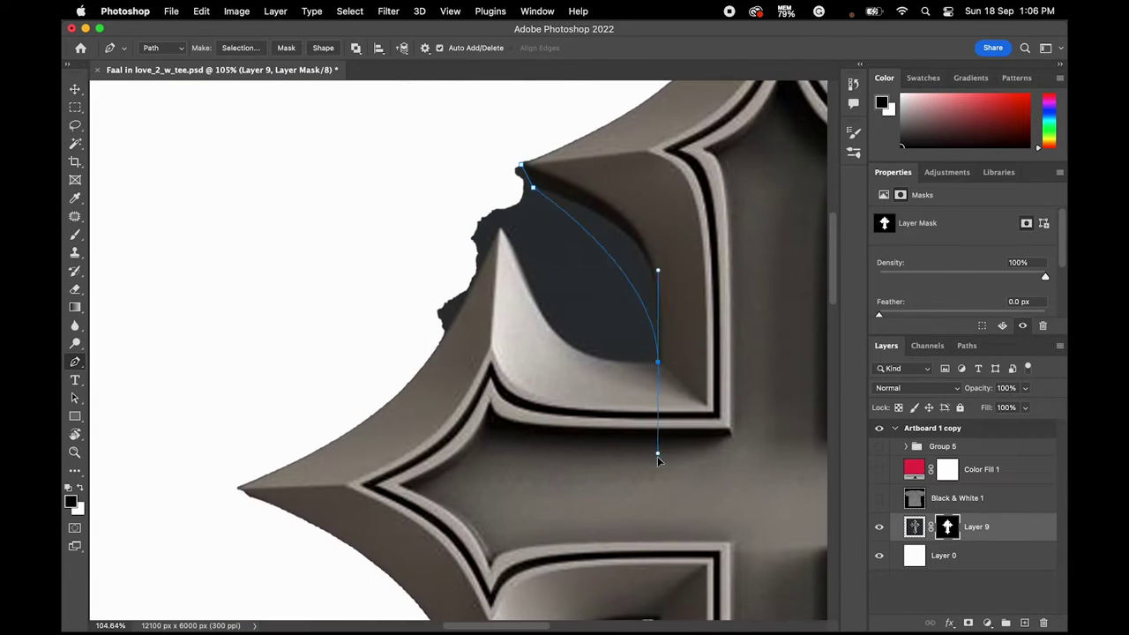
- Trace the remaining arm gaps into selections, then apply the layer mask
left_click_drag(658, 458, 643, 518)
left_click(616, 361)
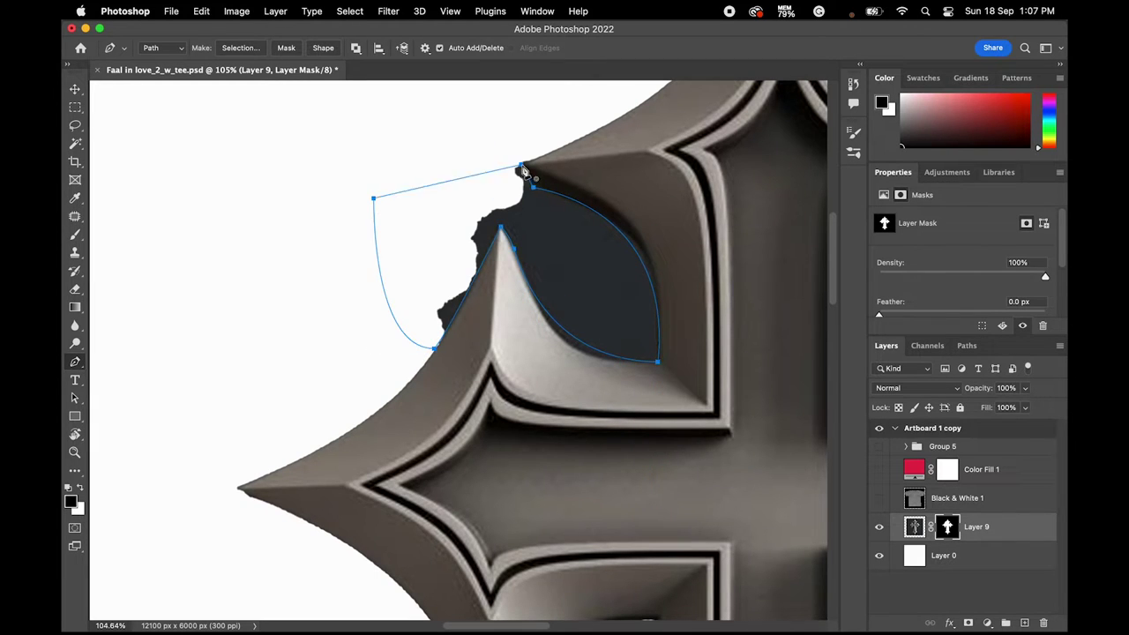
scroll(524, 282, "down", 5)
scroll(327, 219, "up", 5)
key("ctrl+Return")
scroll(533, 470, "down", 3)
left_click(453, 503)
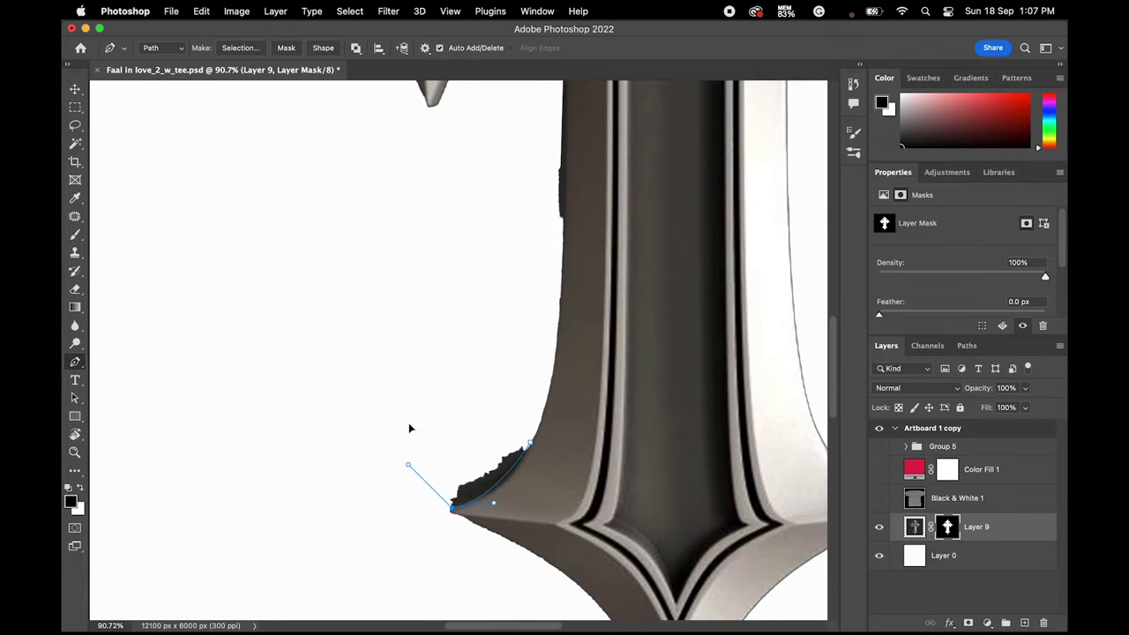
key("ctrl+Return")
scroll(537, 453, "down", 5)
right_click(949, 523)
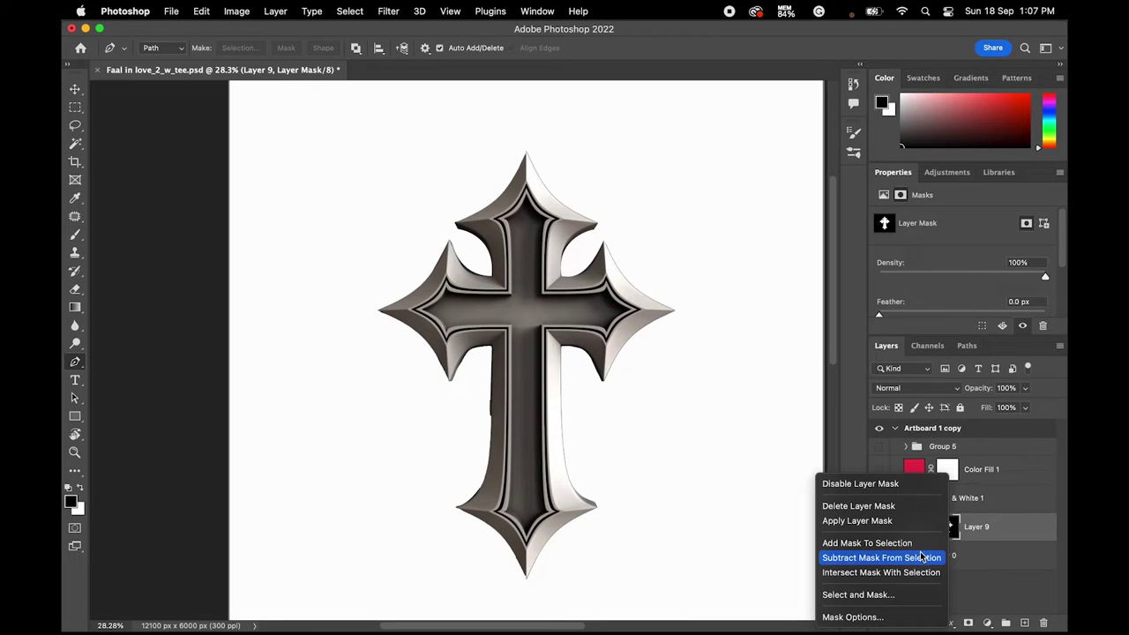
left_click(915, 525)
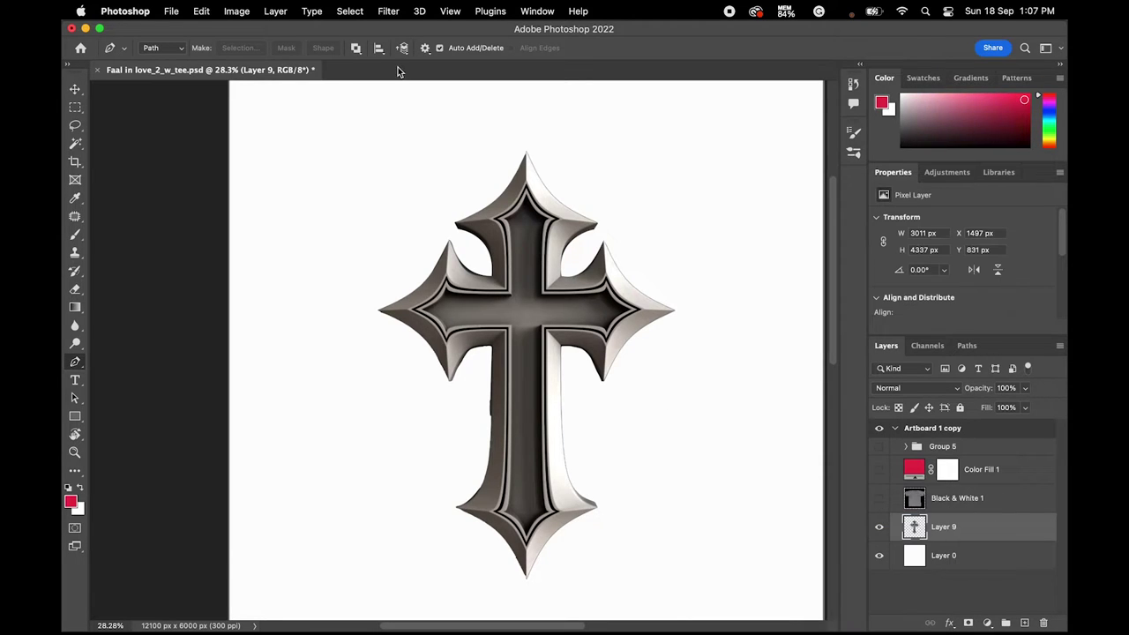
- Apply a Filter Gallery stack of Texturizer, Stamp and two Grain effects to the cross
left_click(391, 11)
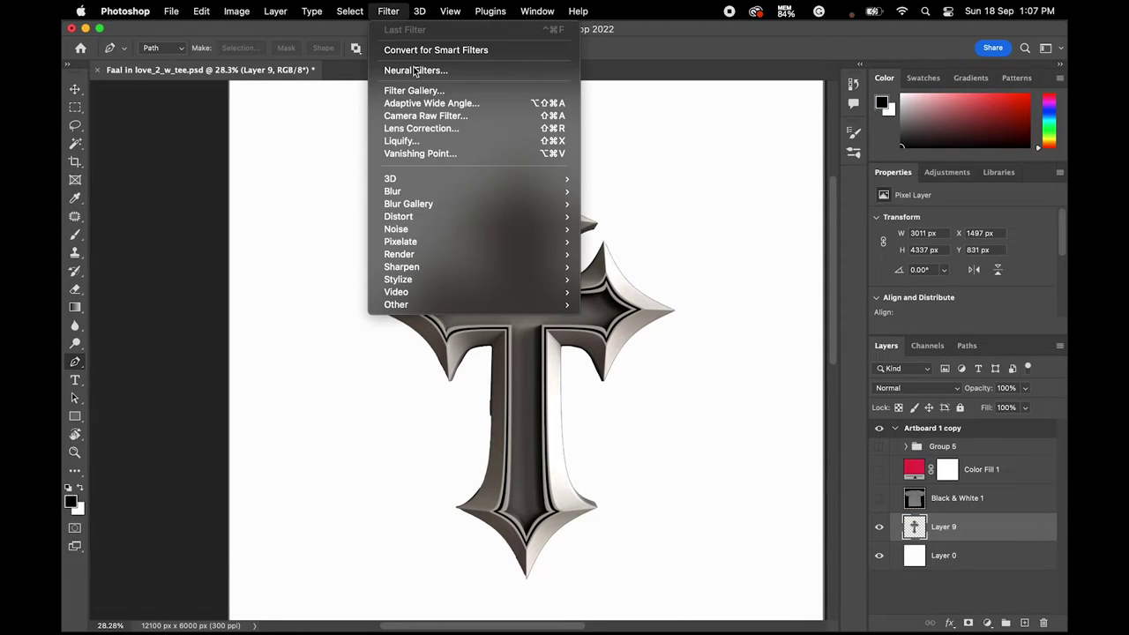
left_click(413, 91)
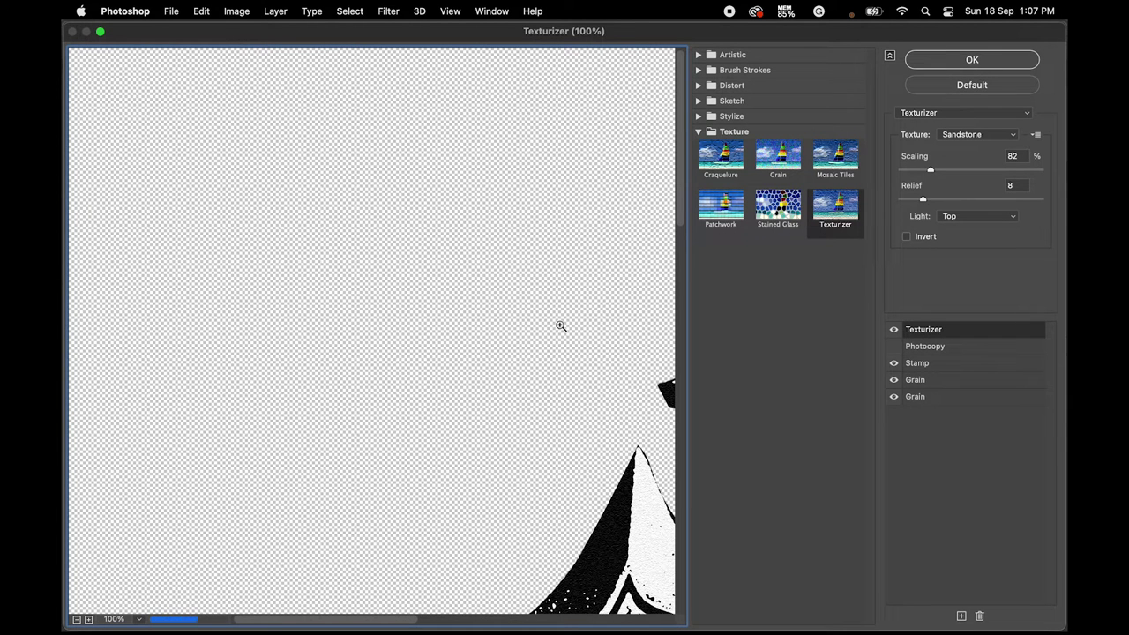
key("super+0")
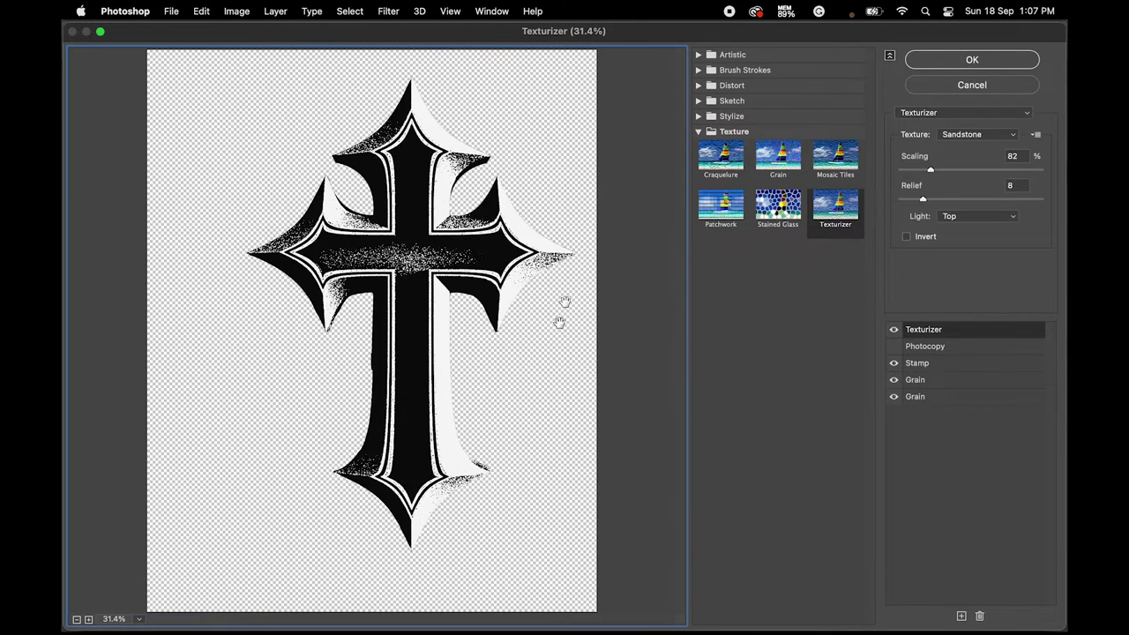
left_click(897, 327)
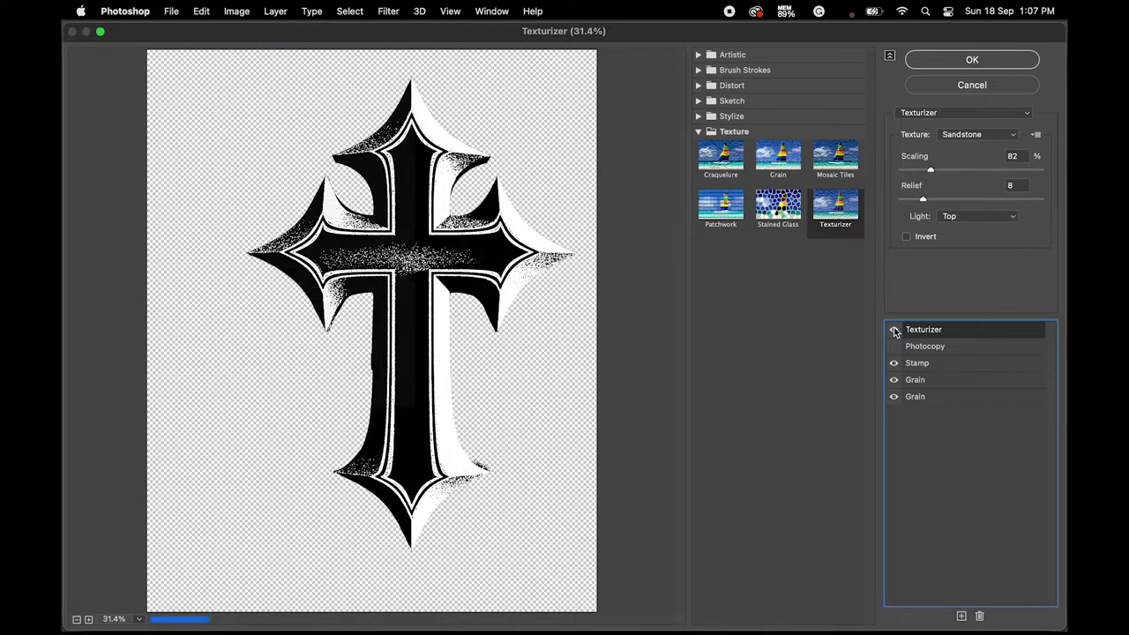
left_click(931, 360)
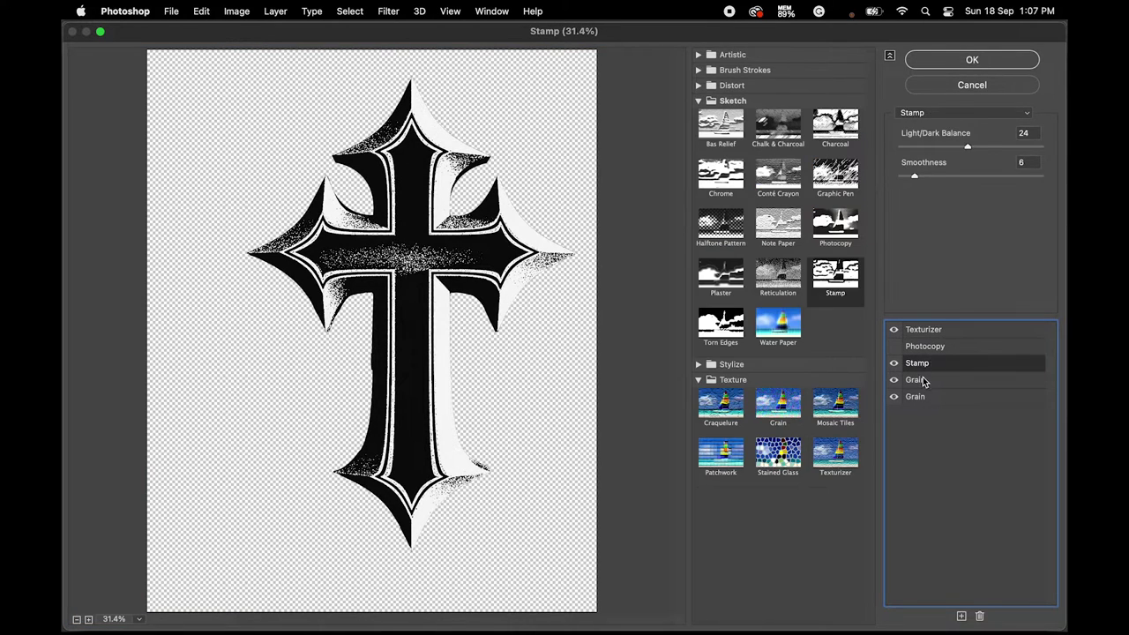
left_click(924, 380)
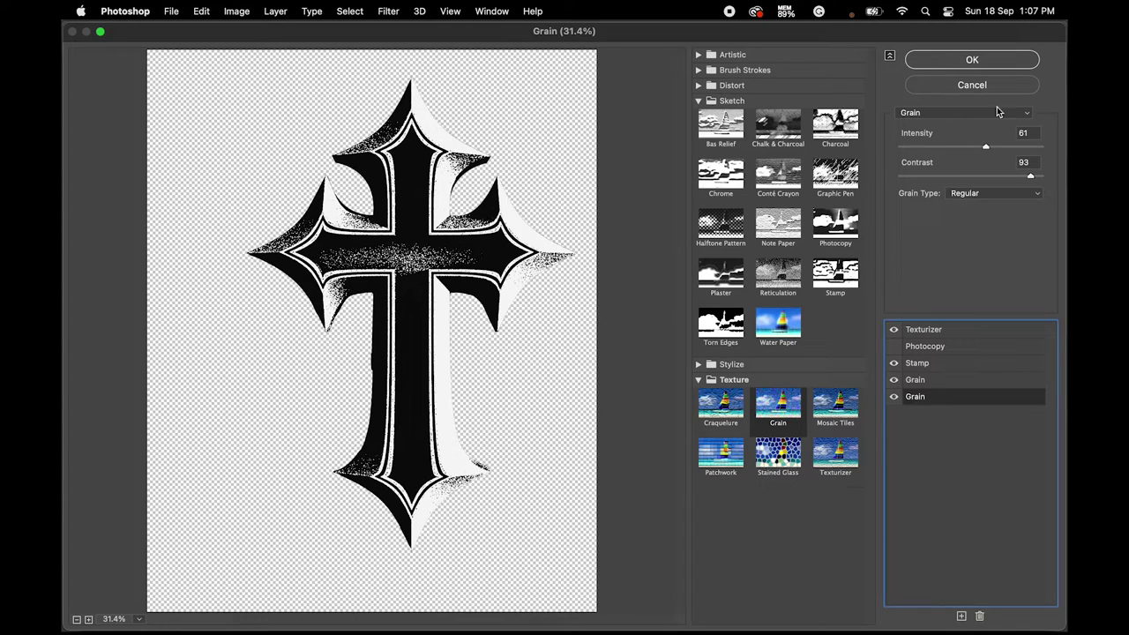
left_click(956, 381)
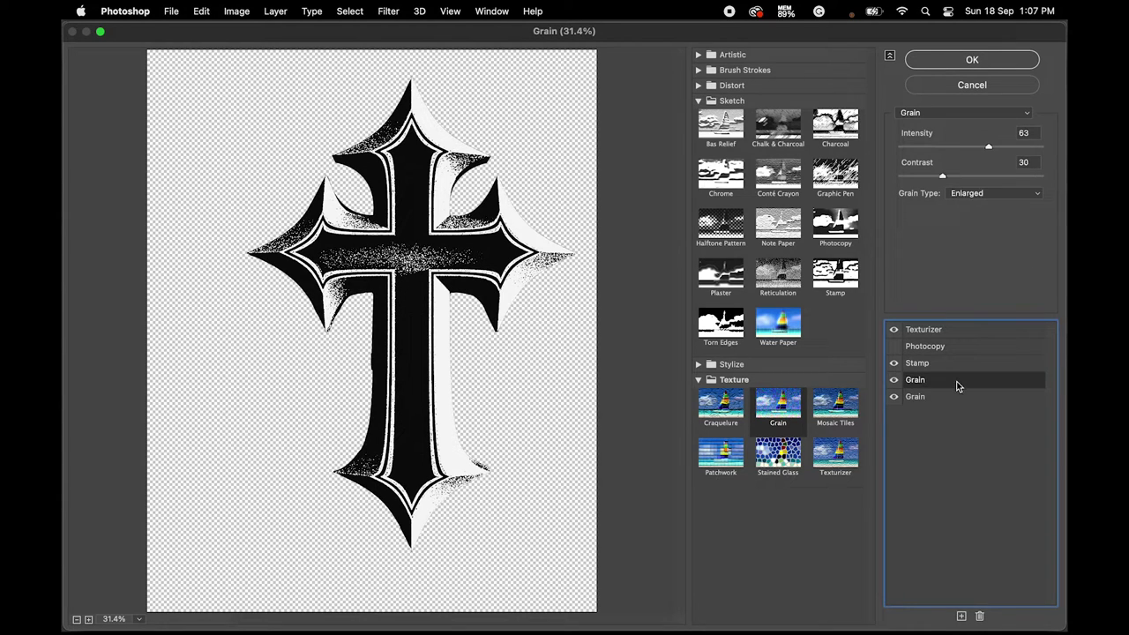
left_click(948, 365)
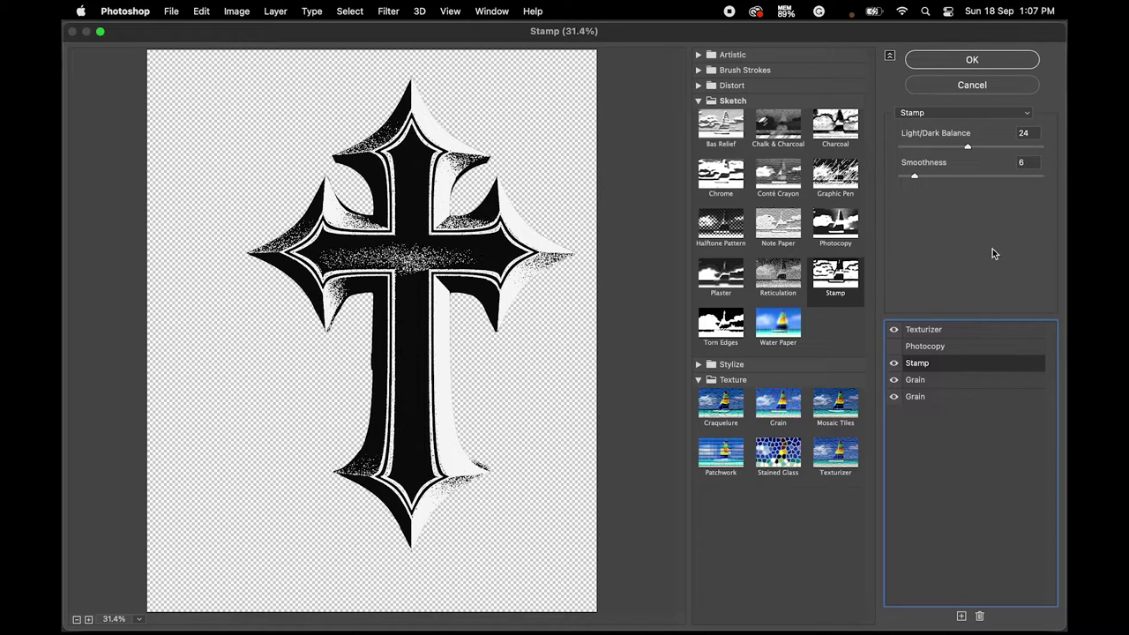
left_click(942, 332)
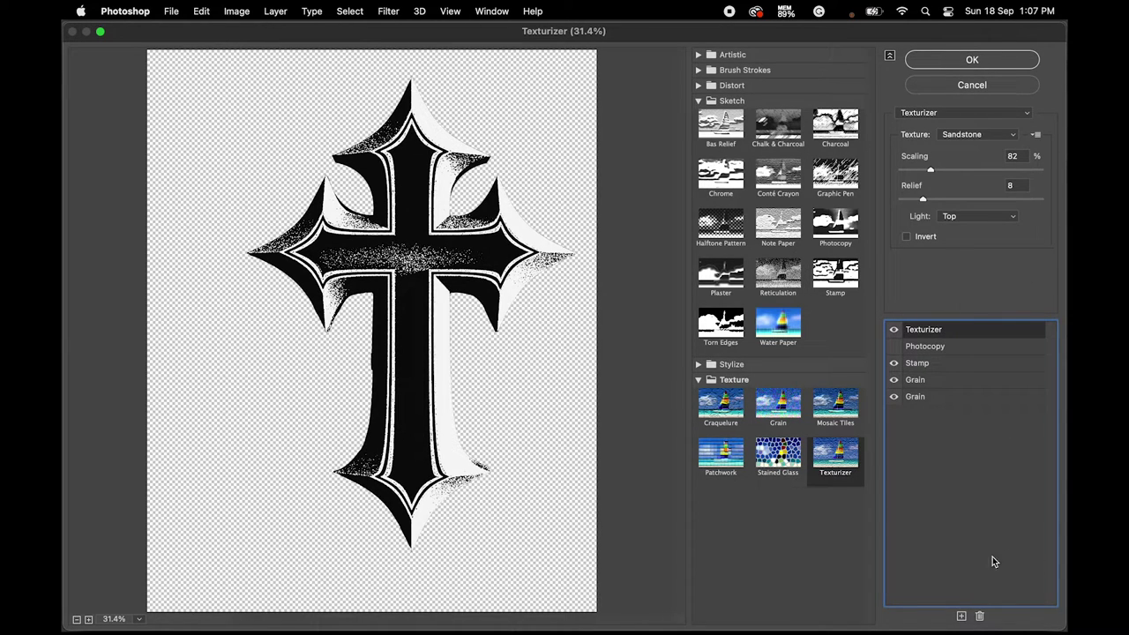
left_click(970, 58)
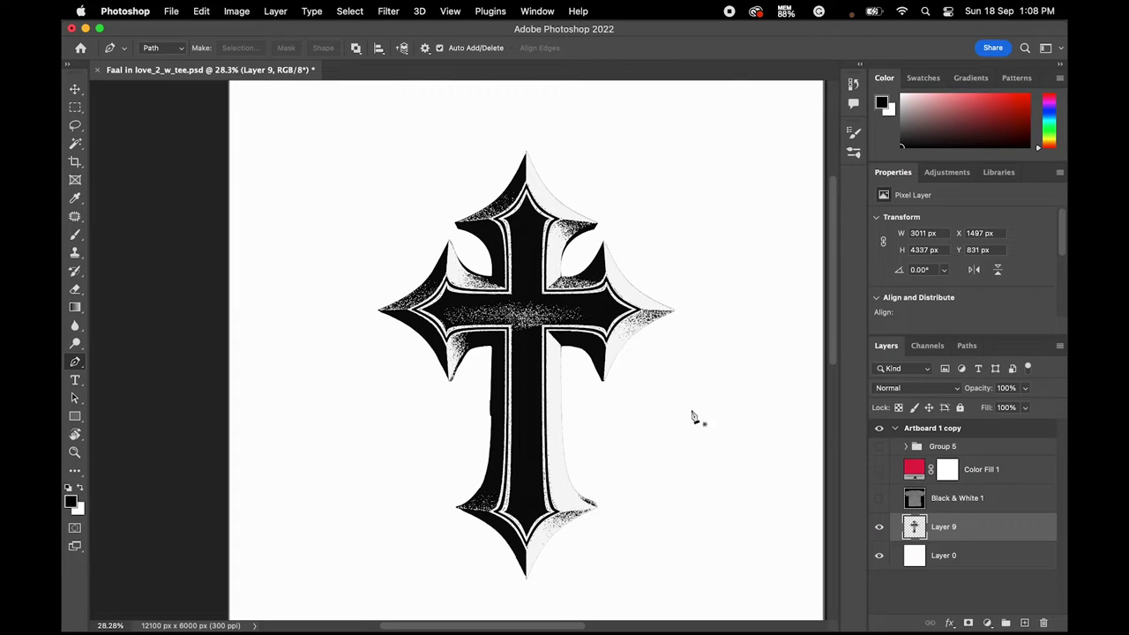
- Select the cross by Color Range and fill it onto a new layer
left_click(346, 12)
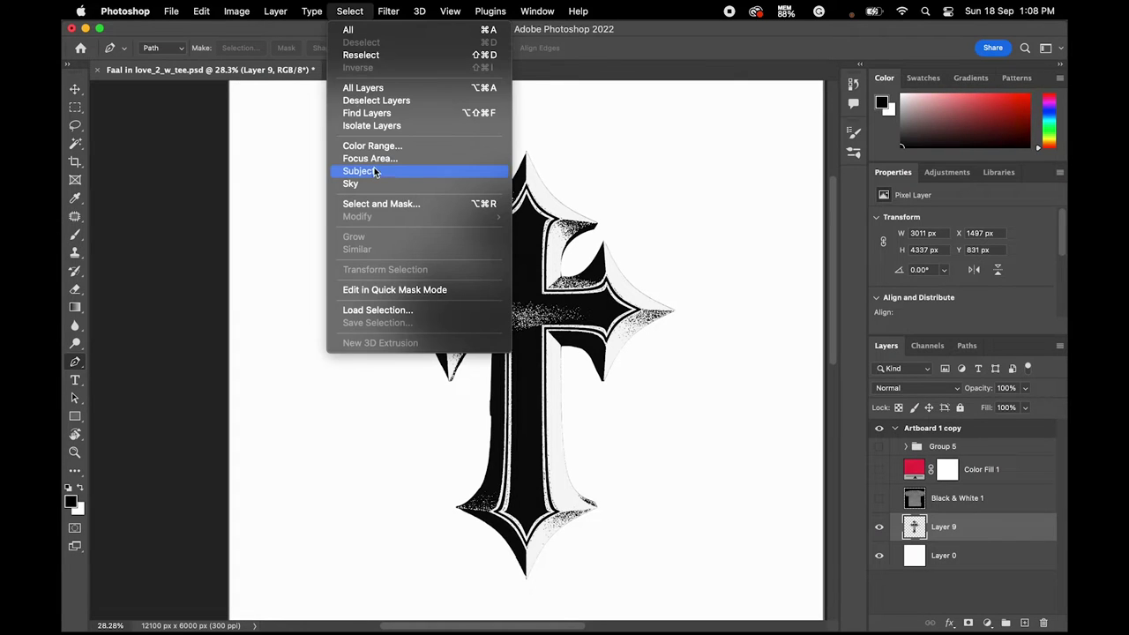
left_click(370, 145)
left_click(516, 183)
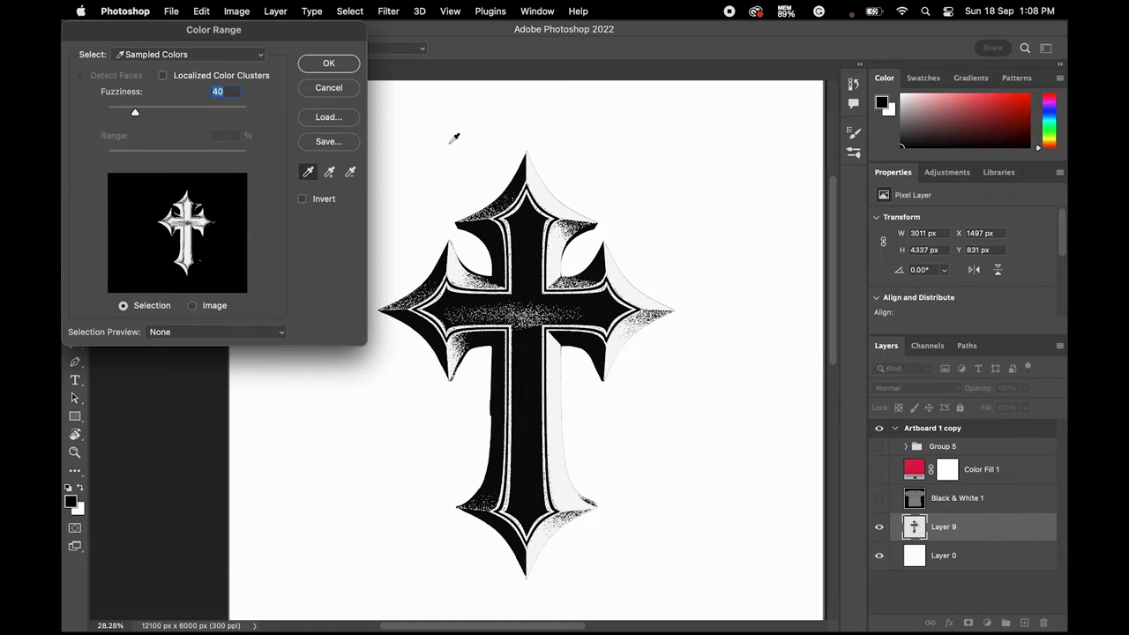
key("Return")
left_click(1023, 622)
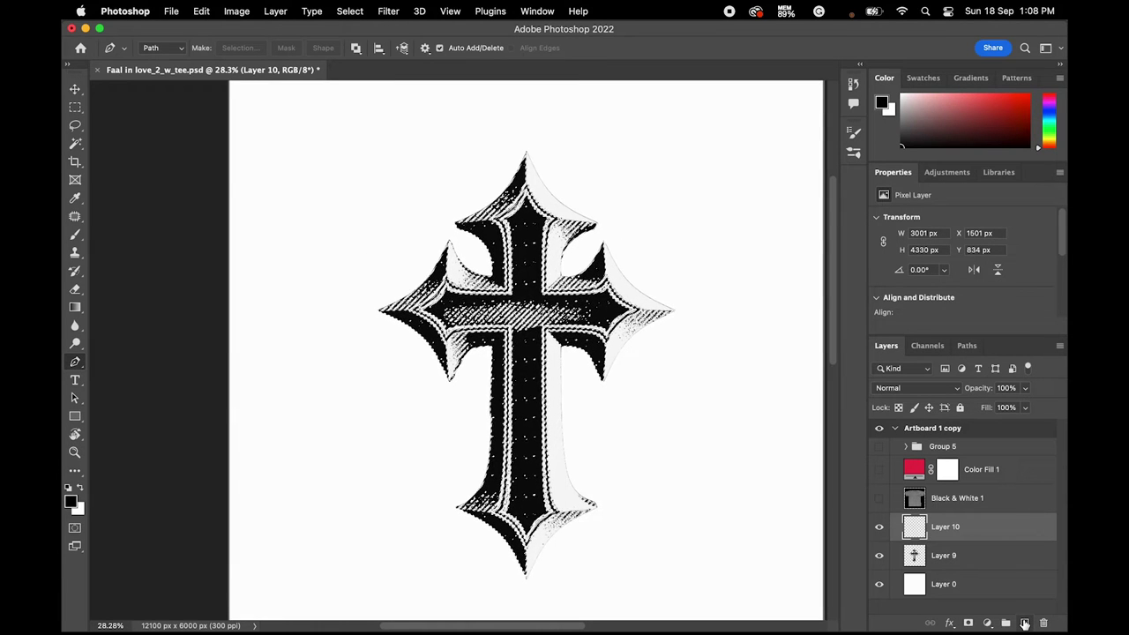
key("alt+BackSpace")
key("super+d")
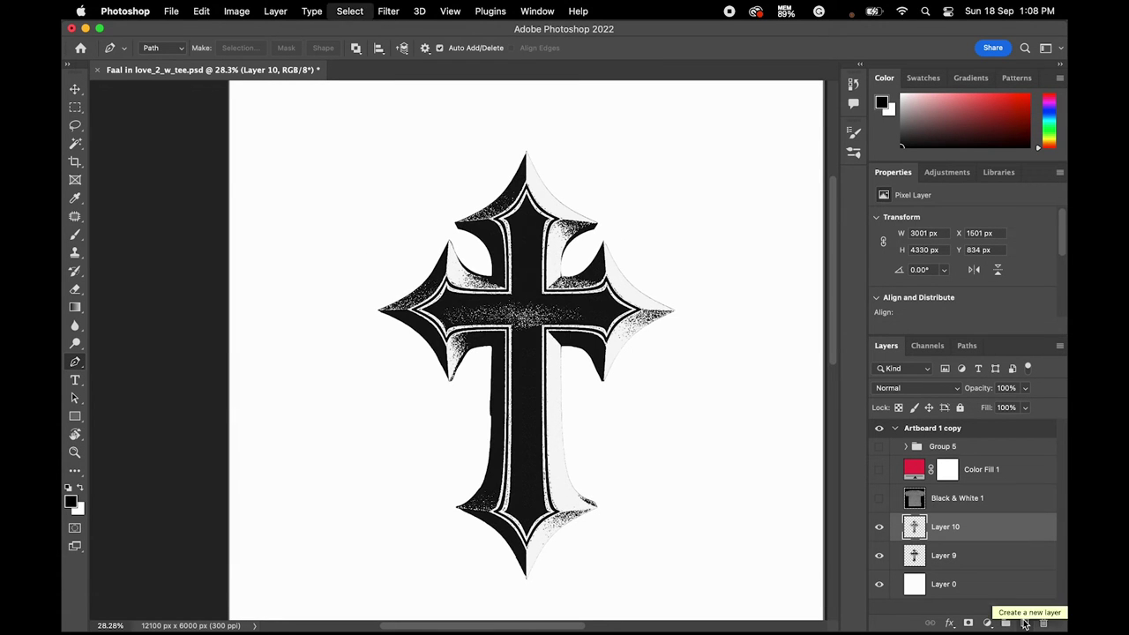
- Delete the original cross layer, then undo back to the single cross layer
left_click(912, 558)
key("Delete")
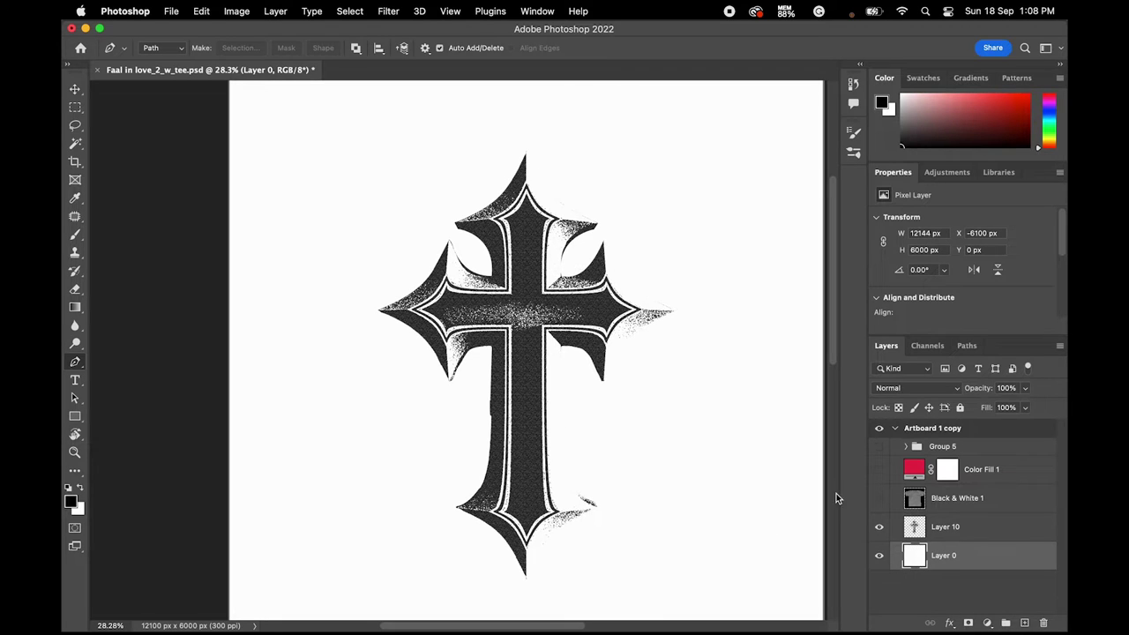
key("super+z")
key("super+d")
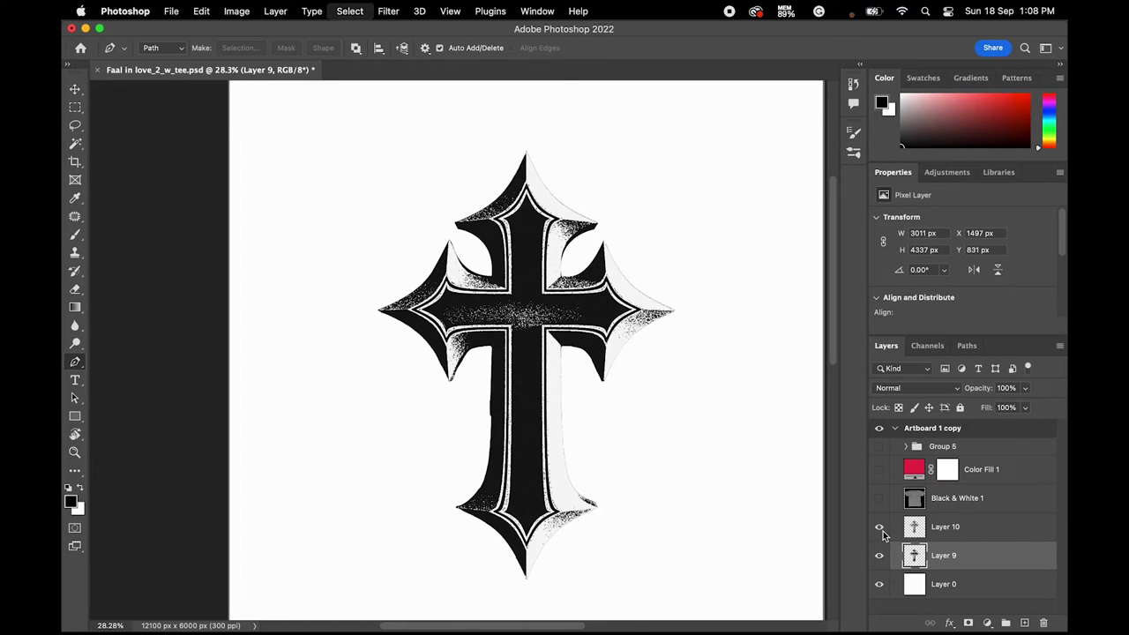
key("super+z")
key("super+0")
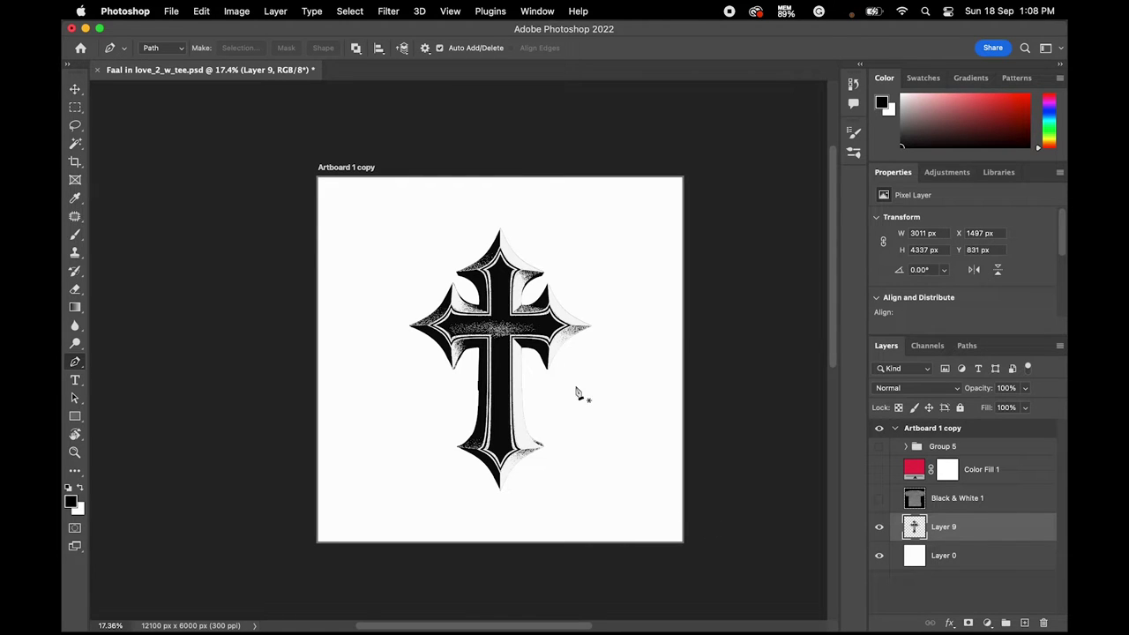
- Free-transform the cross, rotating it about −18° and moving it lower
key("super+t")
left_click_drag(622, 311, 602, 276)
left_click_drag(527, 292, 527, 333)
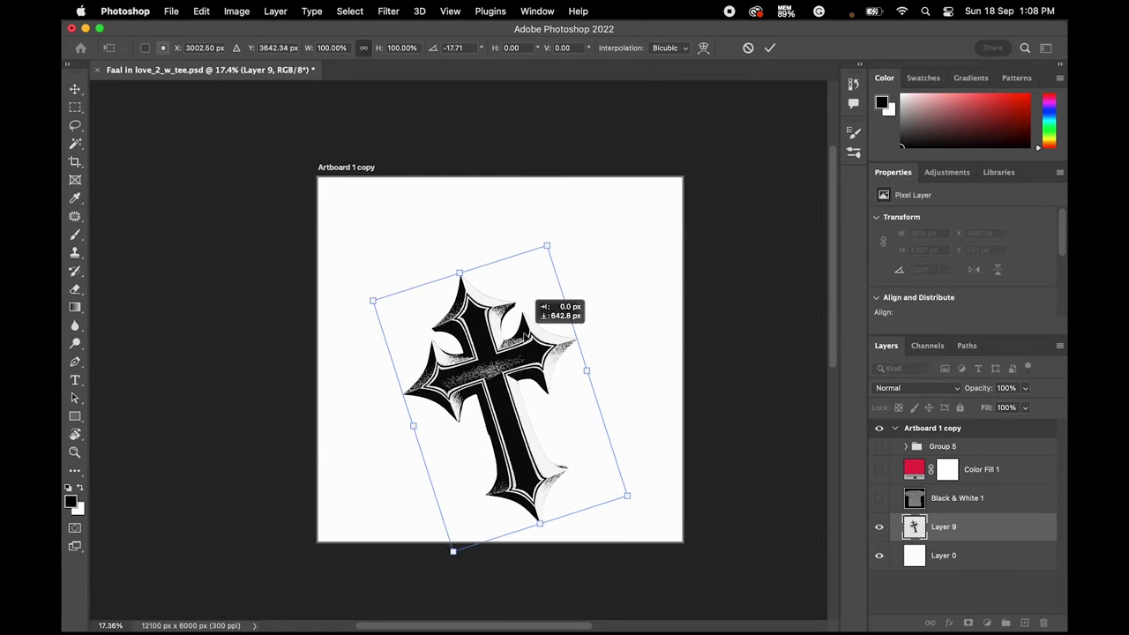
key("Escape")
- Paste the FALL IN lettering from Illustrator into Photoshop as a smart object
key("p")
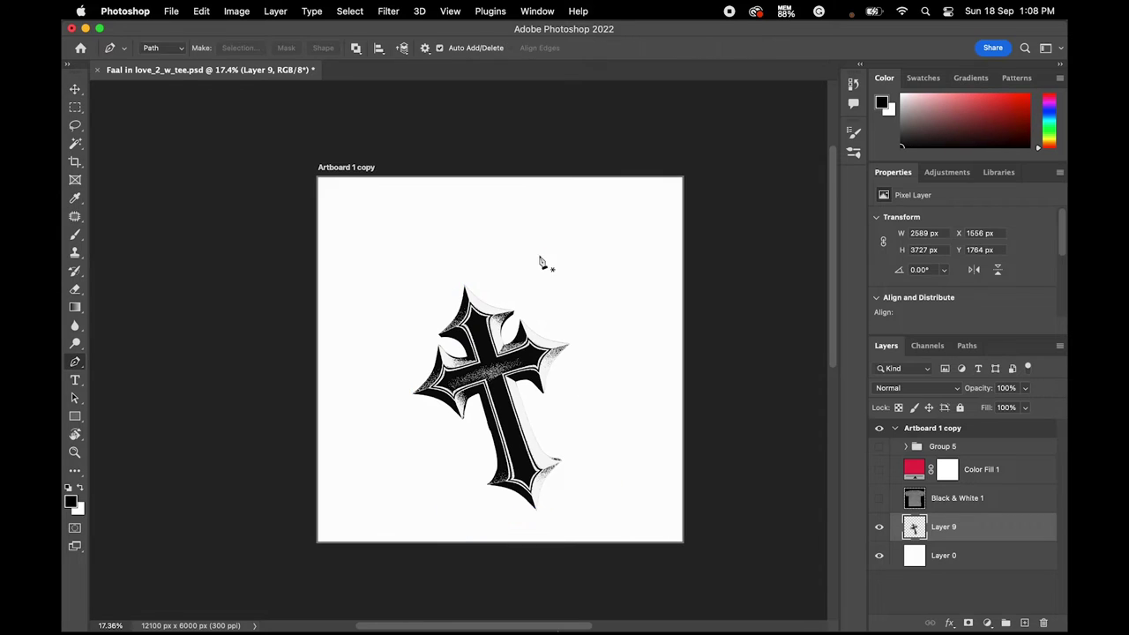
left_click(646, 607)
key("super+c")
key("super+Tab")
key("super+v")
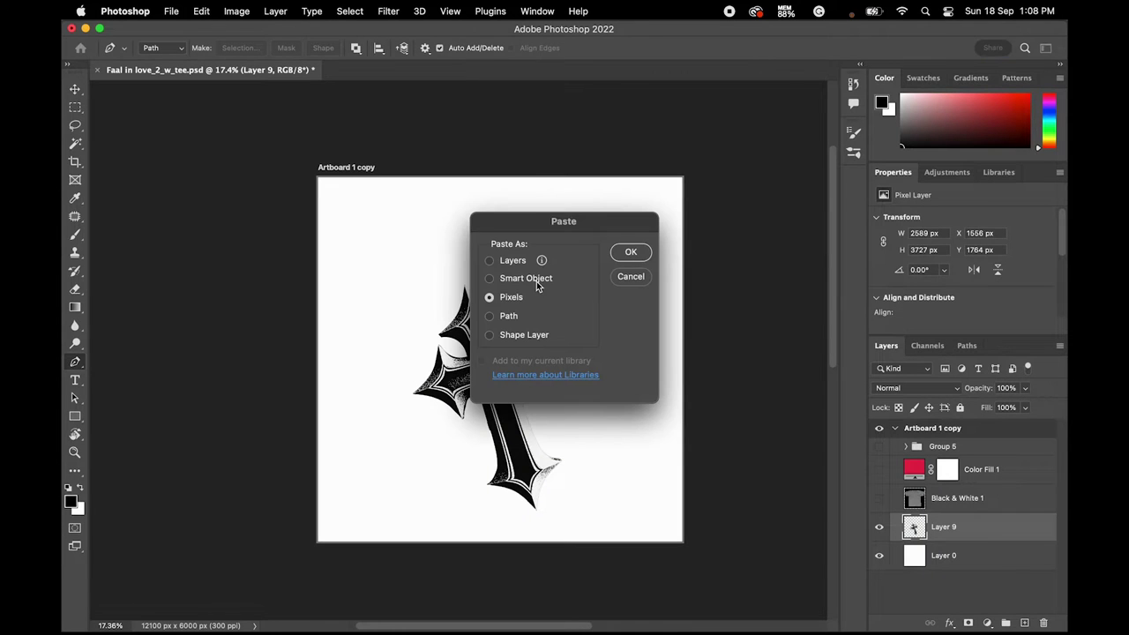
key("Return")
key("Return")
- Paste LOVE as a smart object and position it just beneath FALL IN
key("super+Tab")
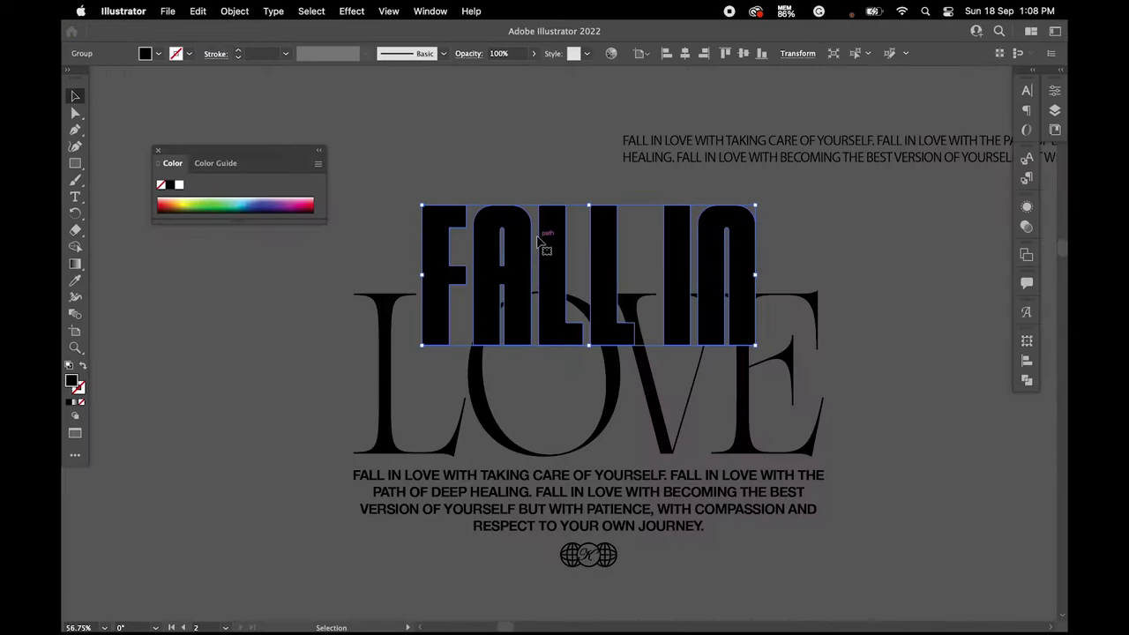
left_click(607, 392)
key("super+c")
key("super+Tab")
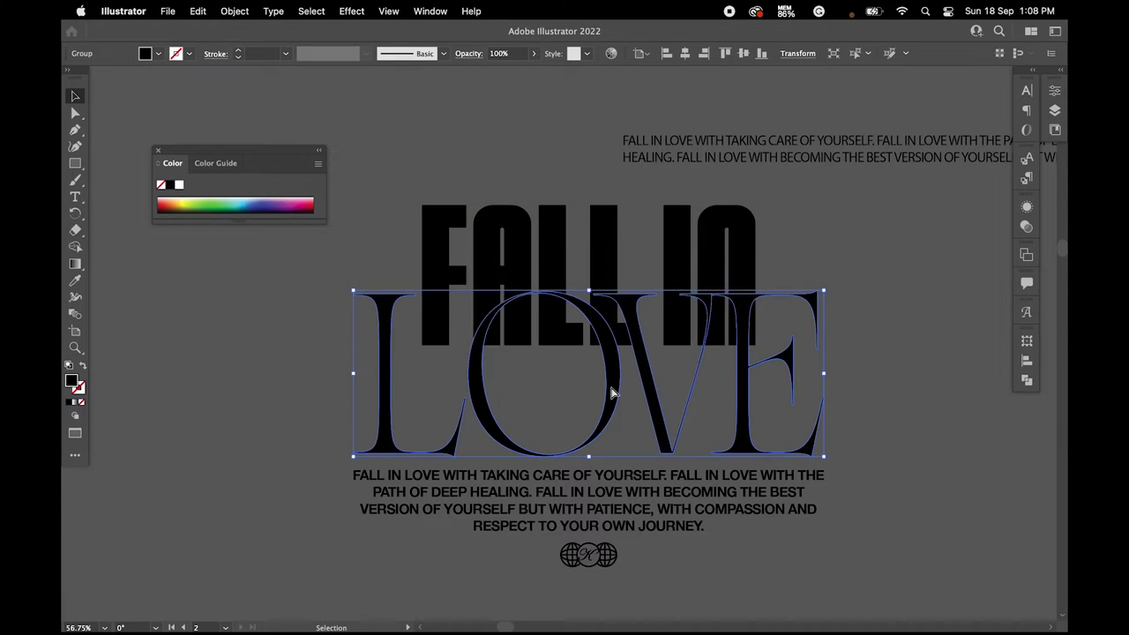
key("super+v")
key("Return")
left_click_drag(575, 340, 574, 255)
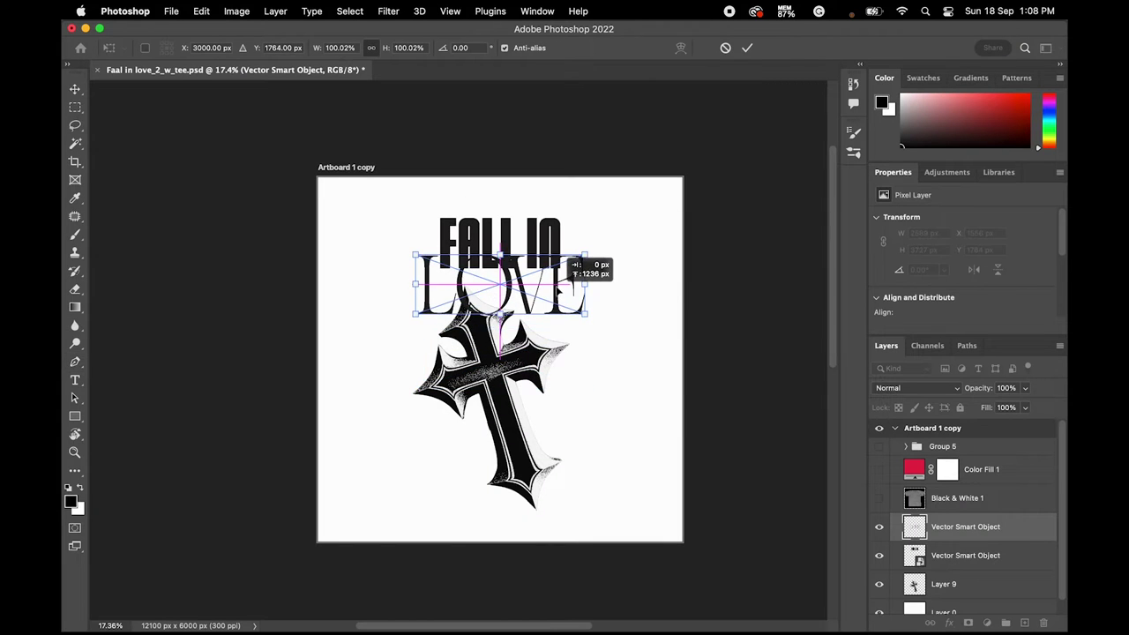
key("Return")
- Paste the paragraph and globe icon as a smart object beneath LOVE
key("super+Tab")
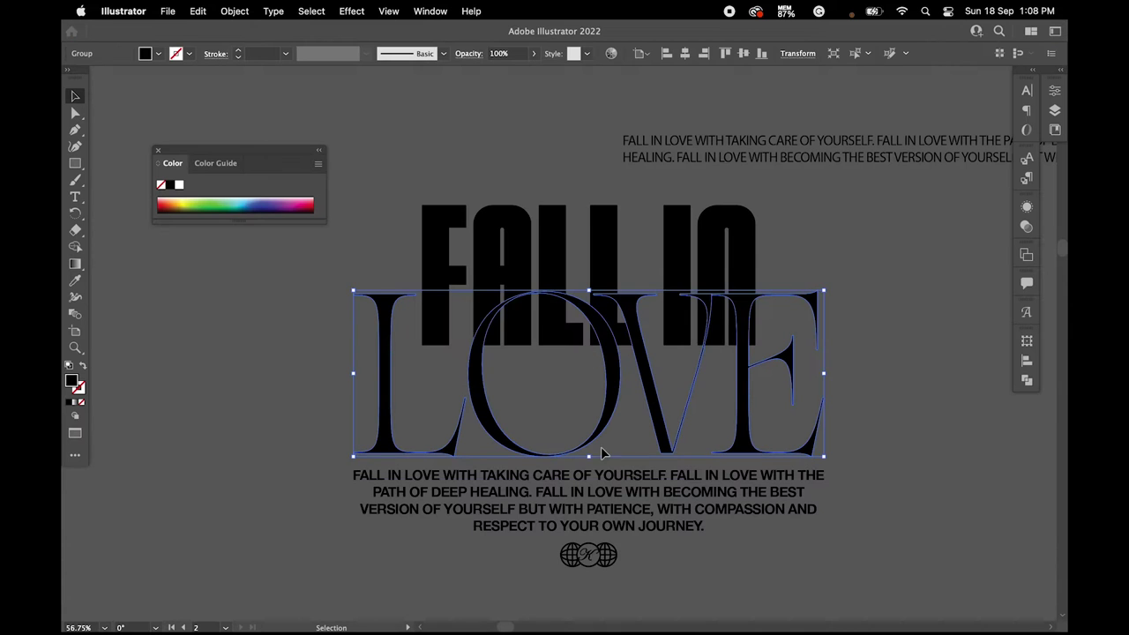
left_click_drag(600, 446, 608, 569)
key("super+c")
key("super+Tab")
key("super+v")
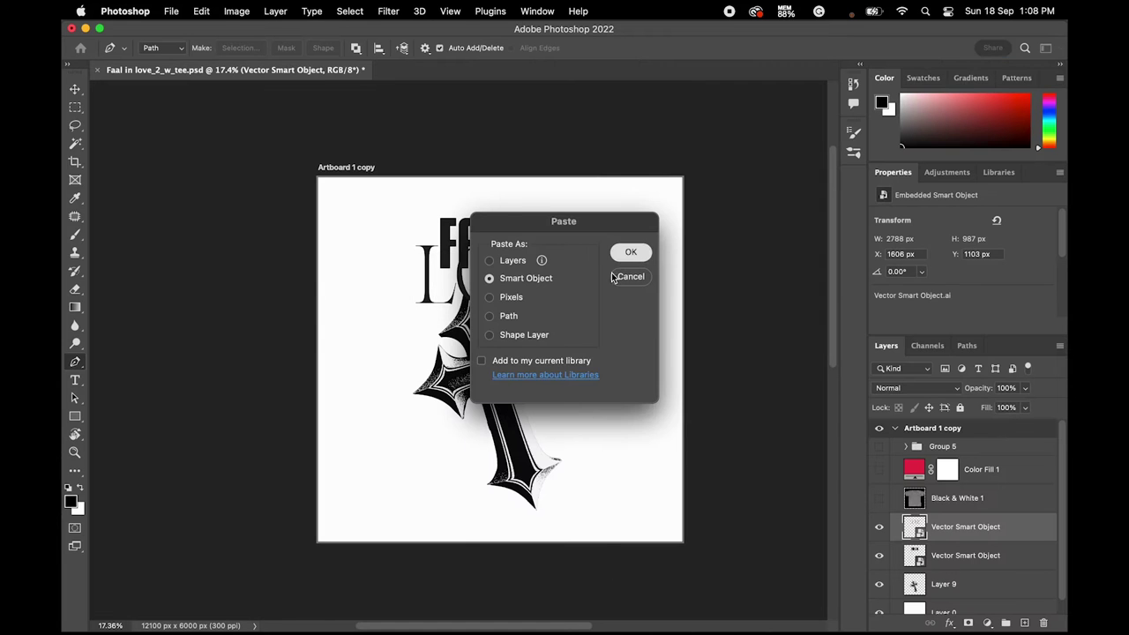
key("Return")
left_click_drag(570, 356, 571, 318)
key("Return")
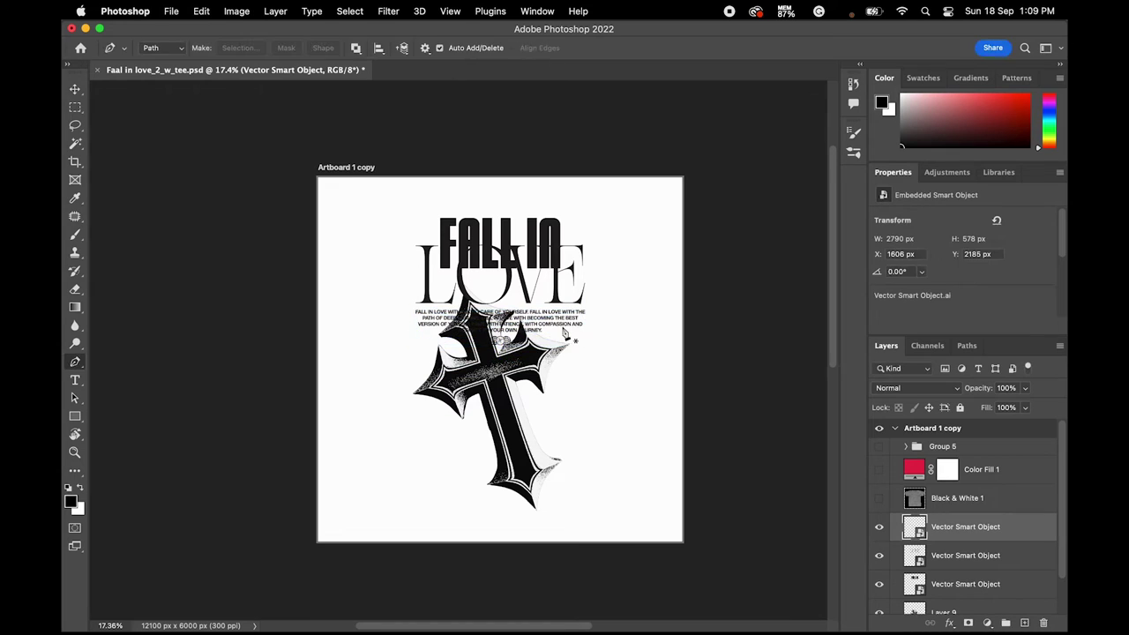
- Hide the cross layer and the paragraph-and-globe layer
scroll(885, 541, "down", 1)
left_click(878, 571)
scroll(616, 335, "up", 3)
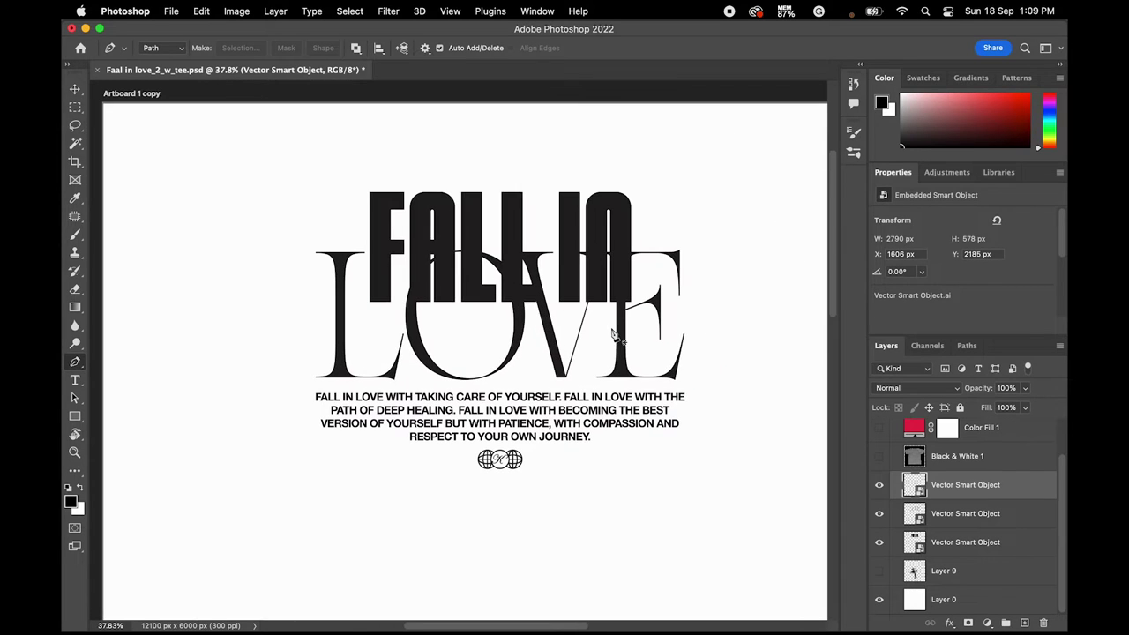
left_click(879, 486)
- Hide the paragraph, globe and FALL IN layers so only LOVE shows, and select LOVE
left_click(880, 514)
left_click(881, 490)
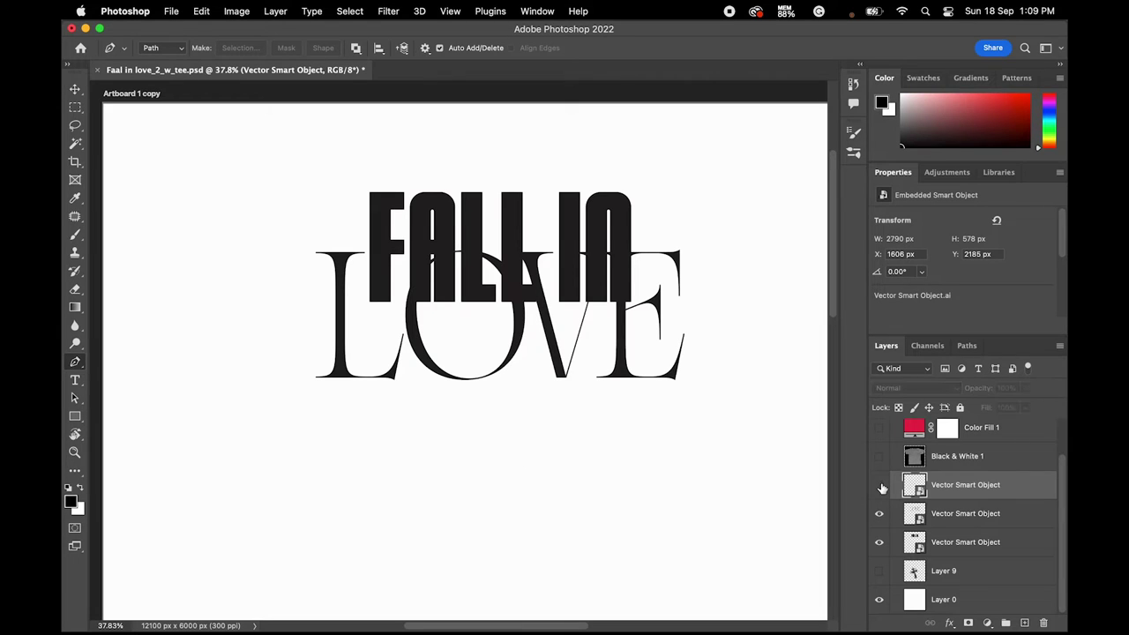
left_click(881, 490)
left_click(878, 541)
left_click(947, 514)
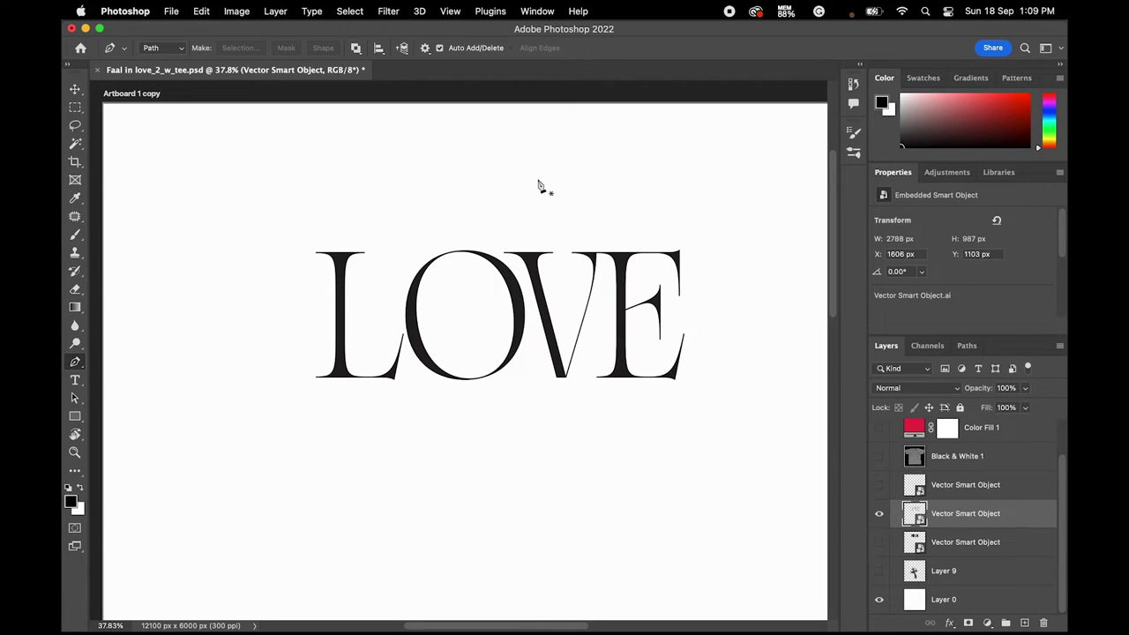
- Apply a Gaussian Blur to the LOVE layer
left_click(389, 13)
mouse_move(392, 192)
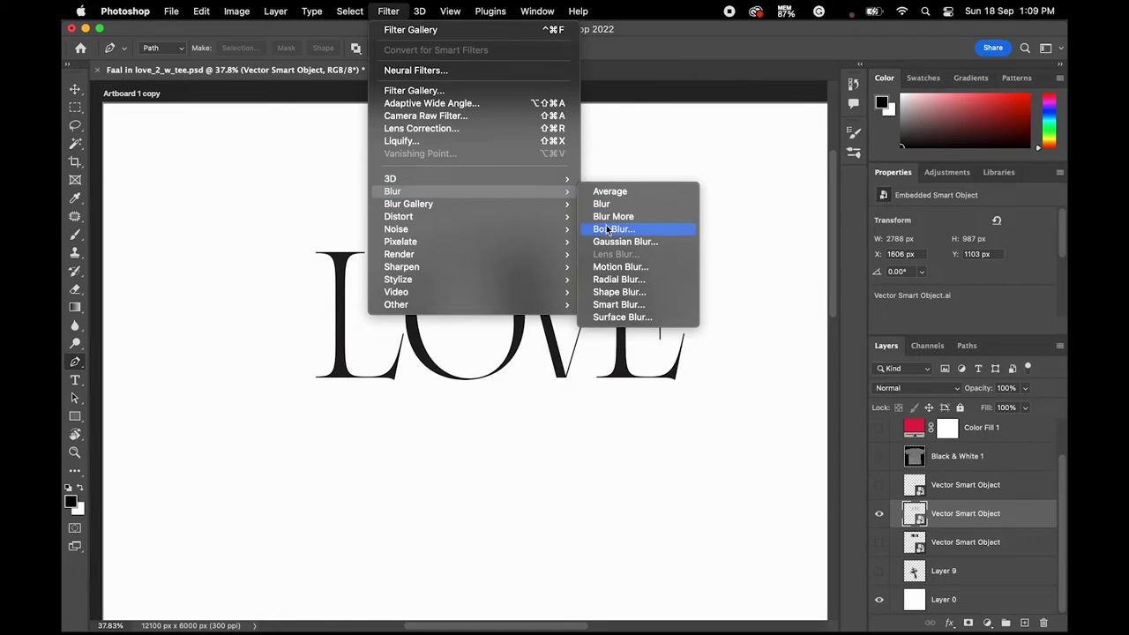
left_click(608, 242)
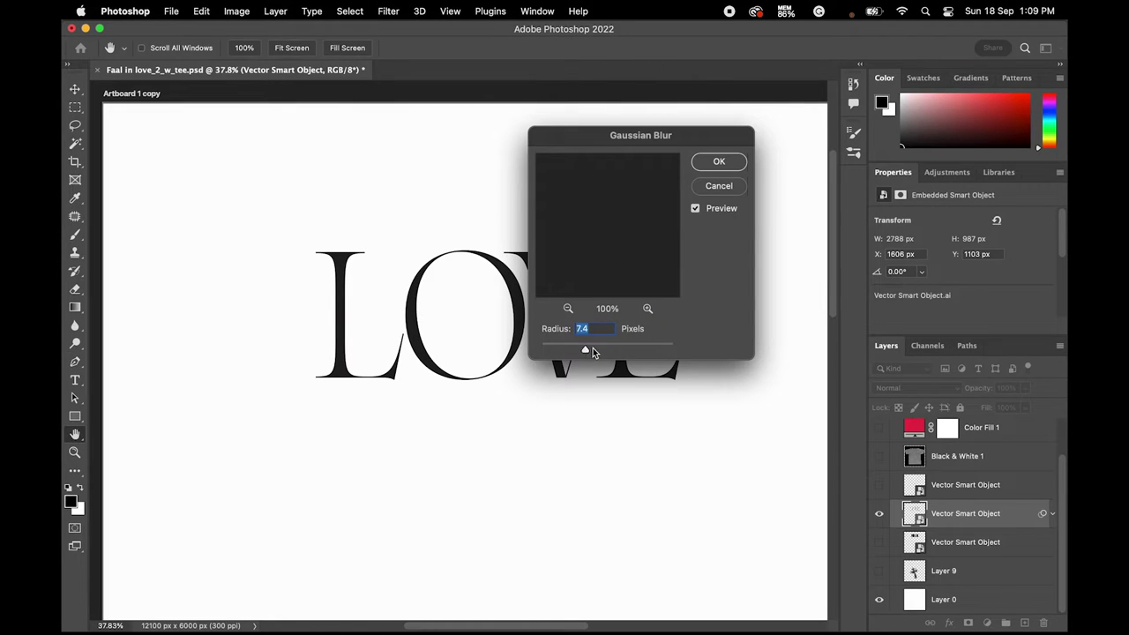
left_click(718, 164)
- Add a Threshold adjustment over LOVE and raise its level until the letters turn solid black
left_click(988, 624)
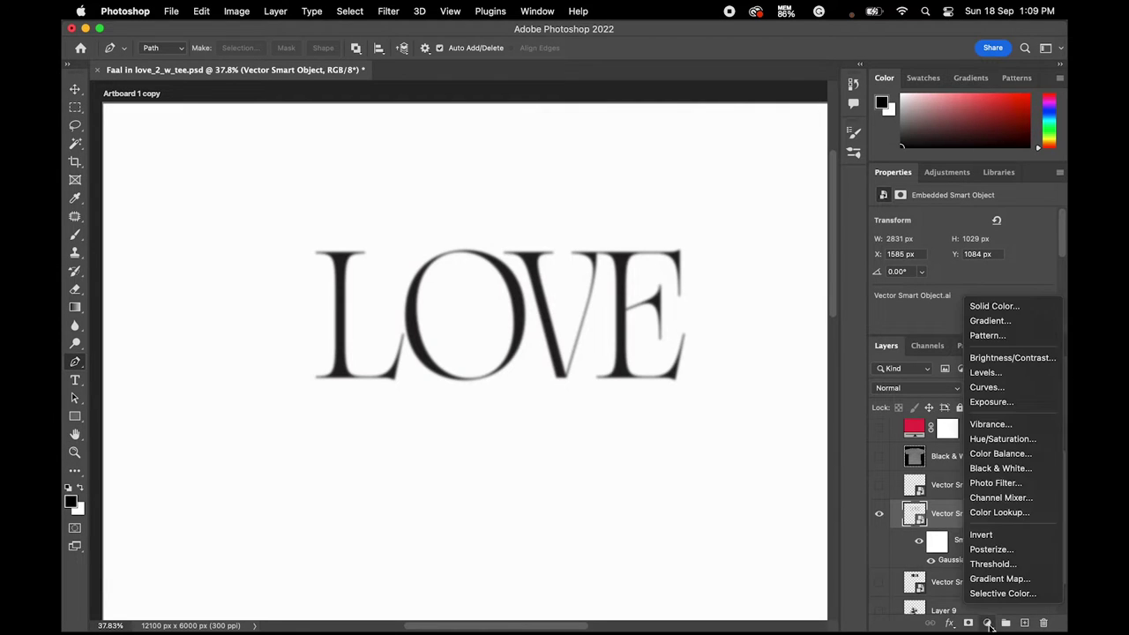
left_click(996, 561)
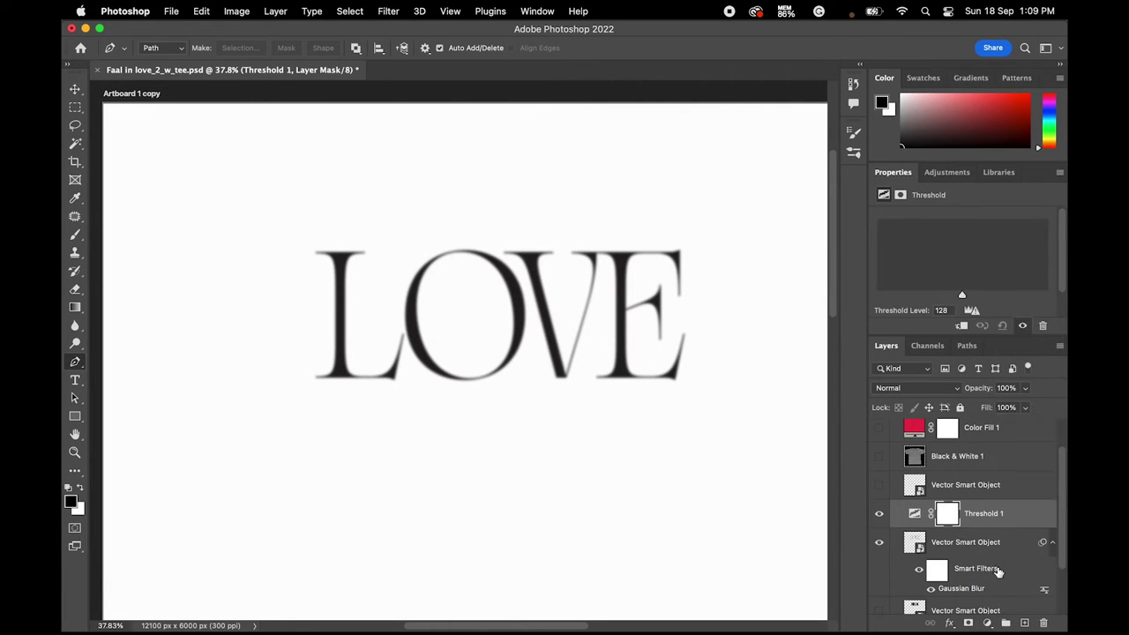
scroll(943, 444, "down", 2)
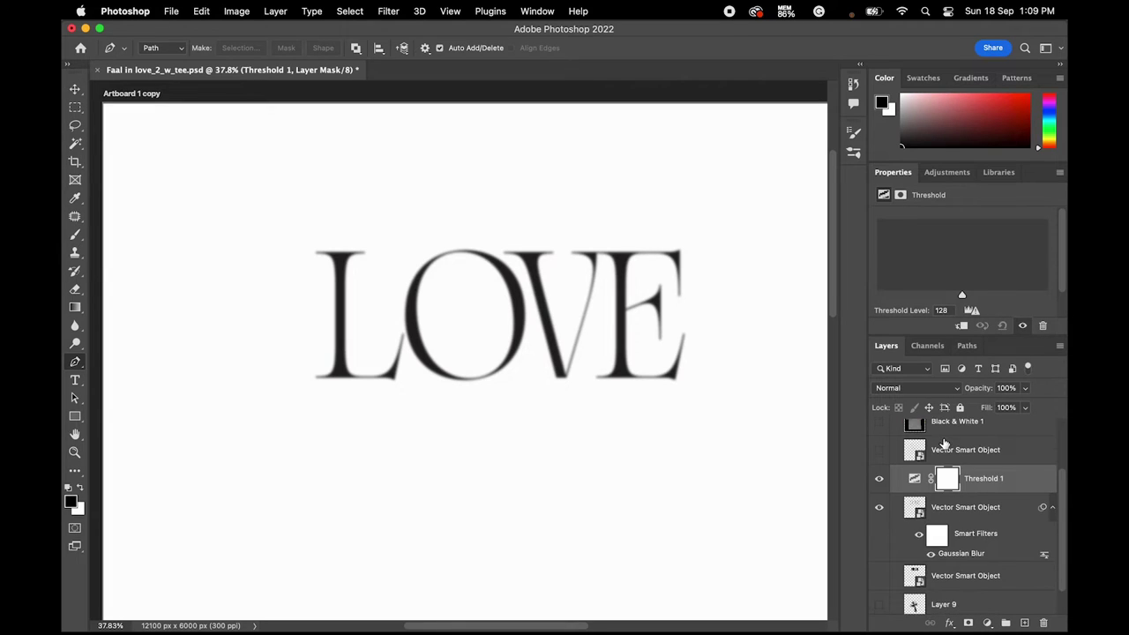
mouse_move(962, 266)
left_mouse_down()
mouse_move(1028, 267)
mouse_move(974, 297)
mouse_move(1046, 296)
left_mouse_up()
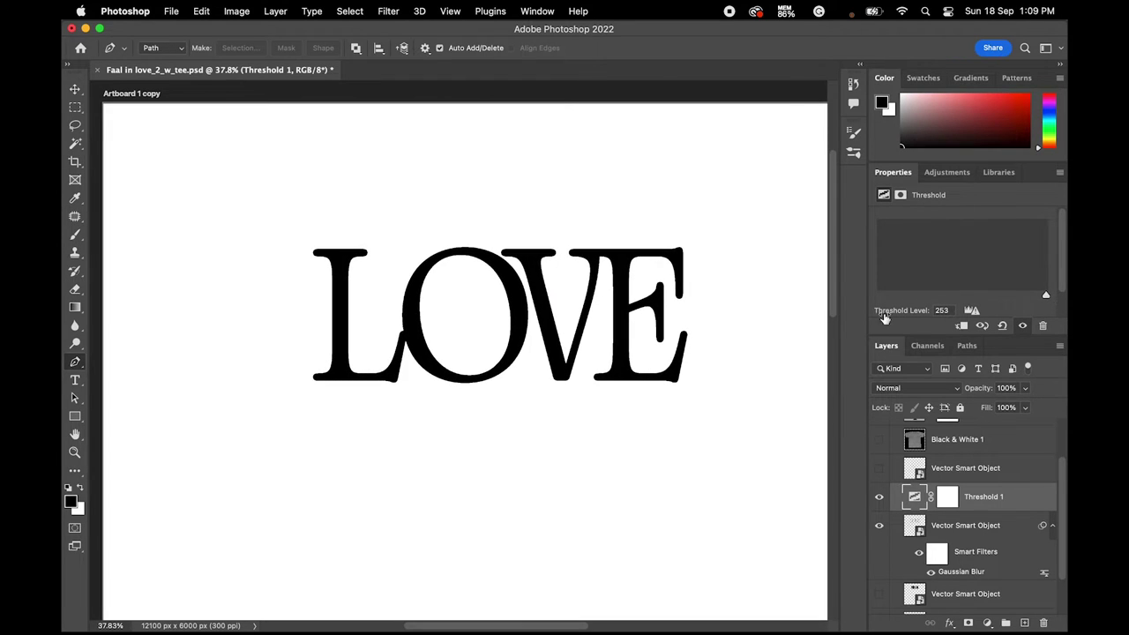
left_click(962, 524)
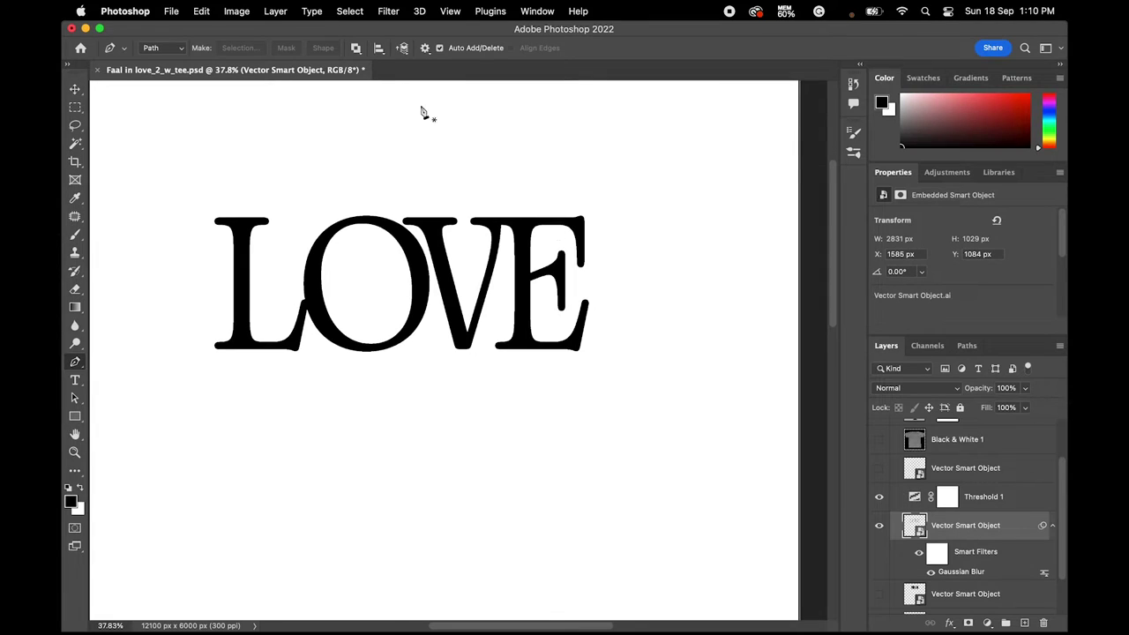
- Displace LOVE using Assets/01 grunge.psd as the map, then add a new layer above Threshold 1
left_click(386, 14)
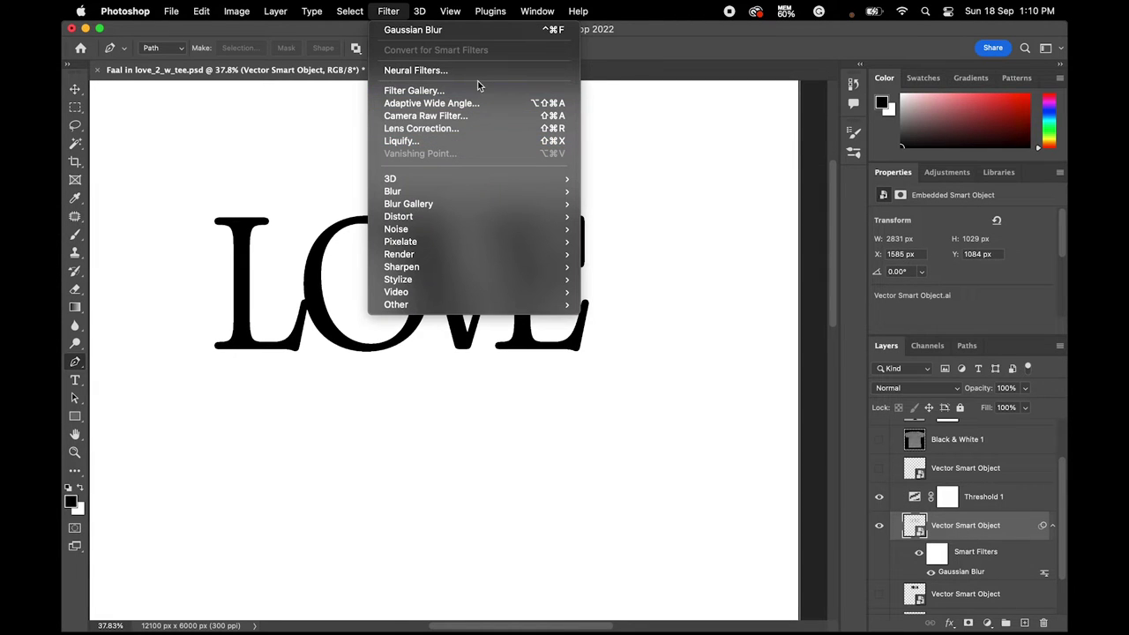
left_click(609, 217)
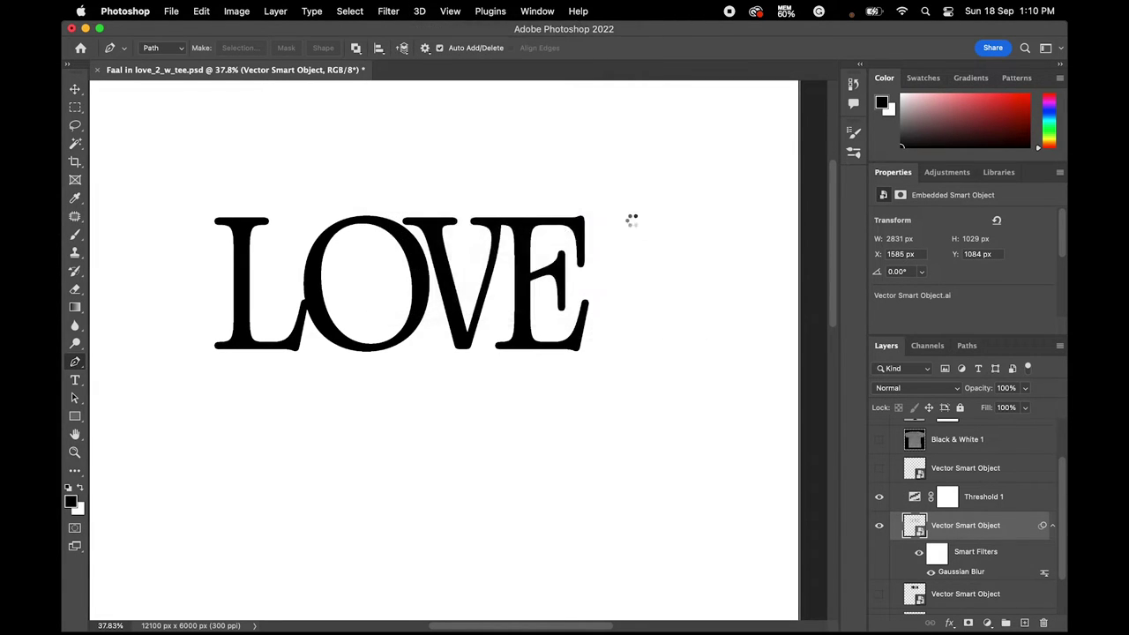
left_click(636, 207)
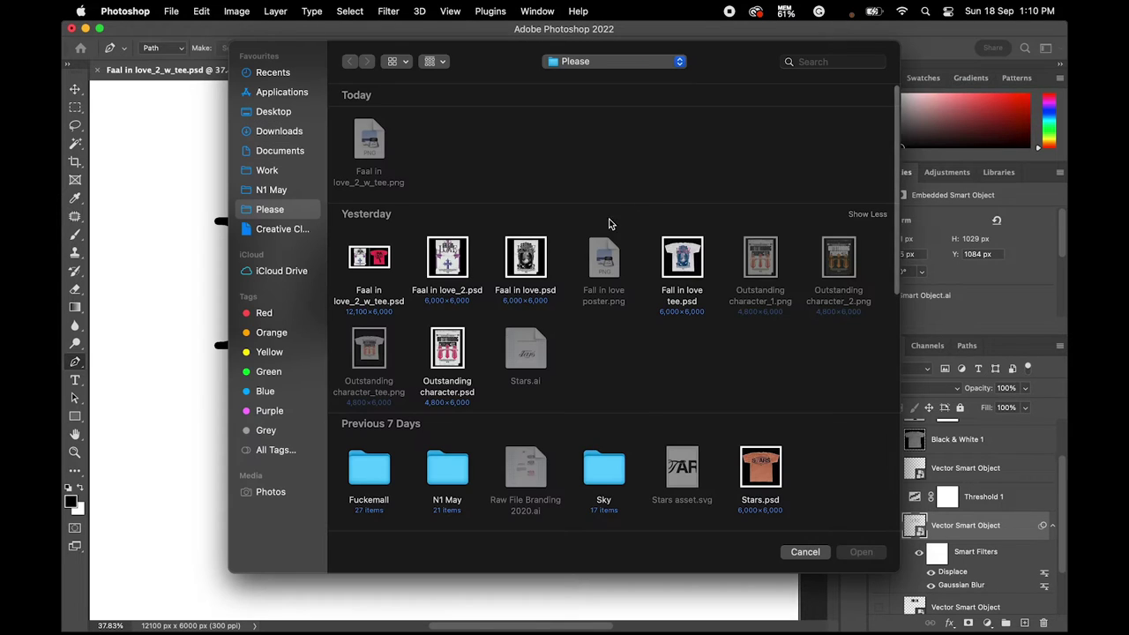
scroll(428, 272, "down", 5)
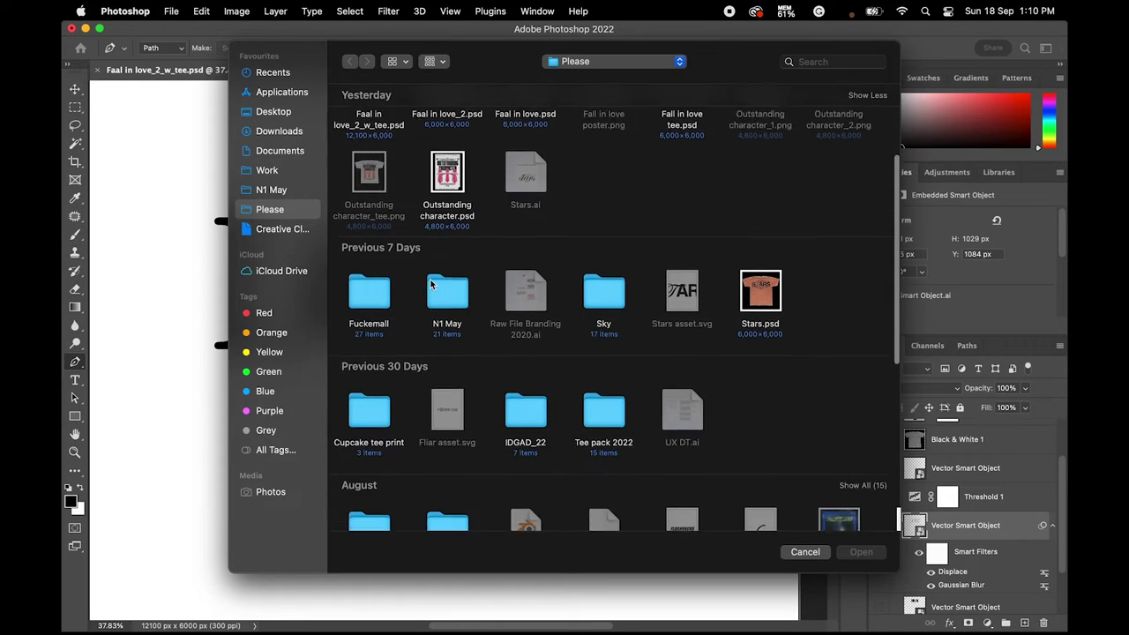
left_click(372, 427)
double_click(372, 428)
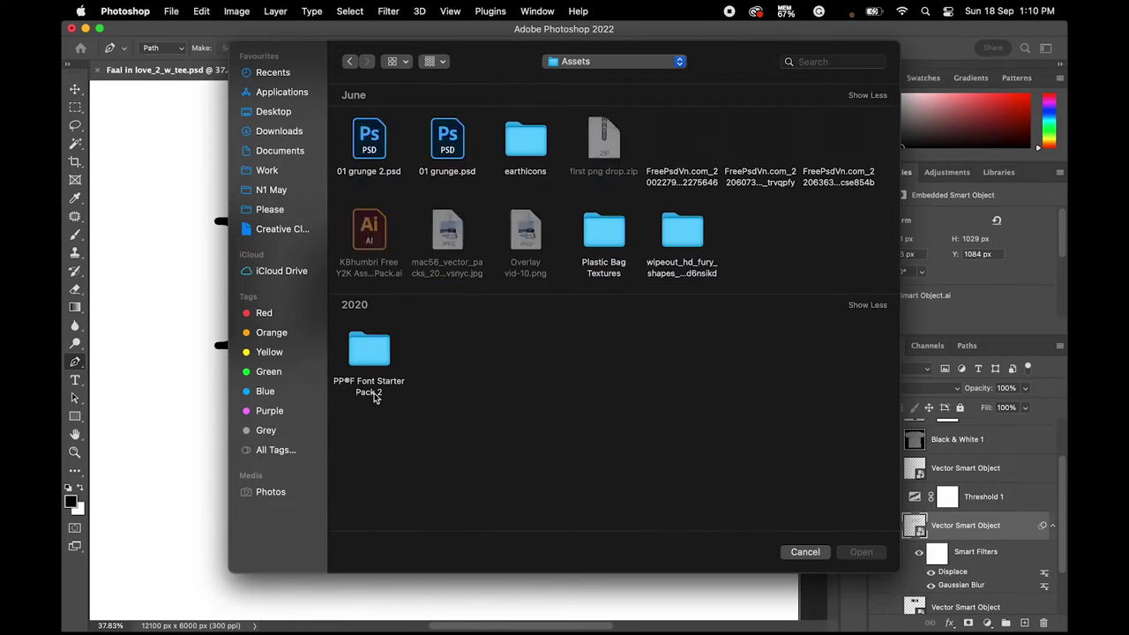
double_click(447, 145)
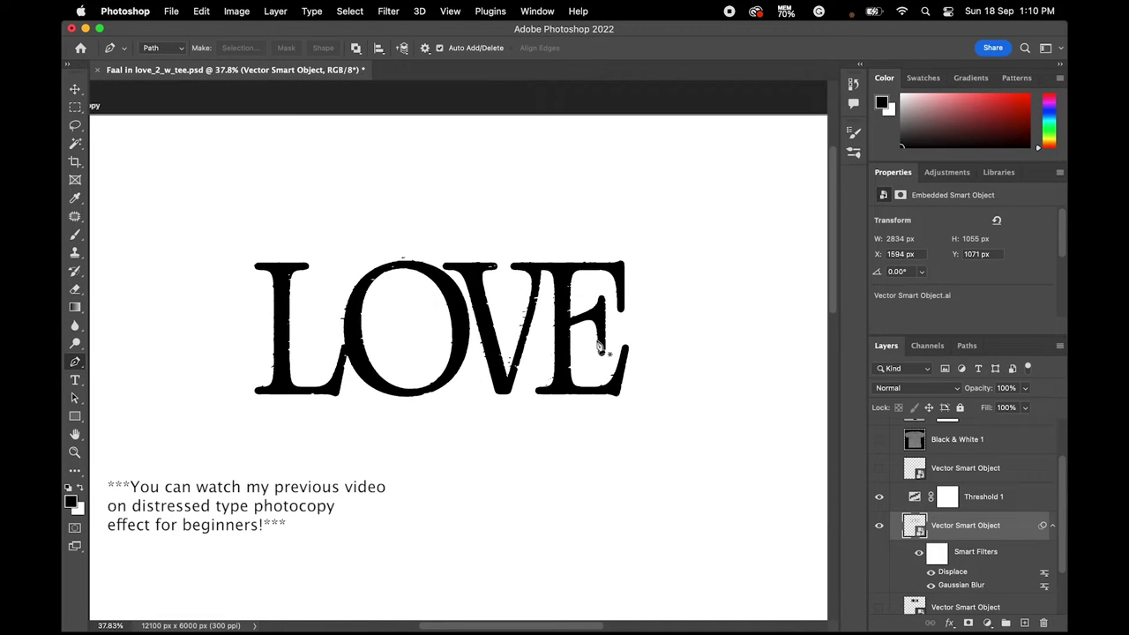
left_click(999, 503)
key("super+minus")
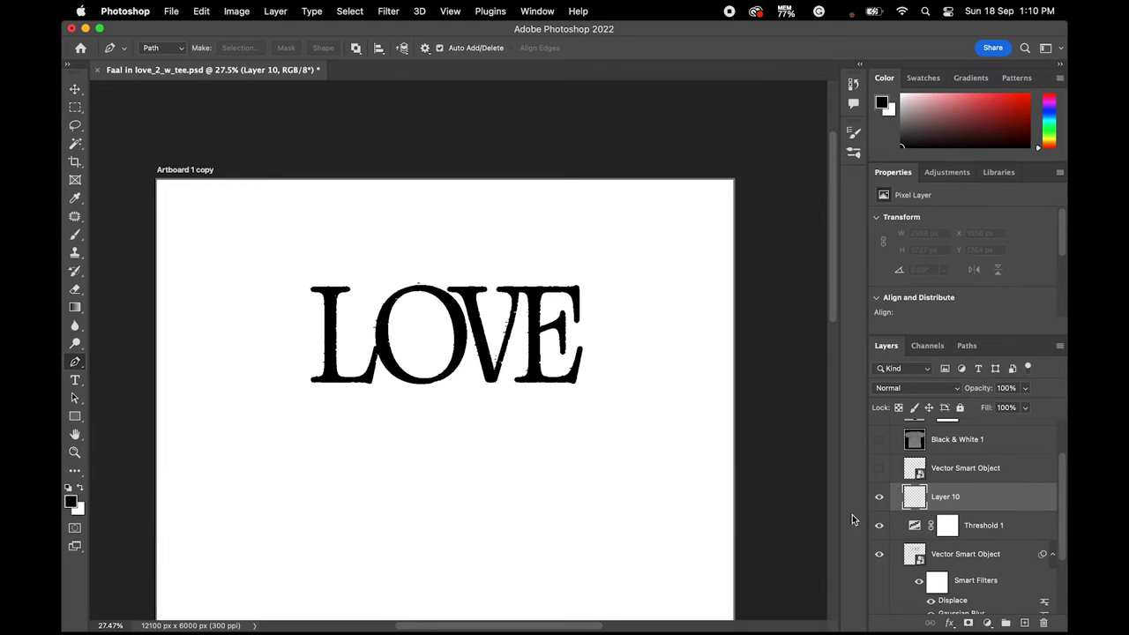
- Color Range-select the black LOVE letters and fill them with black on Layer 10
left_click(350, 11)
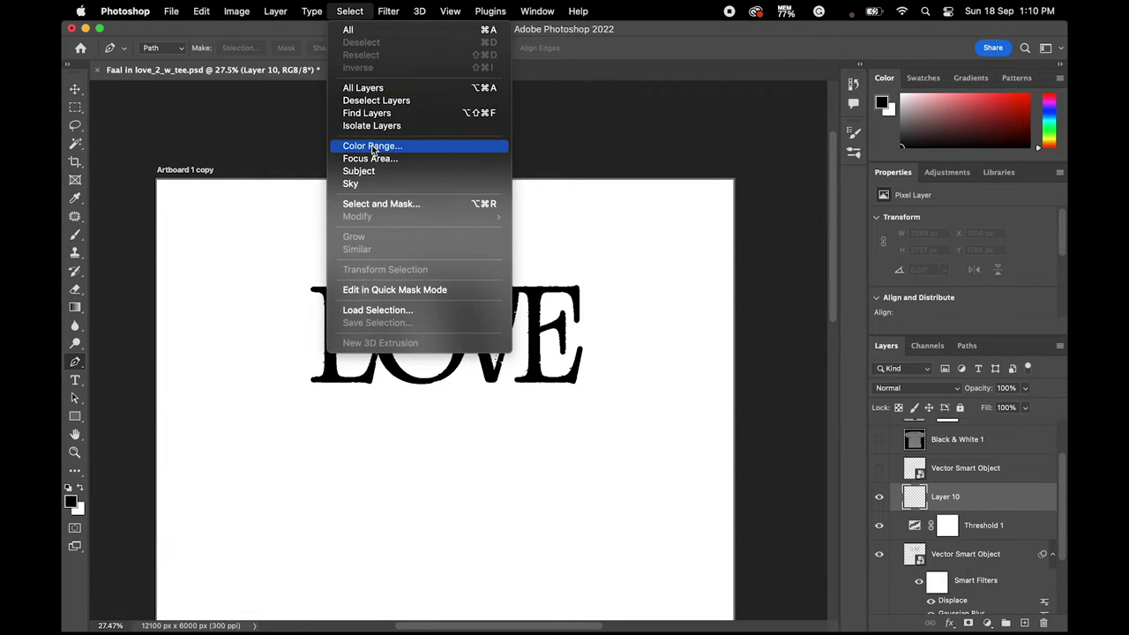
left_click(379, 146)
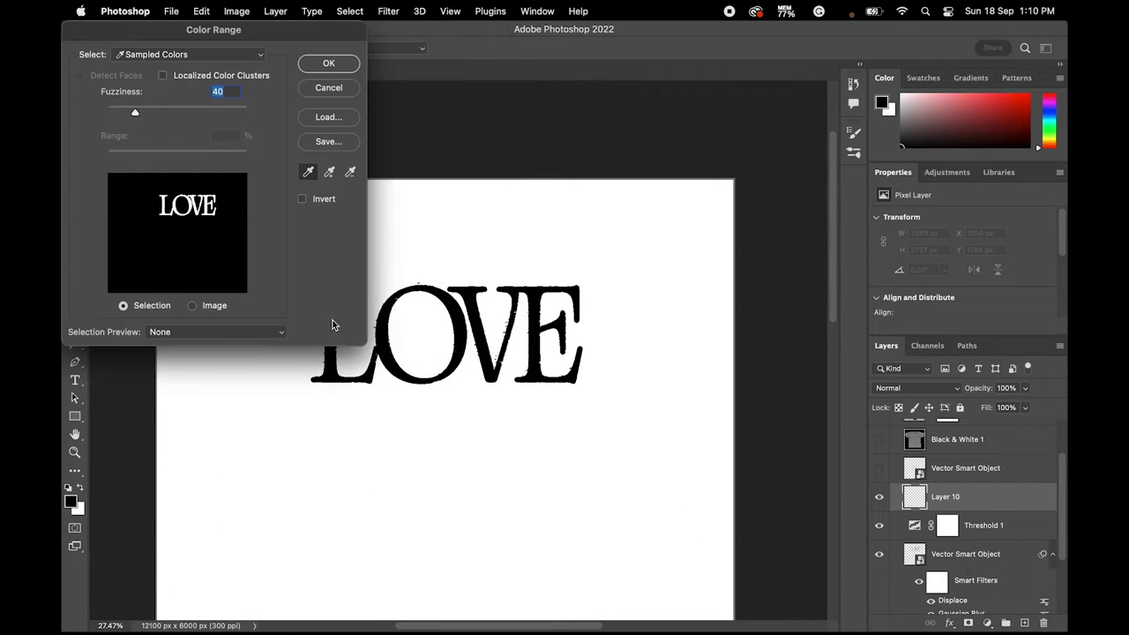
left_click(328, 63)
key("Delete")
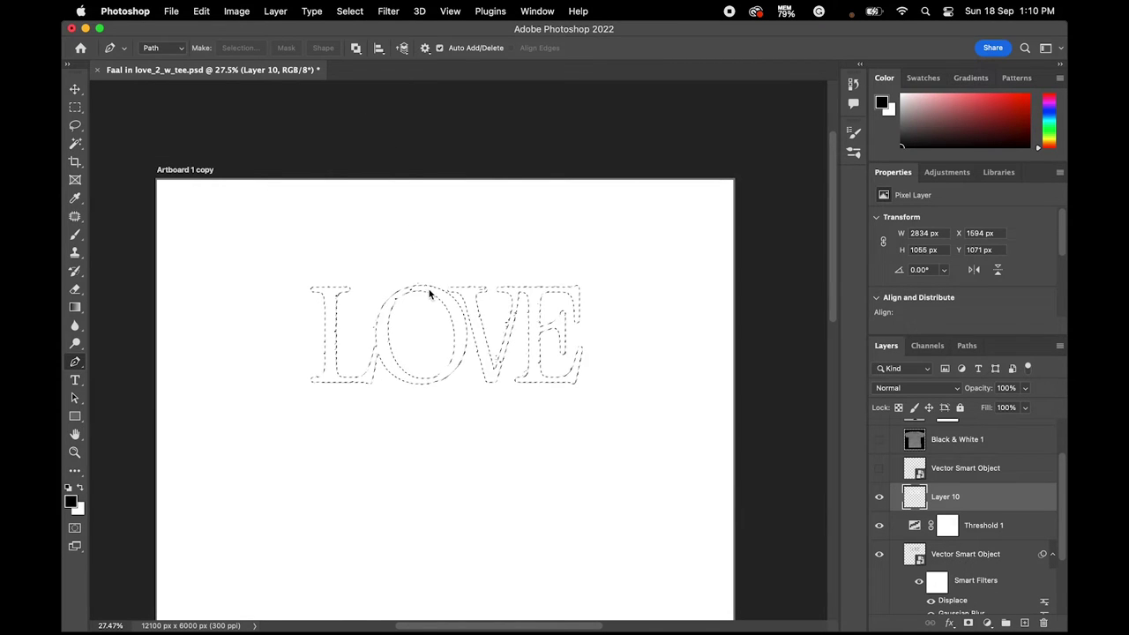
key("alt+BackSpace")
key("super+d")
- Delete the Threshold 1 adjustment and hide the LOVE artwork
left_click(995, 525)
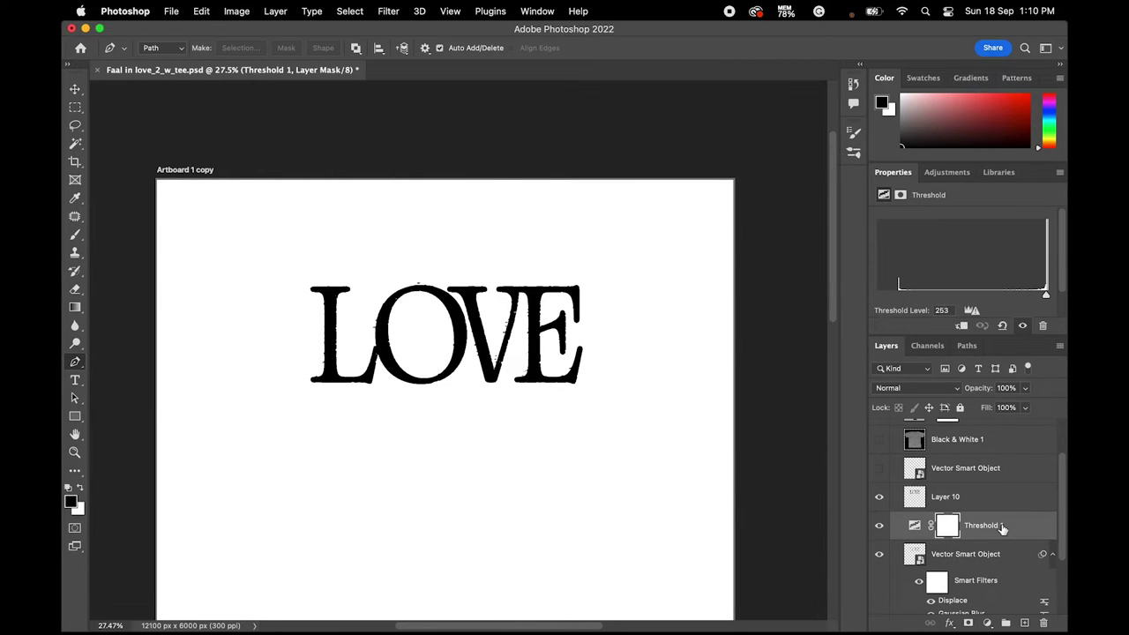
key("Delete")
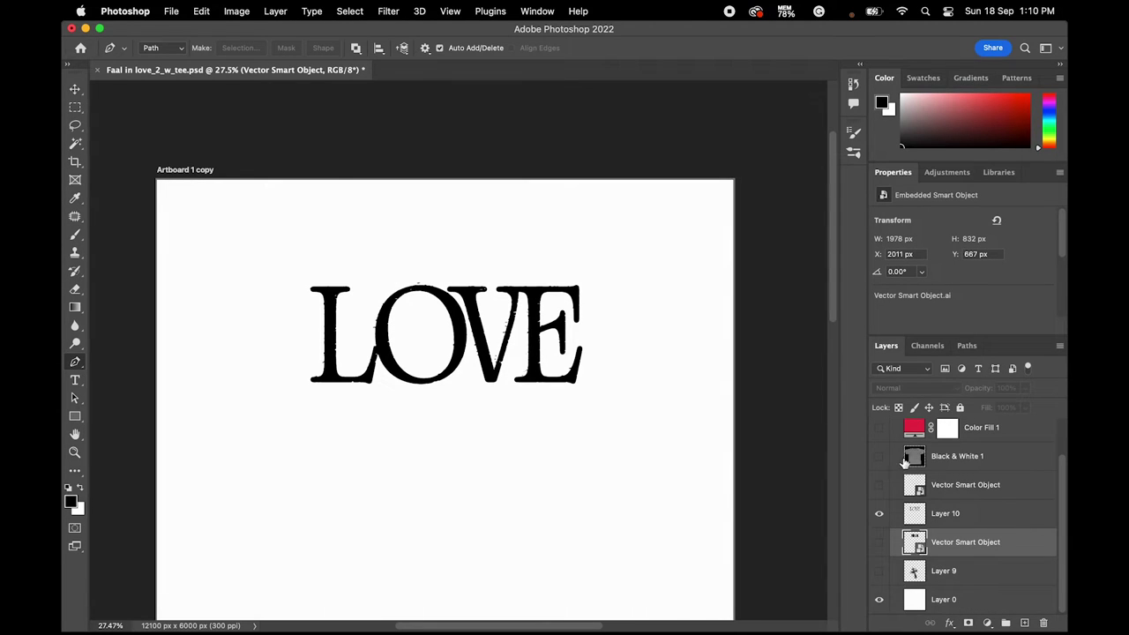
left_click(878, 517)
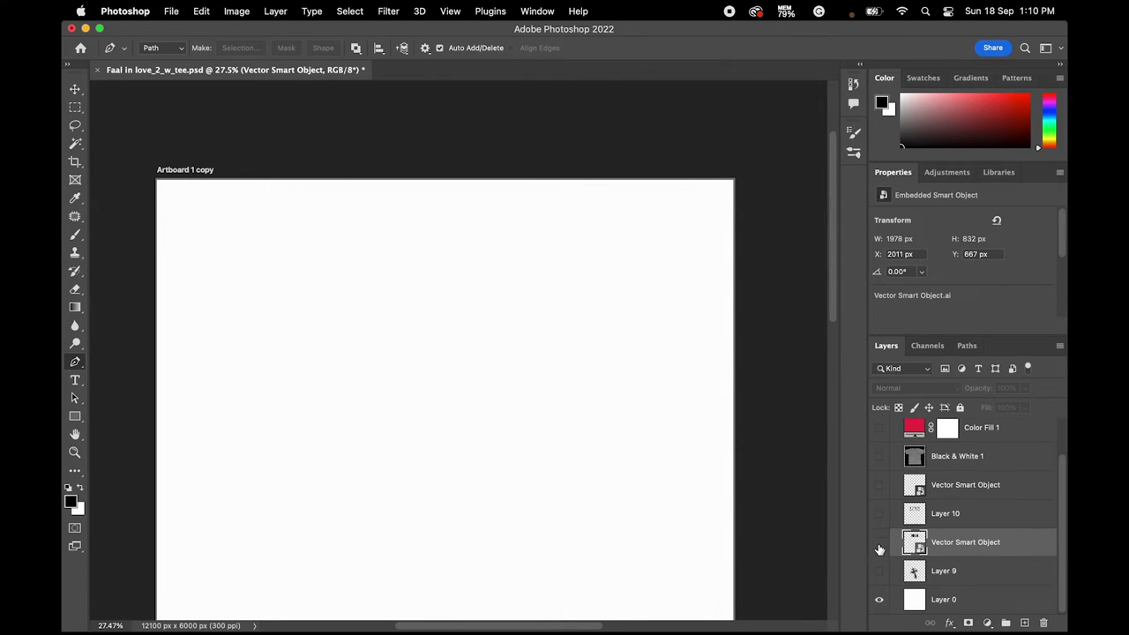
- Show FALL IN, blur it with Gaussian Blur, and add a Threshold at level 205
left_click(879, 548)
left_click(388, 11)
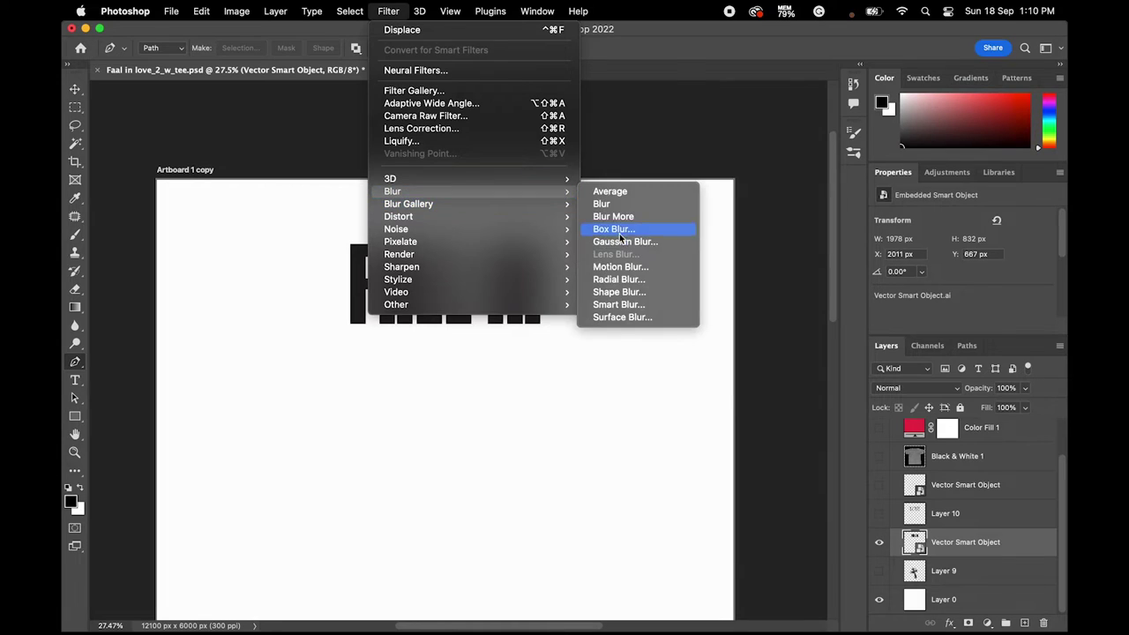
left_click(622, 240)
key("Return")
left_click(987, 623)
left_click(988, 574)
left_click_drag(973, 292, 1014, 300)
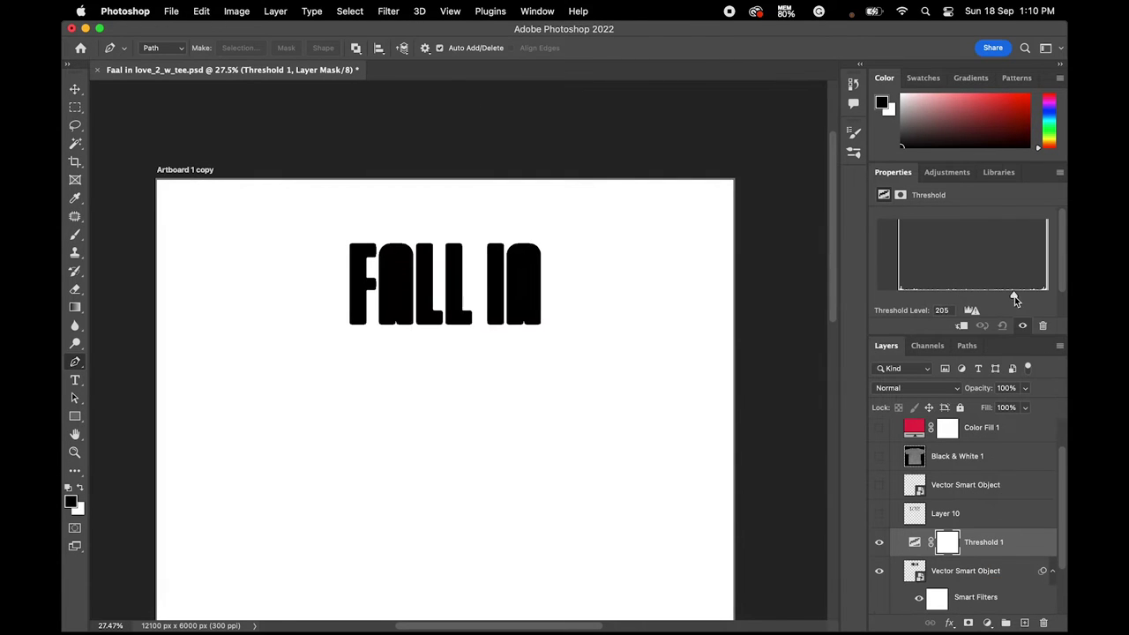
- Apply the Displace filter with the grunge texture map to the FALL IN smart object
left_click(970, 570)
left_click(388, 11)
left_click(612, 214)
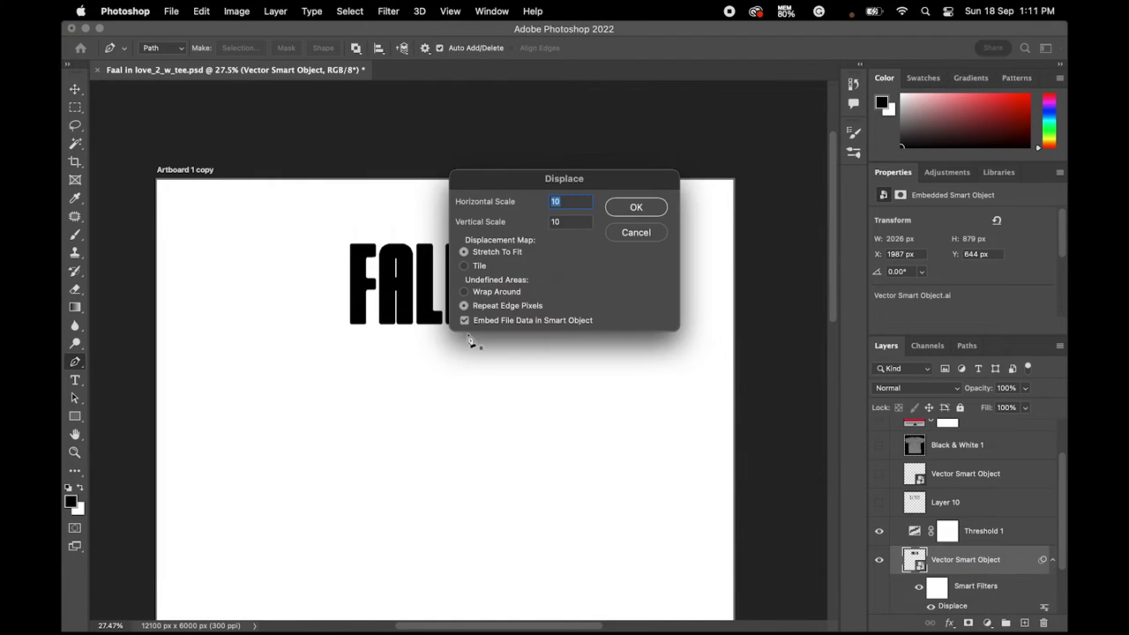
key("Return")
key("Return")
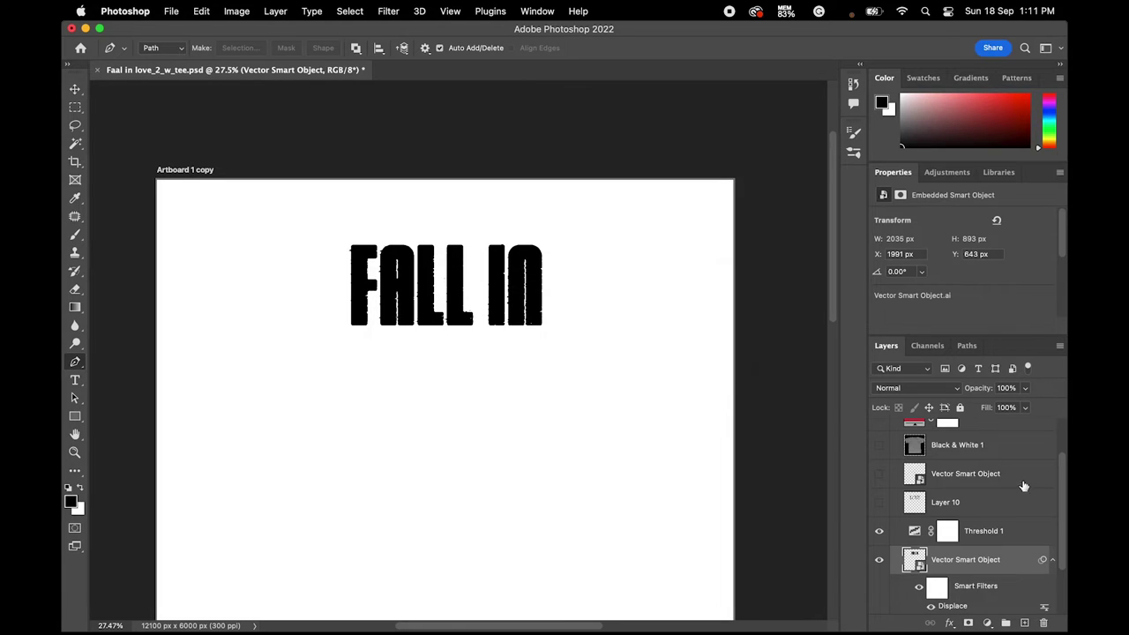
- Color Range-select the black FALL IN lettering and fill it onto new Layer 11
left_click(983, 530)
key("super+alt+shift+e")
left_click(349, 11)
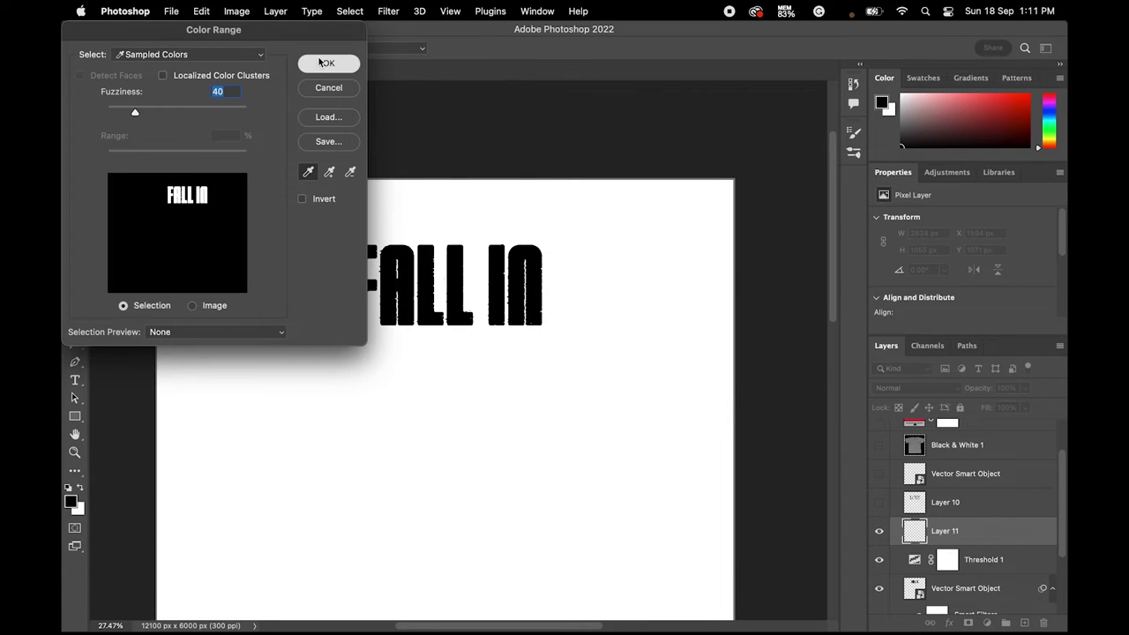
left_click(323, 60)
key("BackSpace")
key("super+d")
- Delete the threshold and original FALL IN layers, then hide Layer 11
scroll(988, 494, "down", 2)
left_click(997, 520)
left_click(996, 543, "shift")
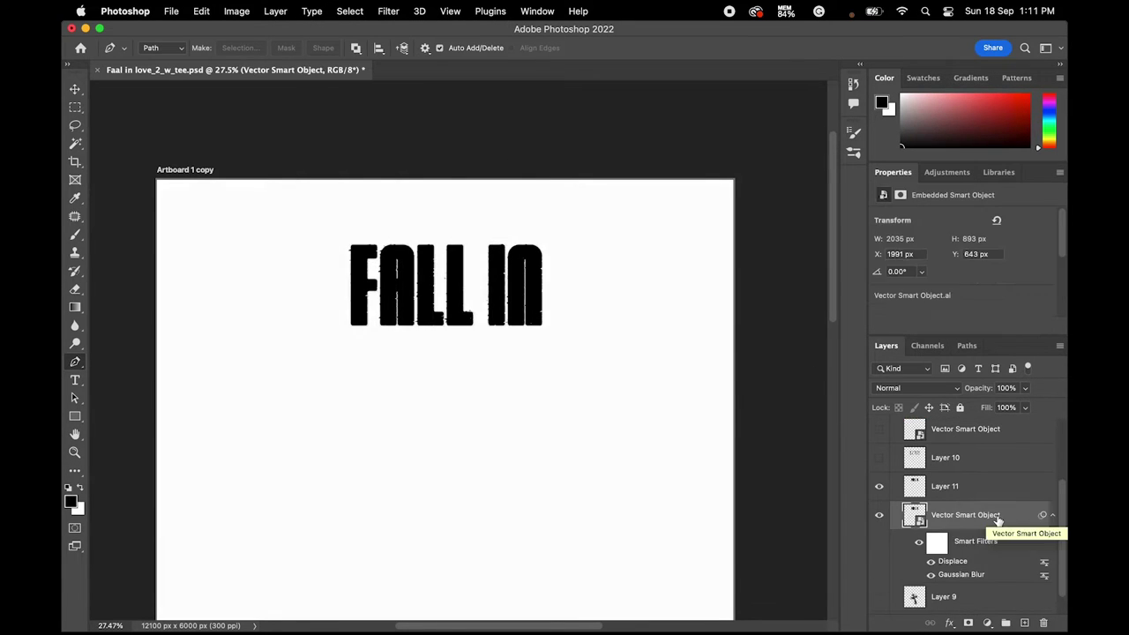
key("Delete")
left_click(879, 542)
- Show the paragraph, blur it with Gaussian Blur radius 3.8, and add a Threshold adjustment
left_click(879, 484)
left_click(965, 484)
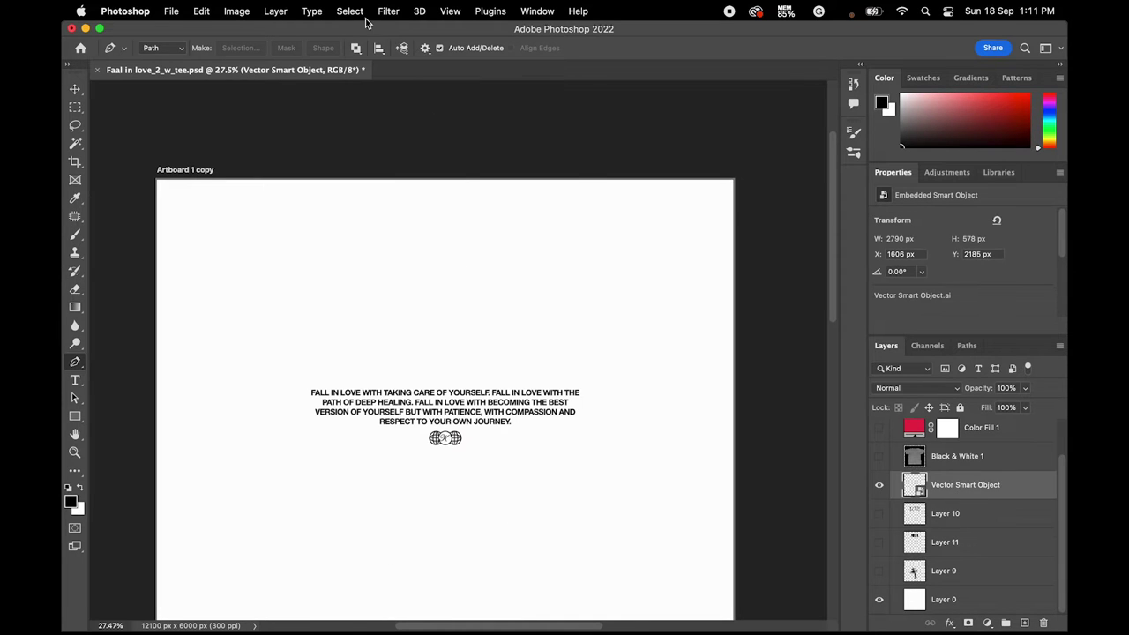
left_click(388, 10)
left_click(622, 241)
left_click_drag(594, 348, 569, 349)
left_click(718, 162)
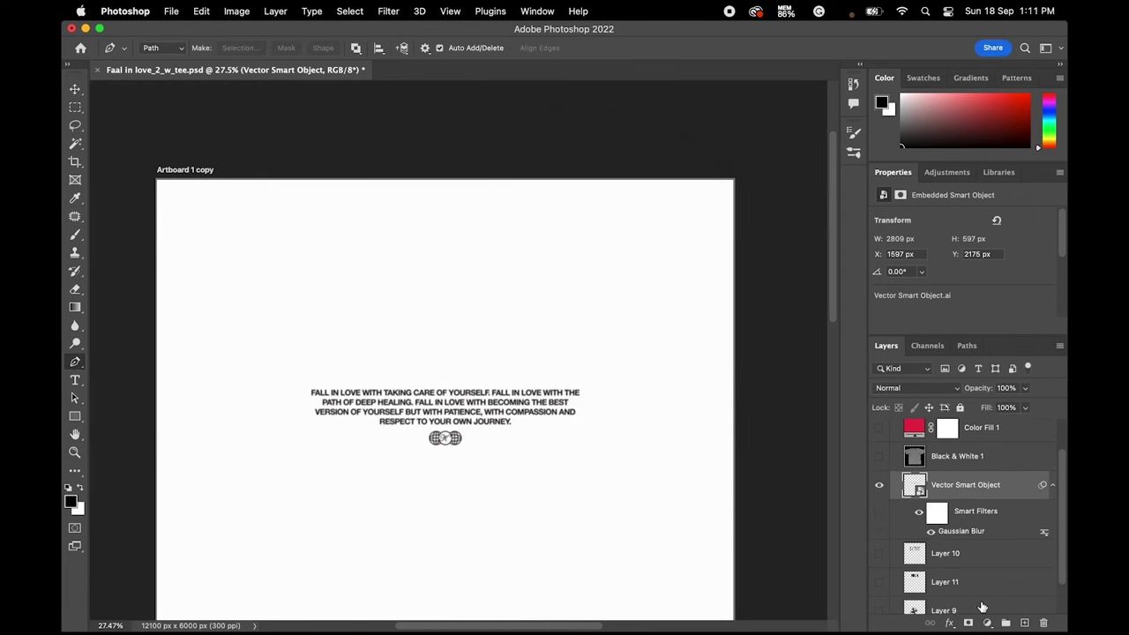
left_click(986, 623)
left_click(992, 563)
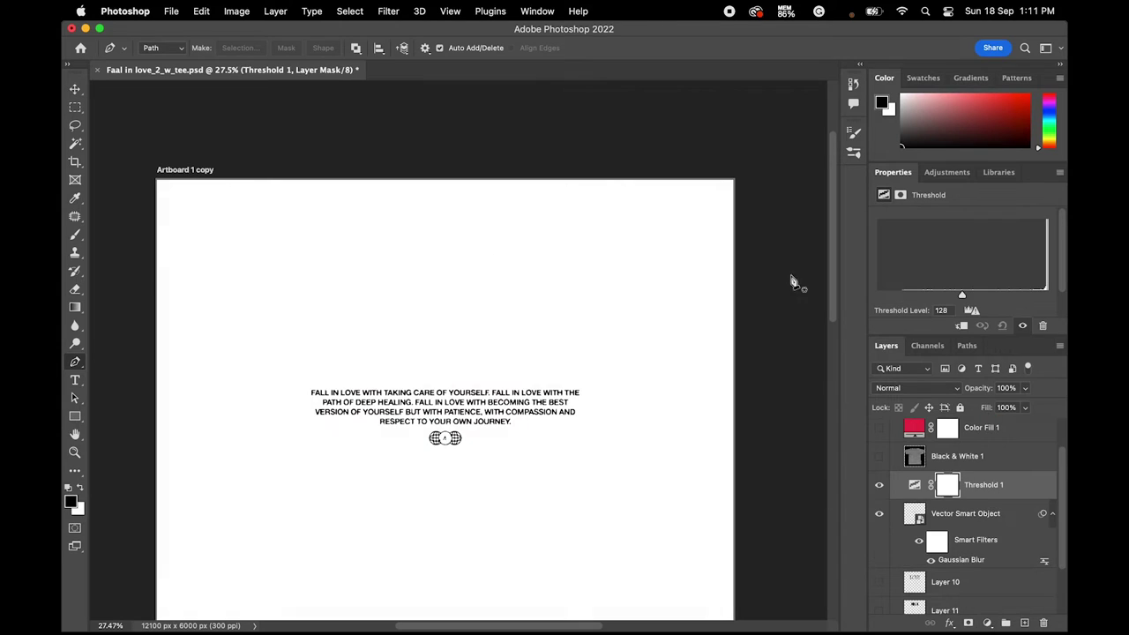
- Apply the Displace grunge texture to the paragraph smart object
left_click(965, 513)
left_click(388, 10)
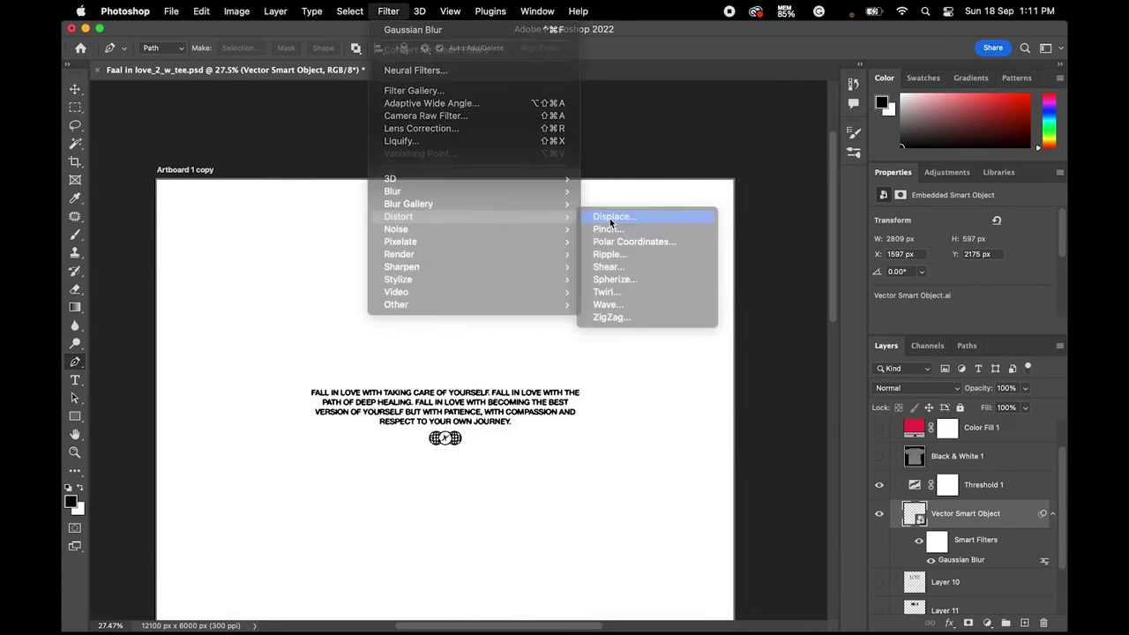
left_click(652, 216)
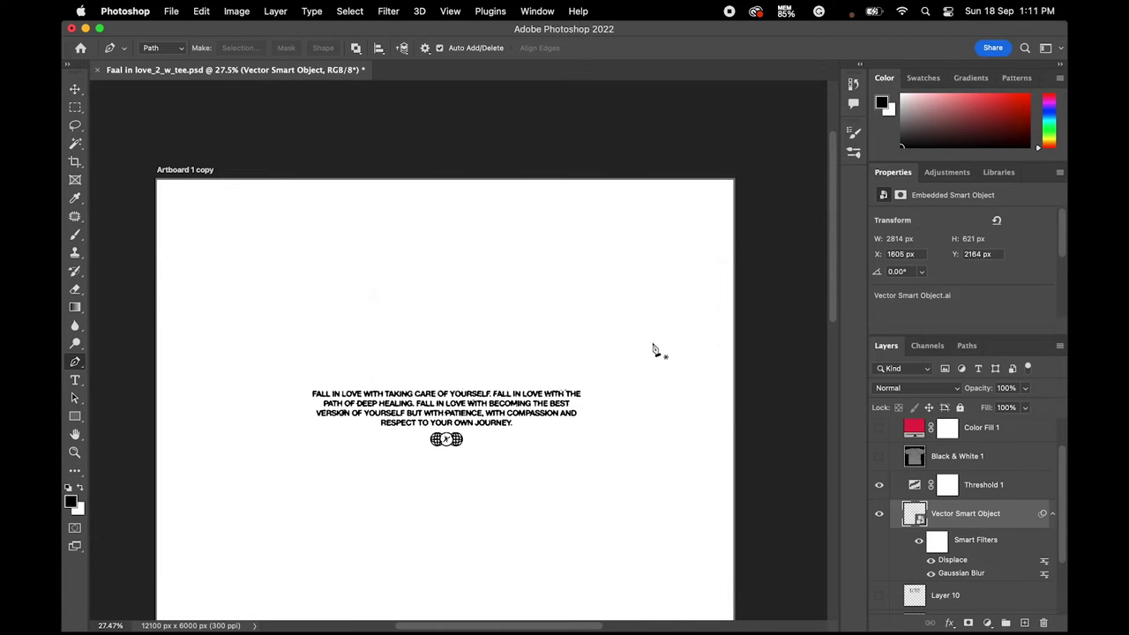
- Add new Layer 12 and Color Range-select the black paragraph text
left_click(1007, 490)
left_click(1024, 622)
left_click(349, 10)
left_click(353, 211)
left_click(323, 63)
- Fill the text onto Layer 12, delete the threshold and original paragraph, and show LOVE
left_click(1008, 516)
key("Delete")
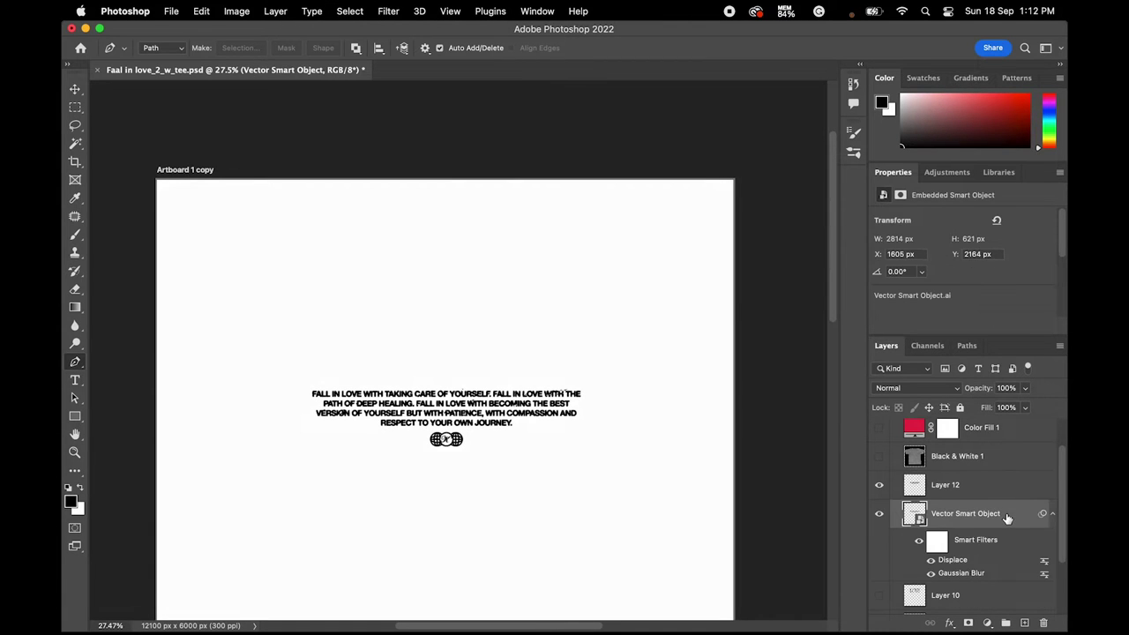
key("Delete")
left_click(878, 513)
- Toggle FALL IN, cross, LOVE and body-text visibility to compare, leaving the cross hidden
left_click(878, 544)
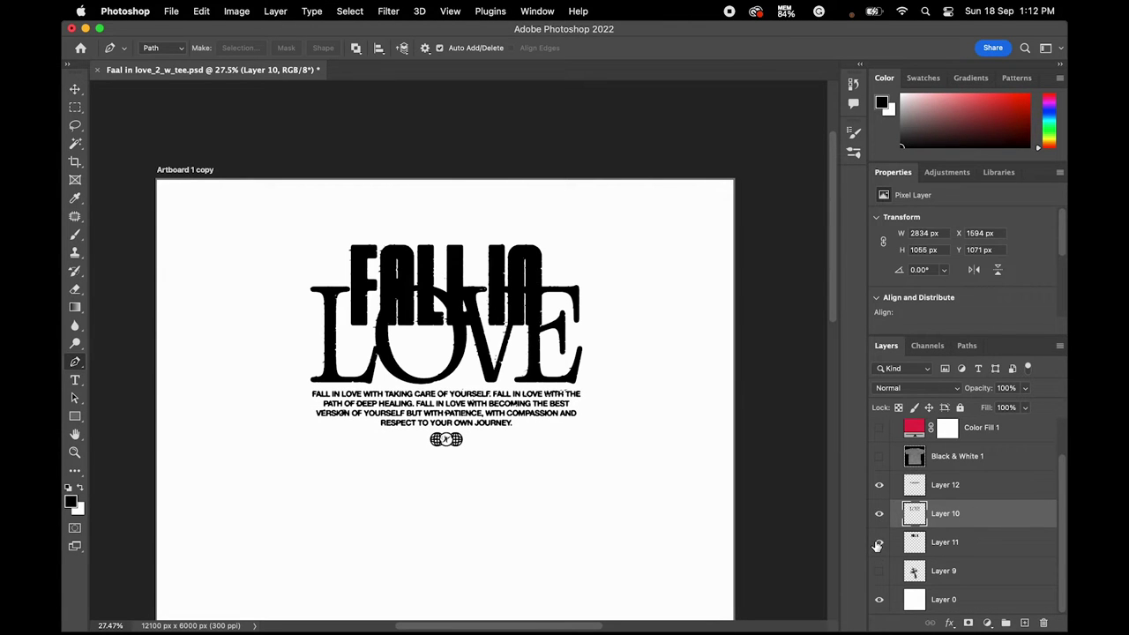
left_click(879, 573)
left_click(879, 572)
left_click(879, 572)
left_click(883, 543)
left_click(878, 512)
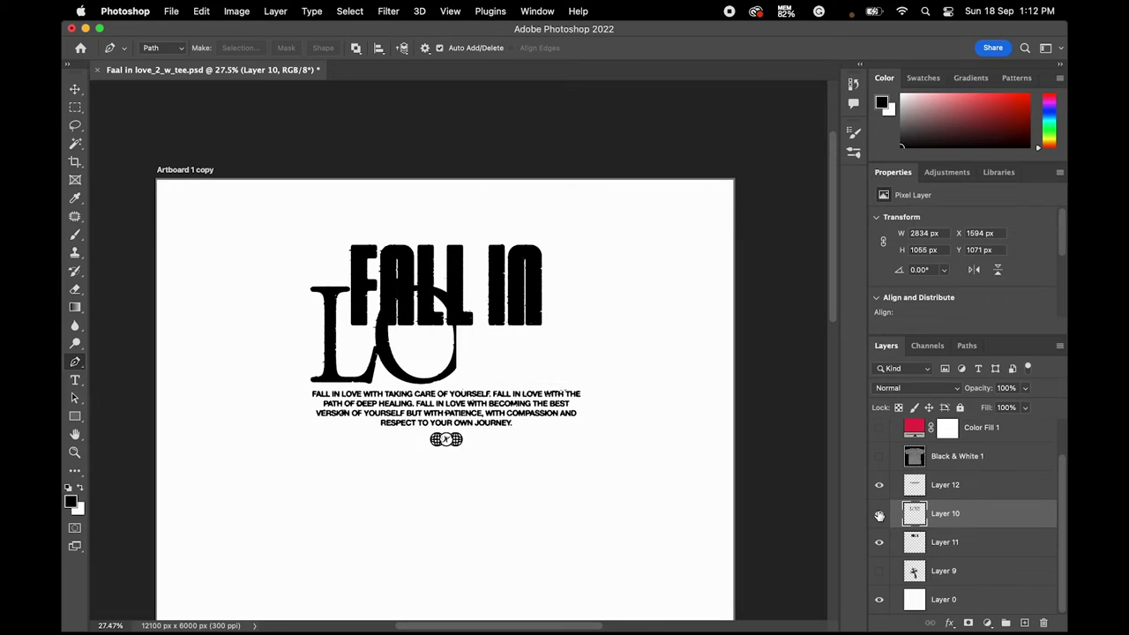
left_click(879, 485)
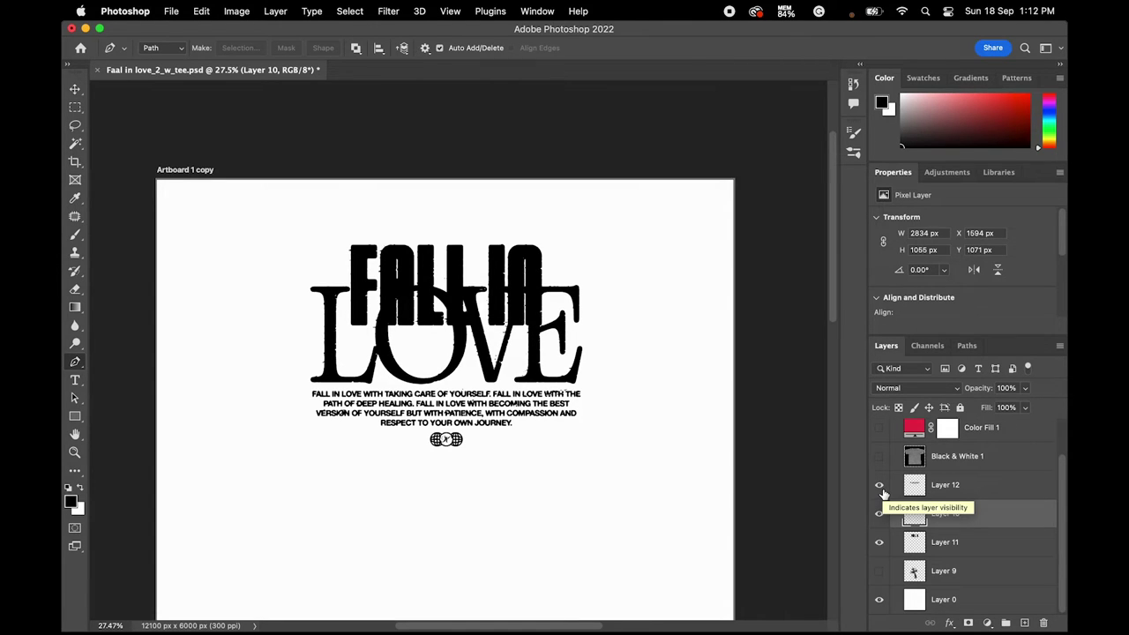
left_click(881, 514)
left_click(880, 514)
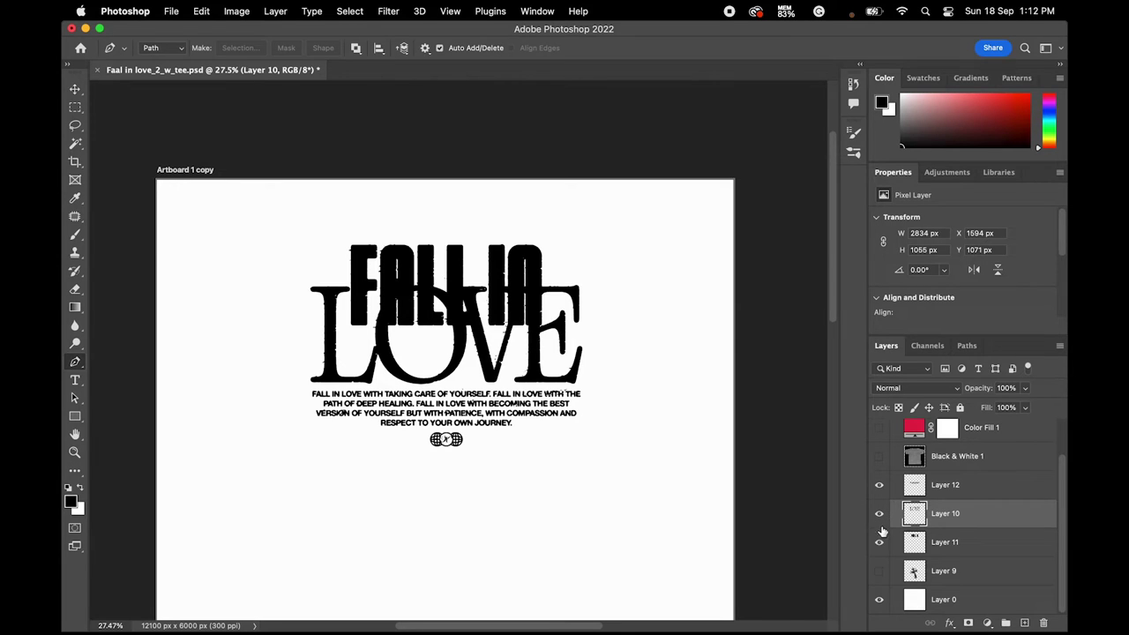
- Select the distressed FALL IN lettering and expand the selection twice with Select > Modify > Expand
left_click(953, 541)
left_click(344, 11)
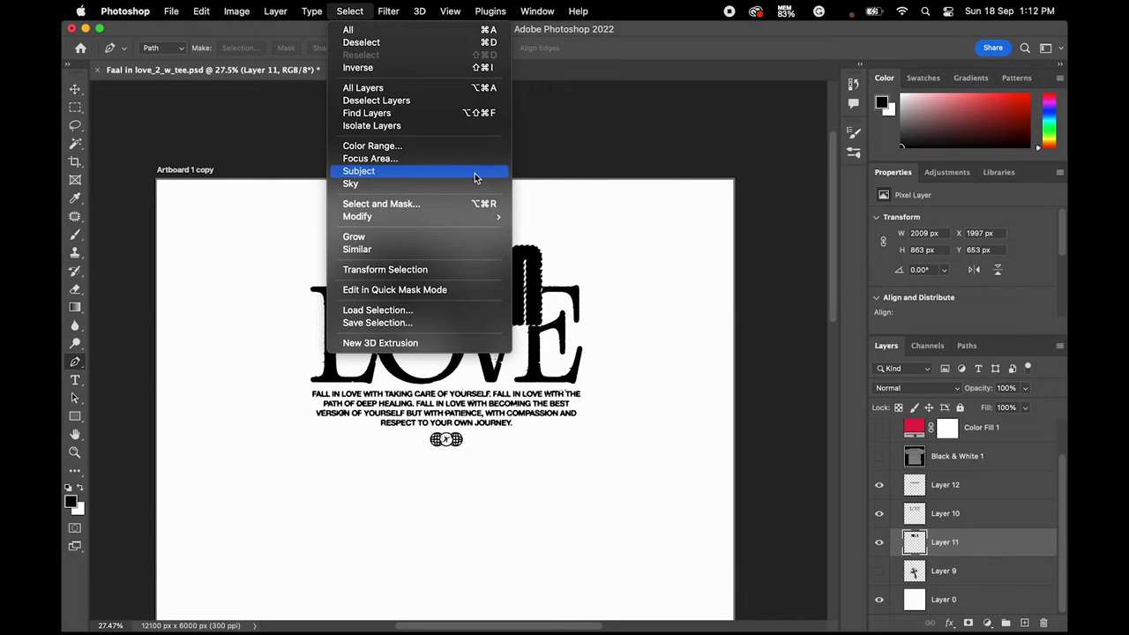
mouse_move(357, 216)
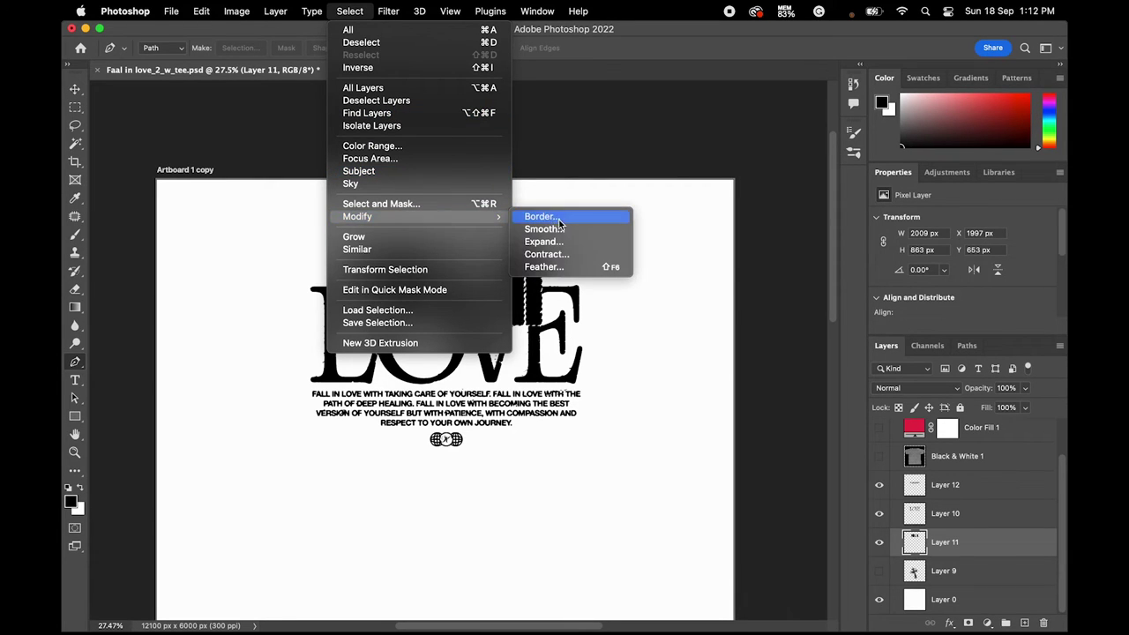
left_click(563, 241)
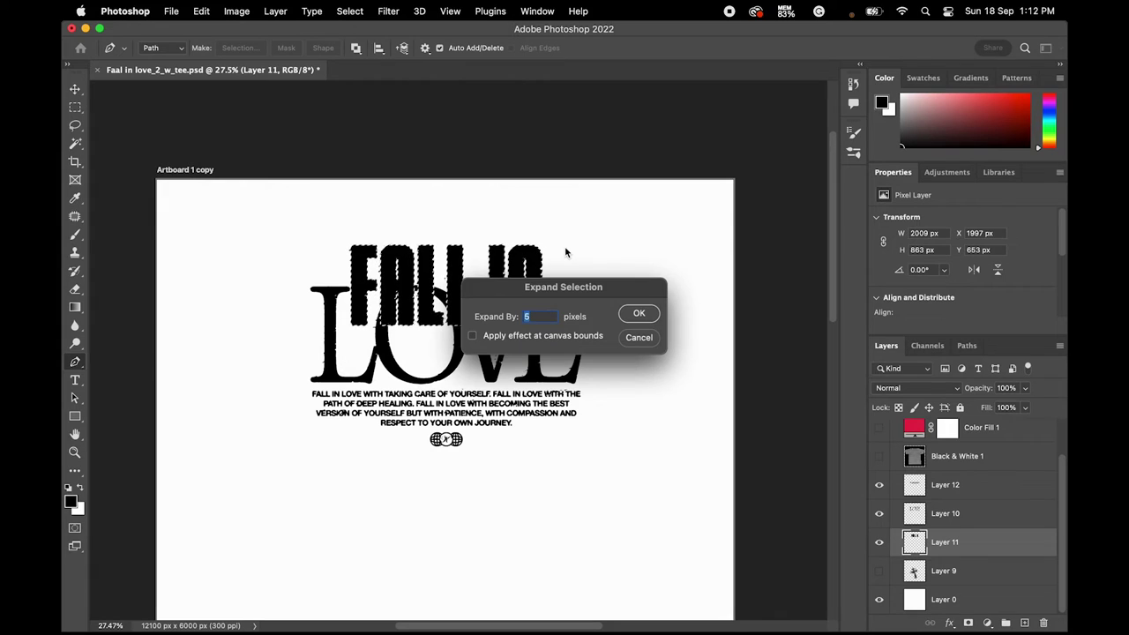
key("Return")
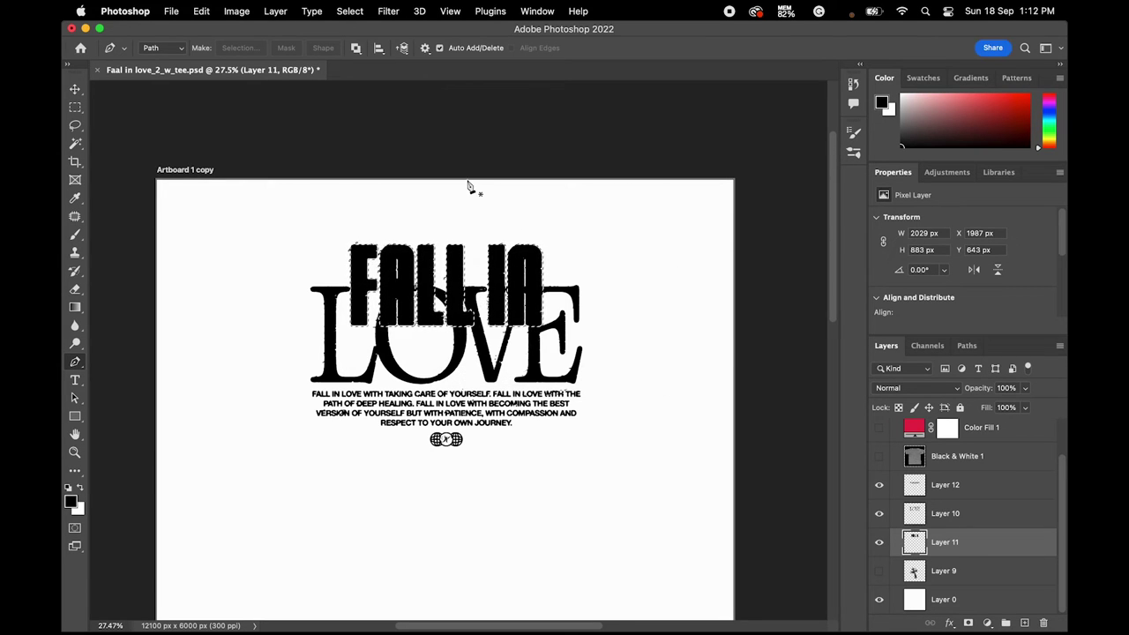
left_click(328, 11)
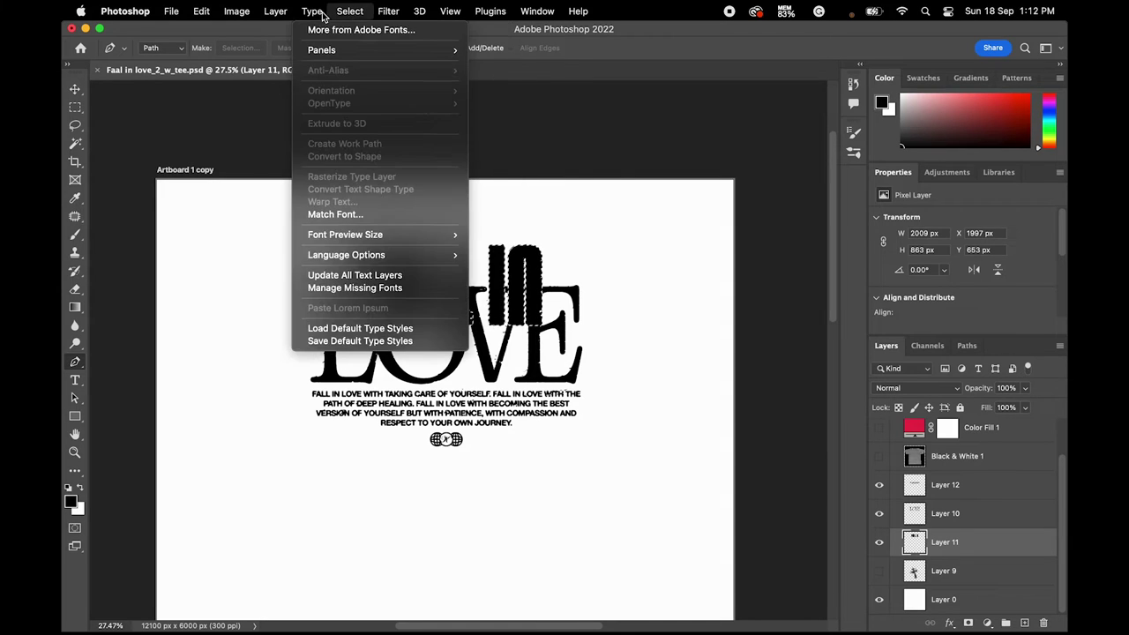
left_click(560, 238)
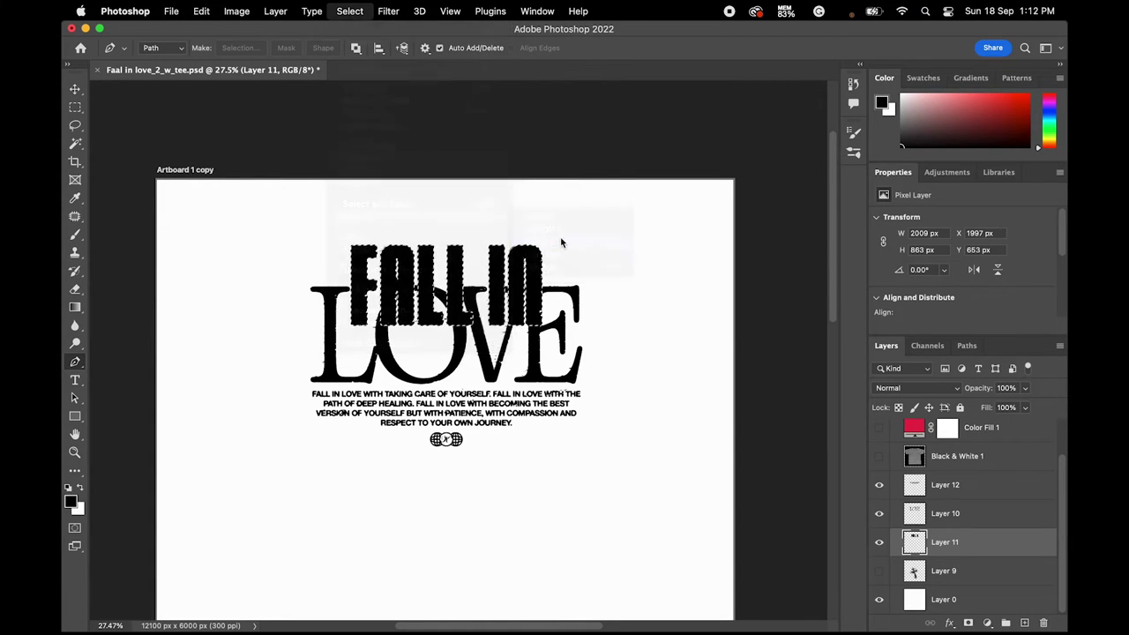
key("Return")
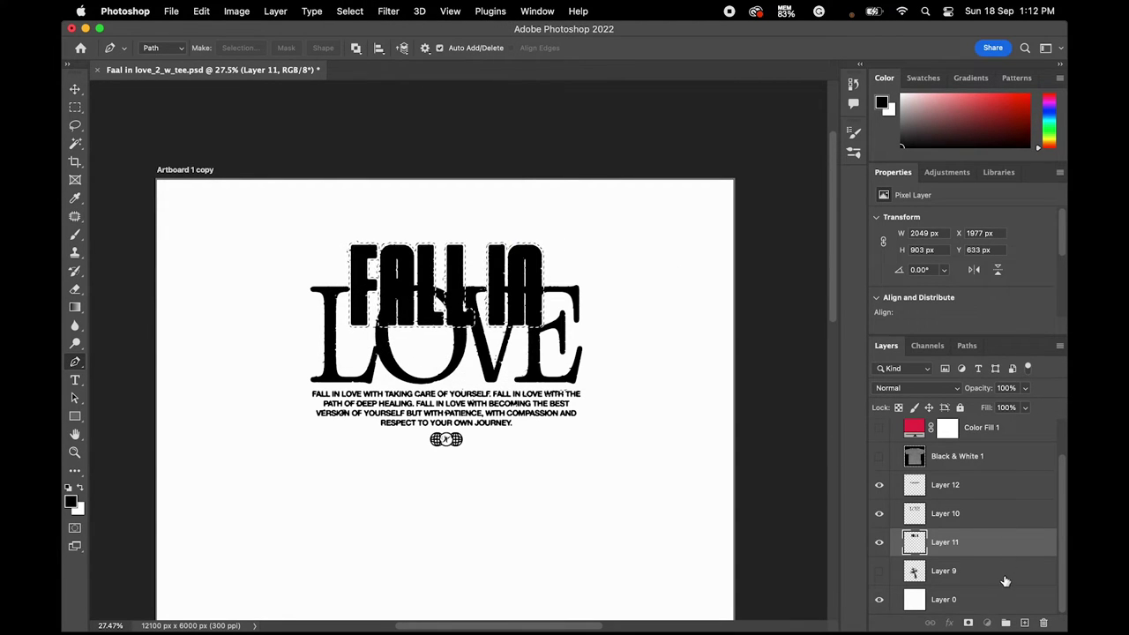
- Fill the expanded selection on new Layer 13 to form an outline, then deselect
left_click(1004, 580)
left_click(1023, 622)
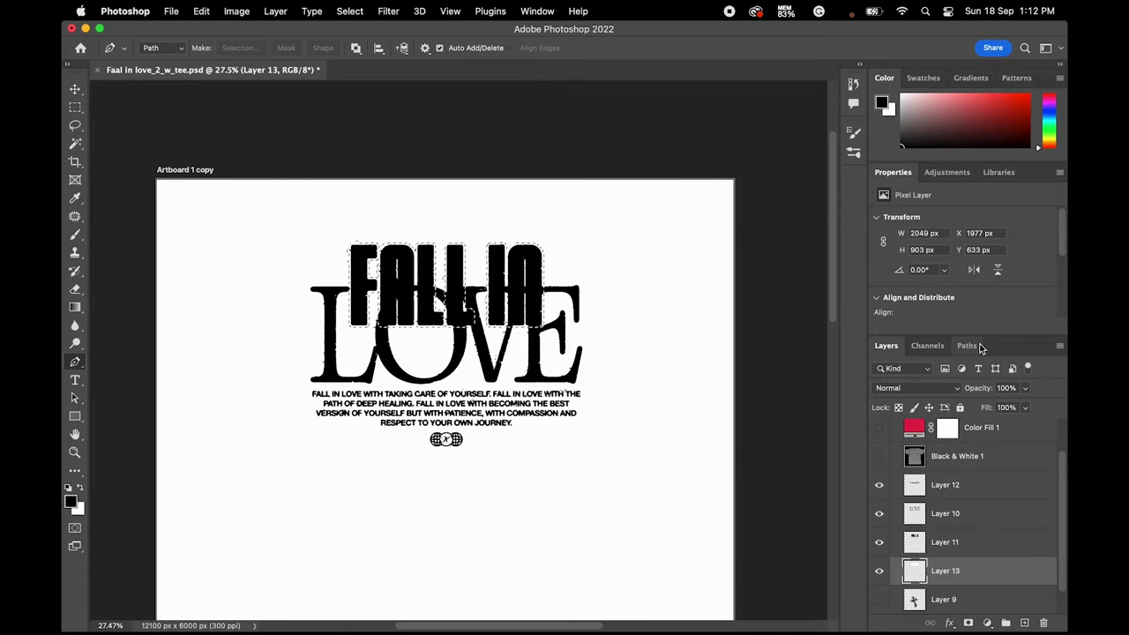
key("alt+BackSpace")
key("ctrl+d")
- Stack the outline under FALL IN and move both above the LOVE layer
key("ctrl+bracketright")
key("ctrl+bracketleft")
left_click(972, 549, "shift")
key("ctrl+bracketright")
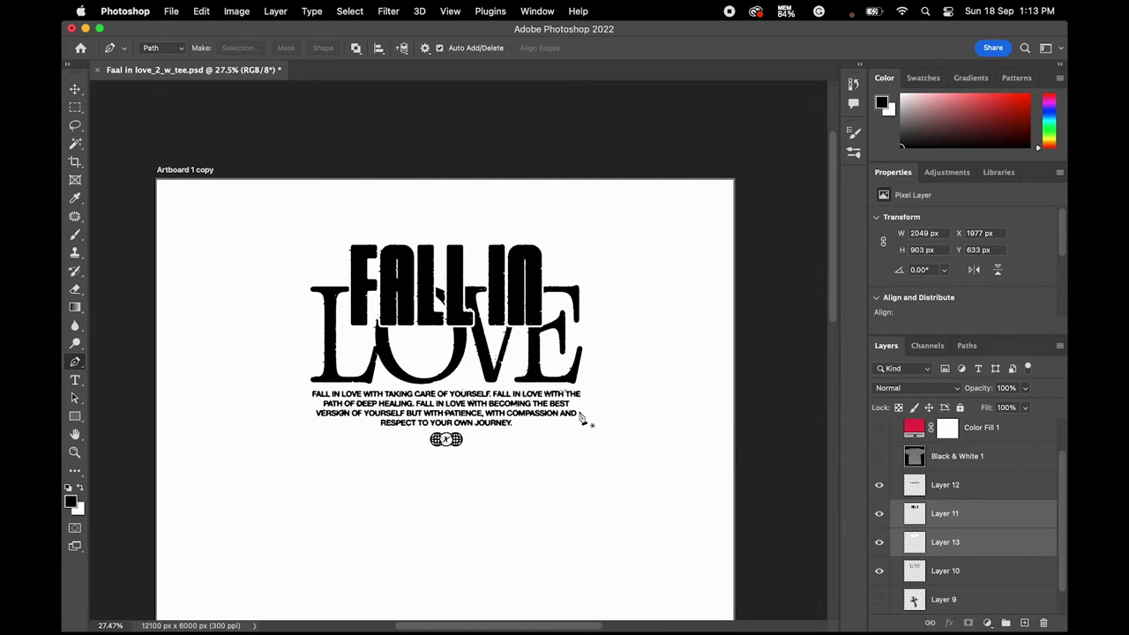
key("v")
scroll(506, 403, "down", 3)
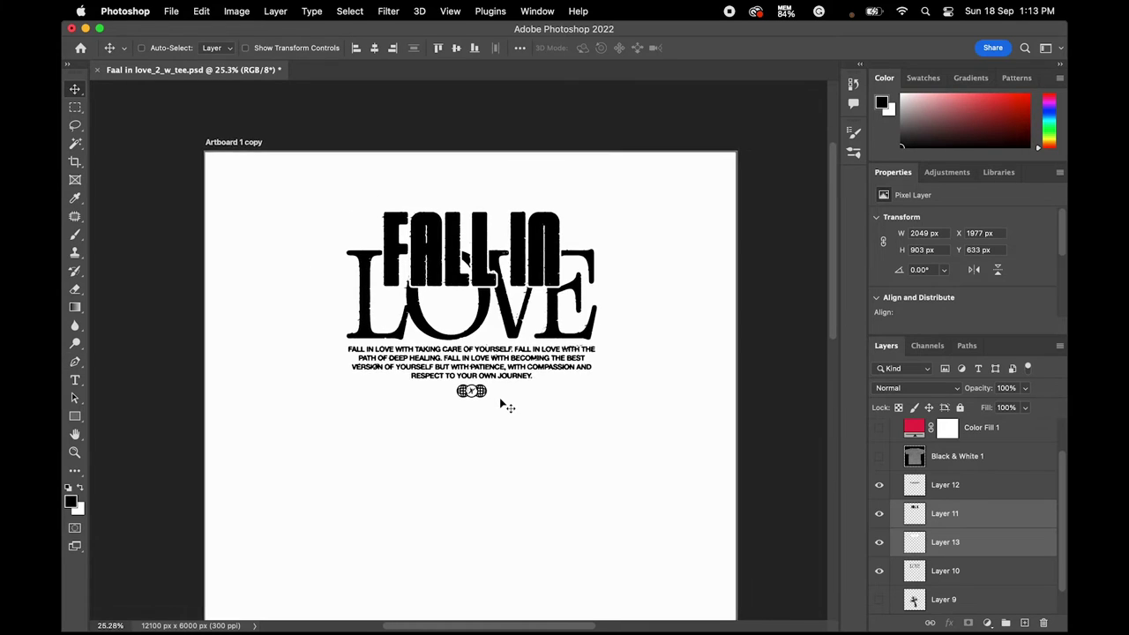
- Delete the leftover Layer 14 and make the cross graphic visible again
right_click(503, 403)
left_click(993, 496)
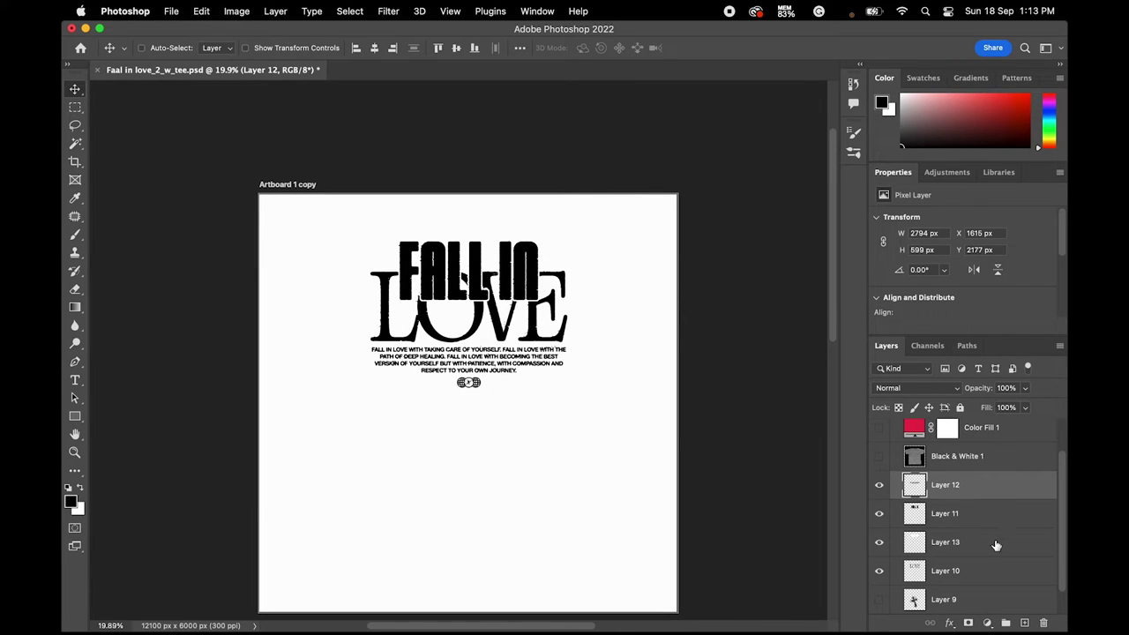
left_click(1023, 624)
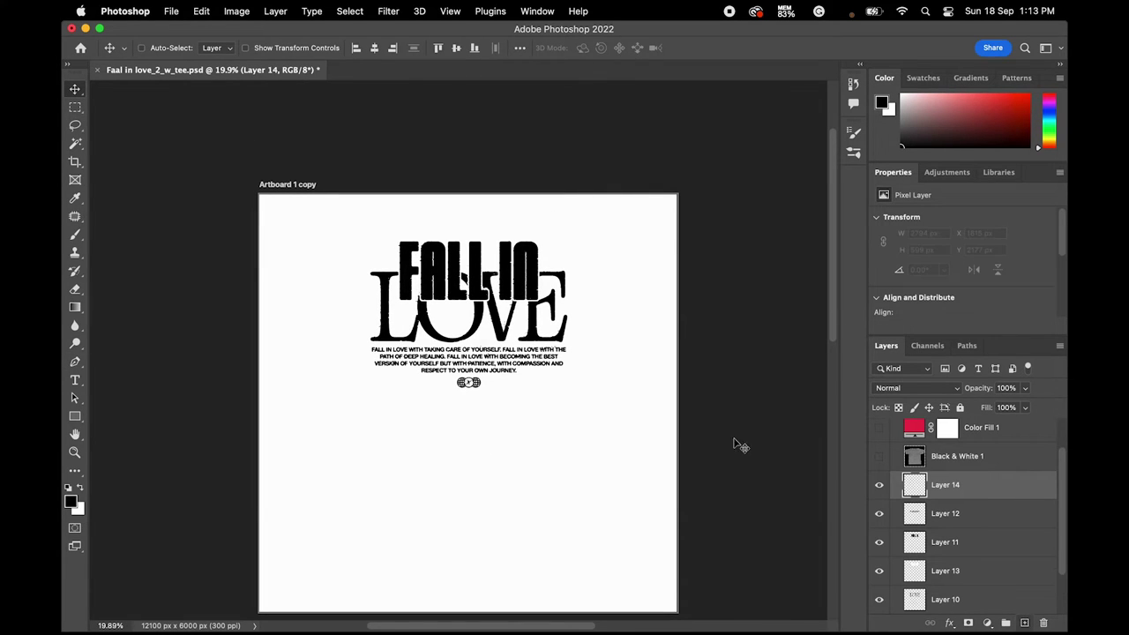
key("Delete")
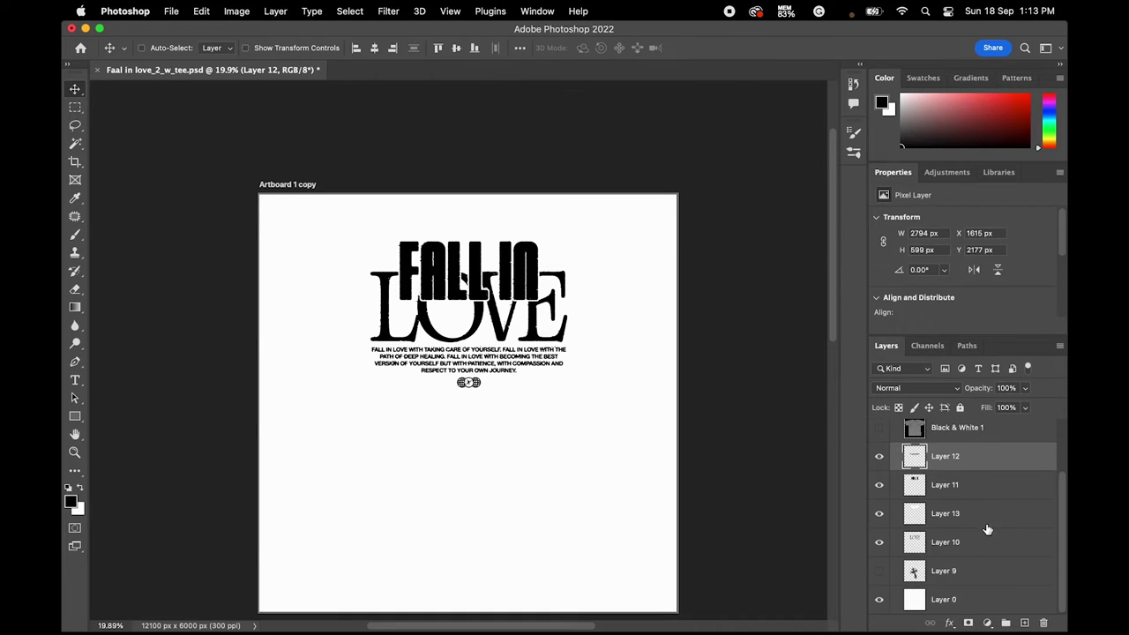
left_click(878, 572)
scroll(951, 492, "up", 1)
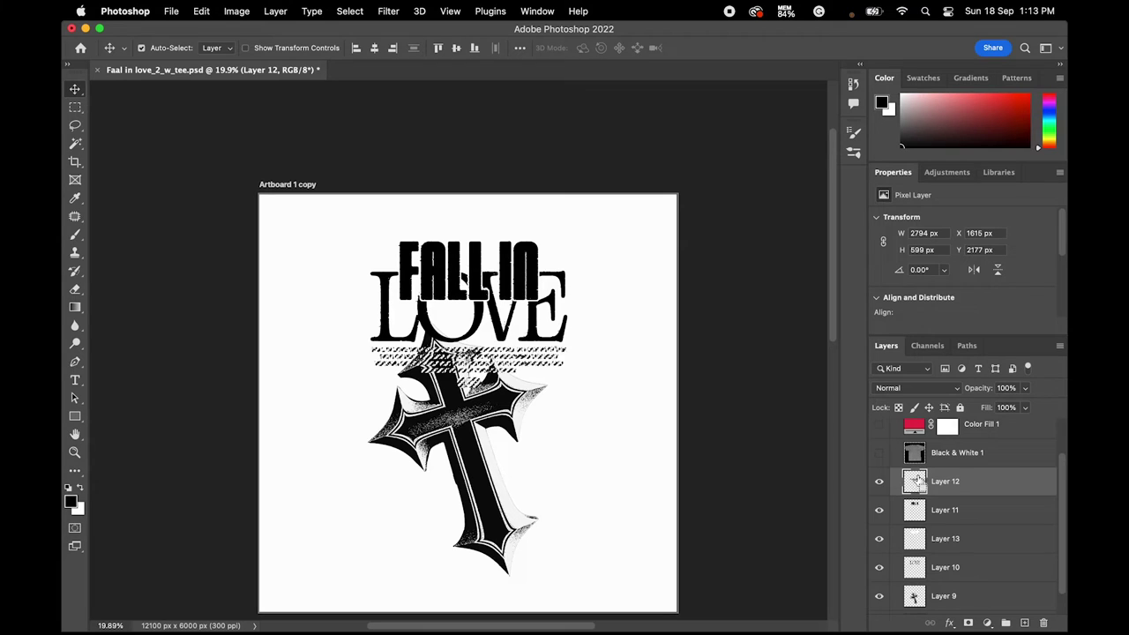
scroll(456, 345, "up", 3)
- Expand the text selection and place a new knockout layer beneath the paragraph lettering
left_click(349, 11)
mouse_move(357, 216)
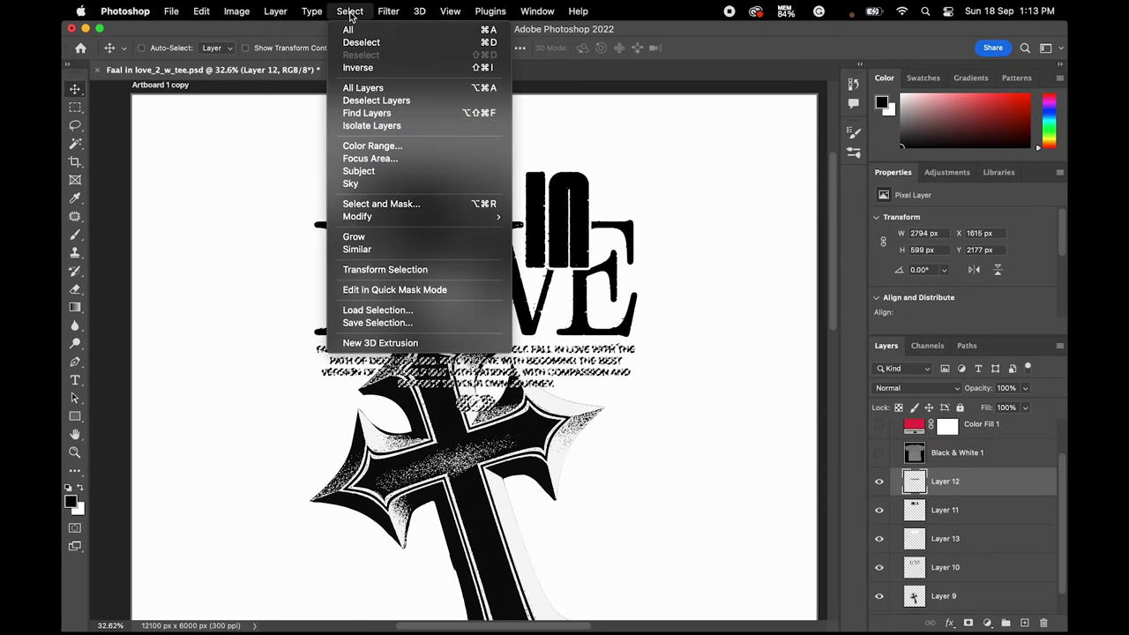
left_click(544, 241)
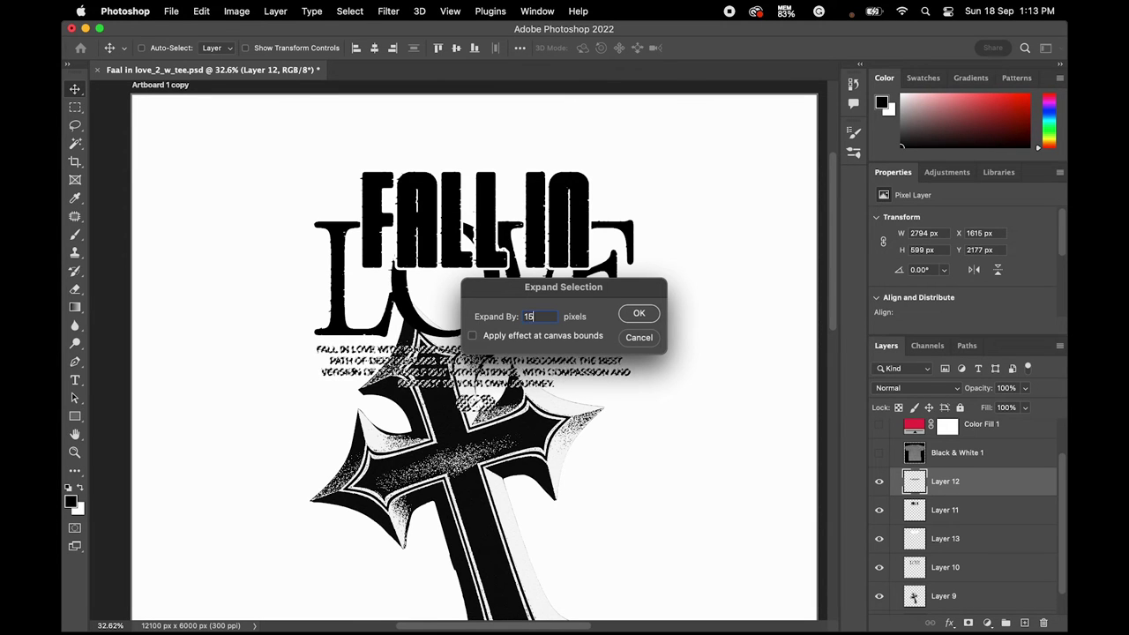
key("Return")
left_click(1024, 623)
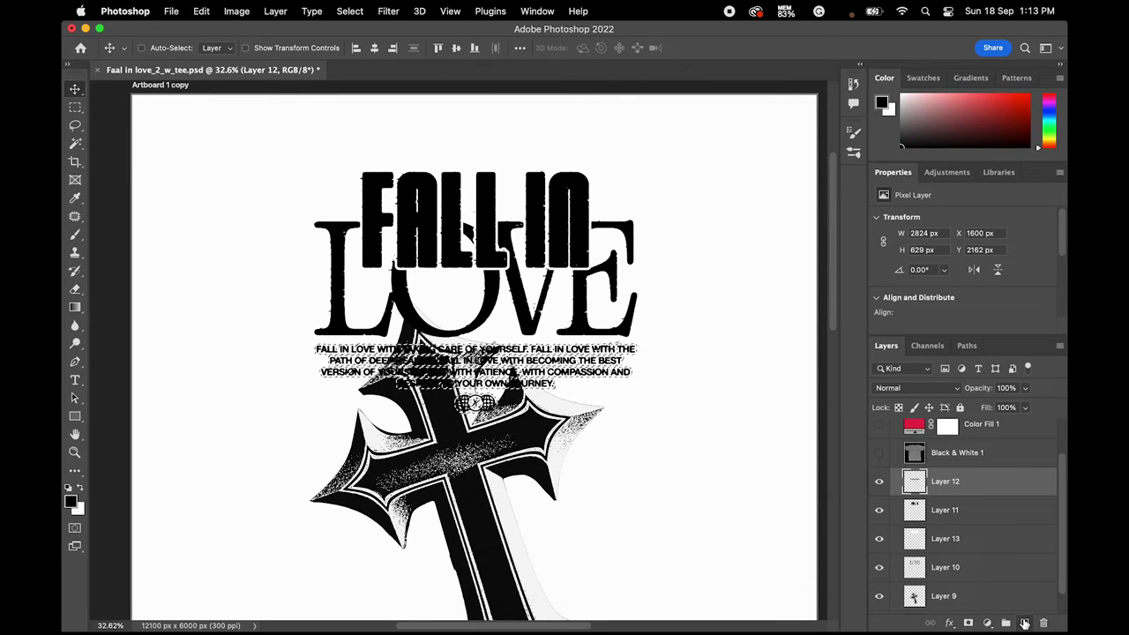
key("ctrl+bracketleft")
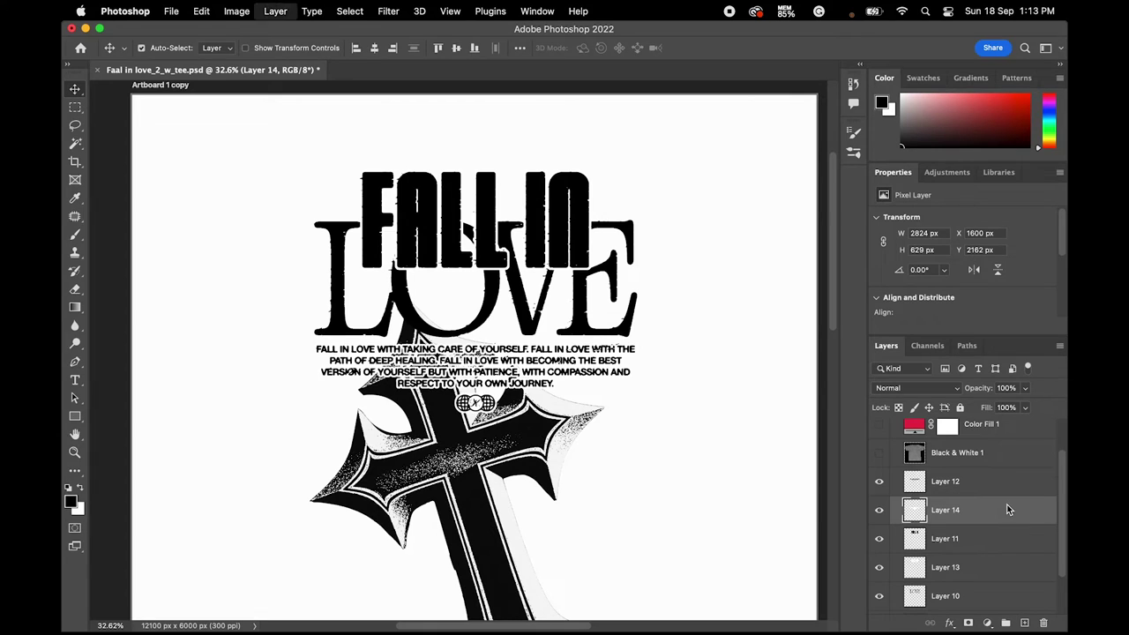
key("ctrl+minus")
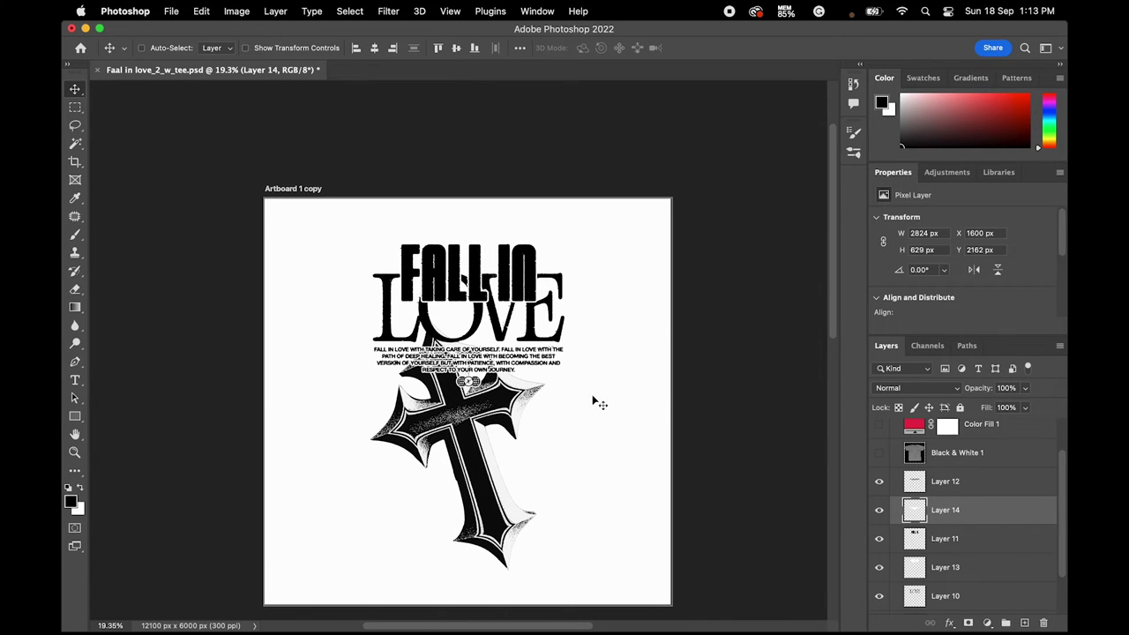
left_click(989, 487)
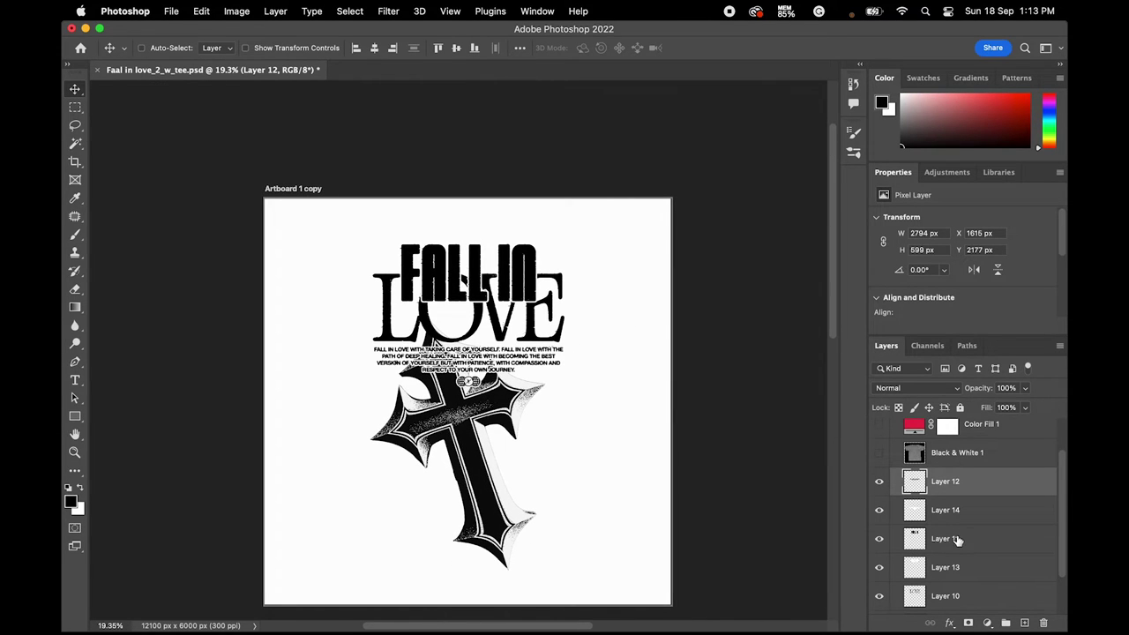
scroll(956, 540, "down", 3)
- Hide and re-show the cross to compare the design, leaving it visible
left_click(881, 578)
scroll(972, 540, "up", 1)
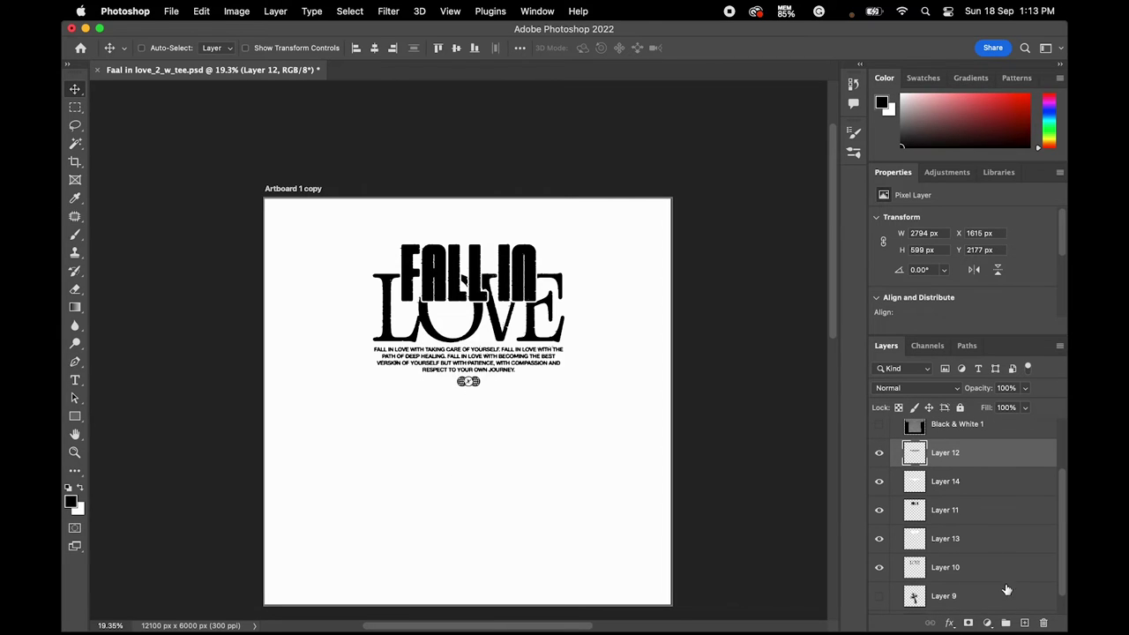
left_click(879, 598)
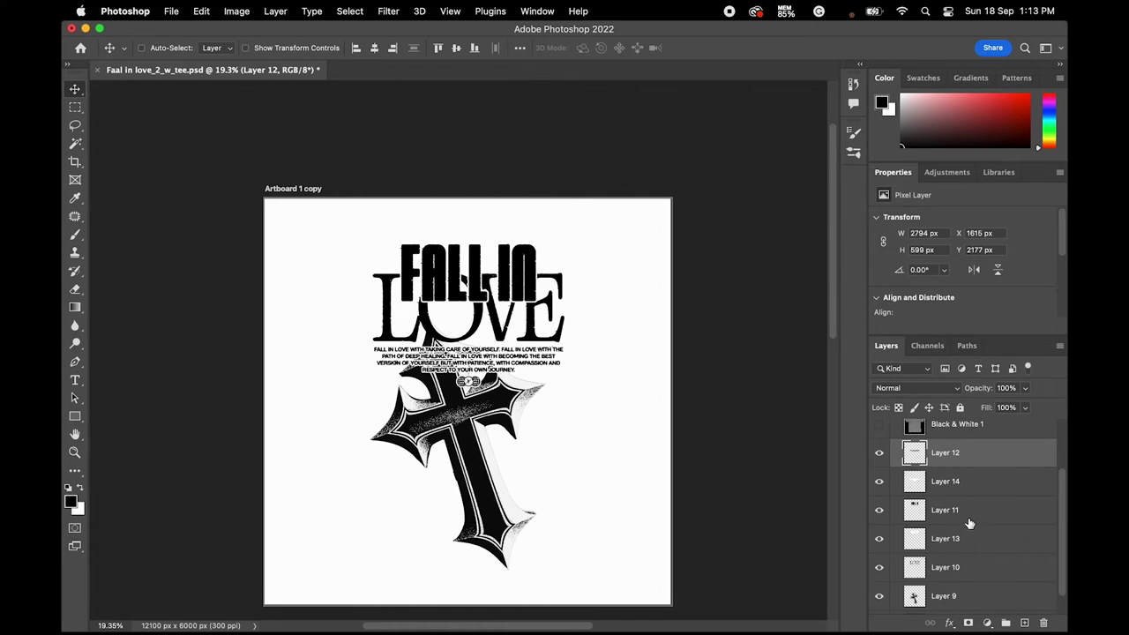
scroll(976, 553, "down", 1)
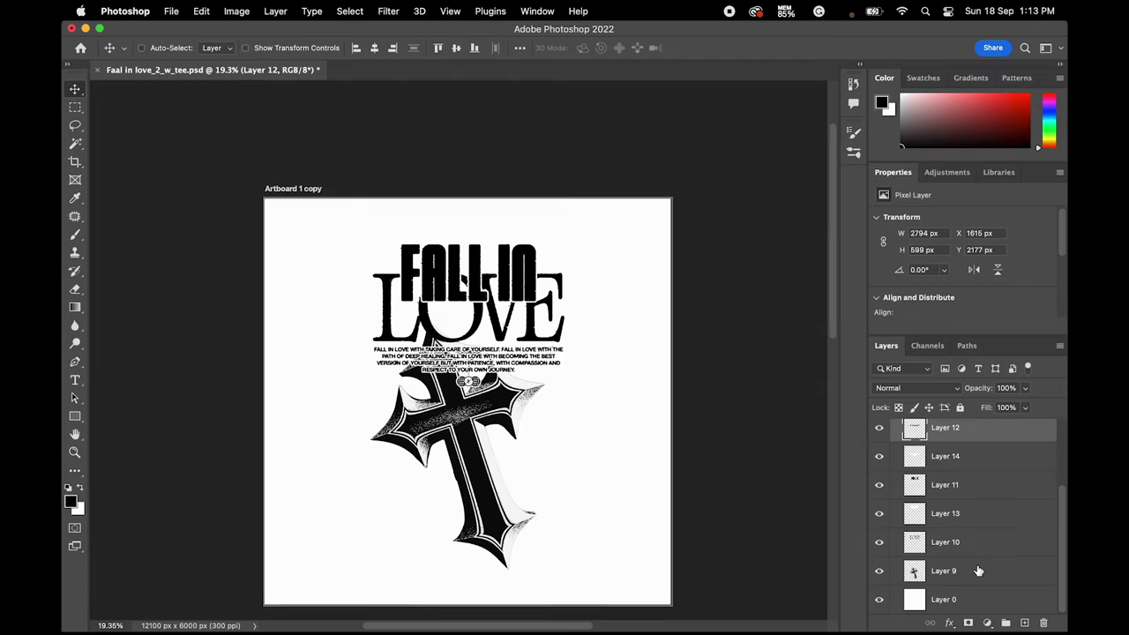
- Group the design layers into Group 6, move it above the mockup, and show the grey tee
left_click(977, 570, "shift")
key("ctrl+g")
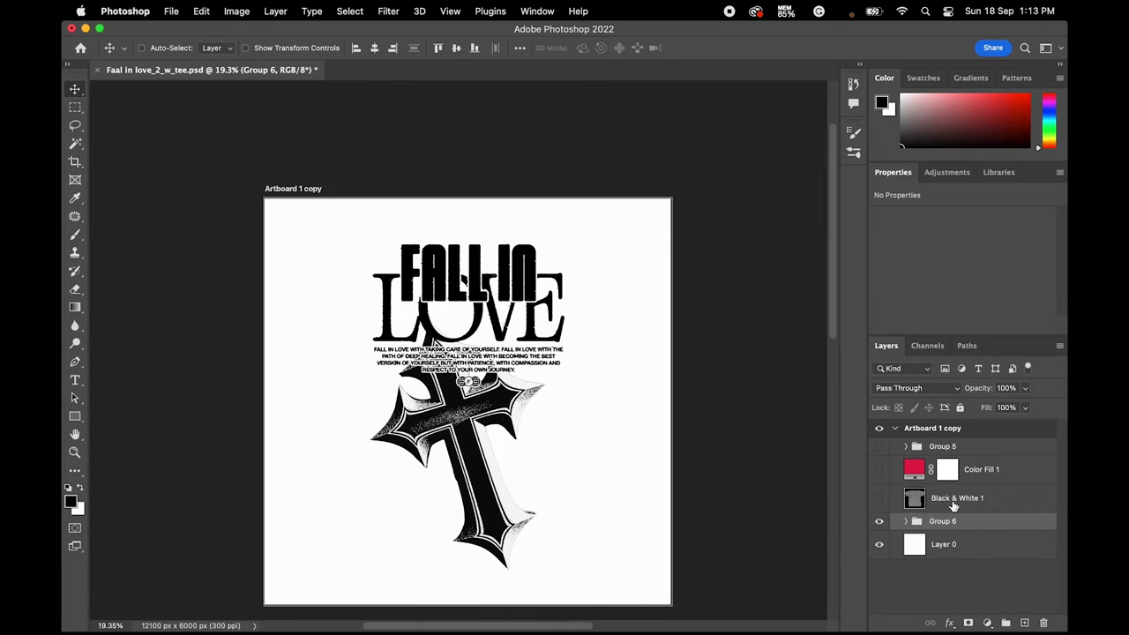
left_click_drag(962, 523, 954, 465)
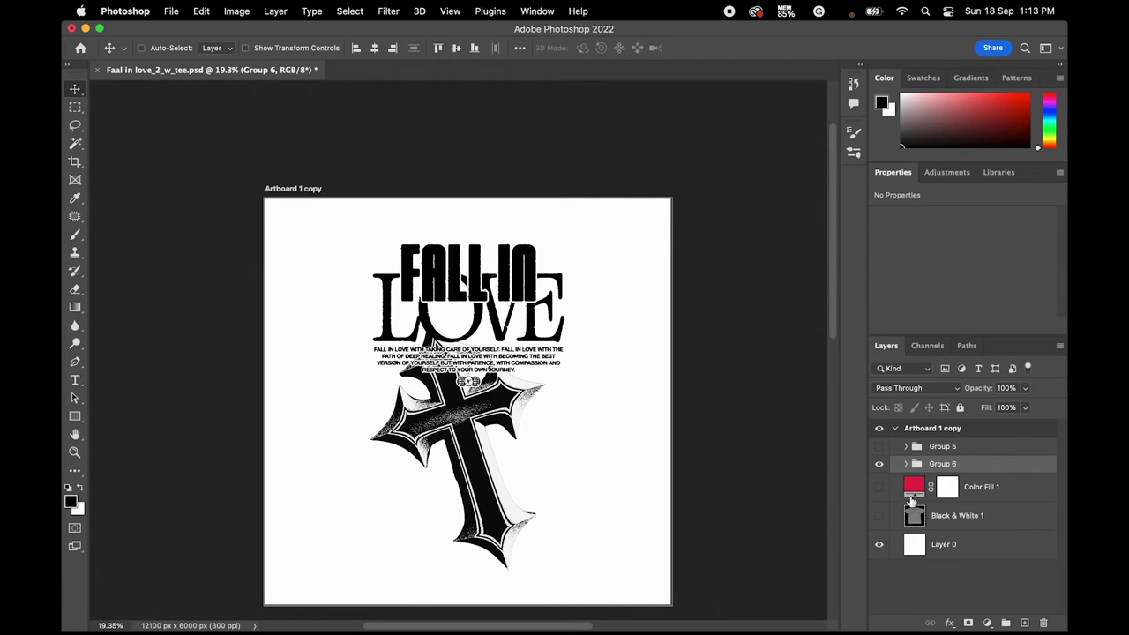
left_click(878, 517)
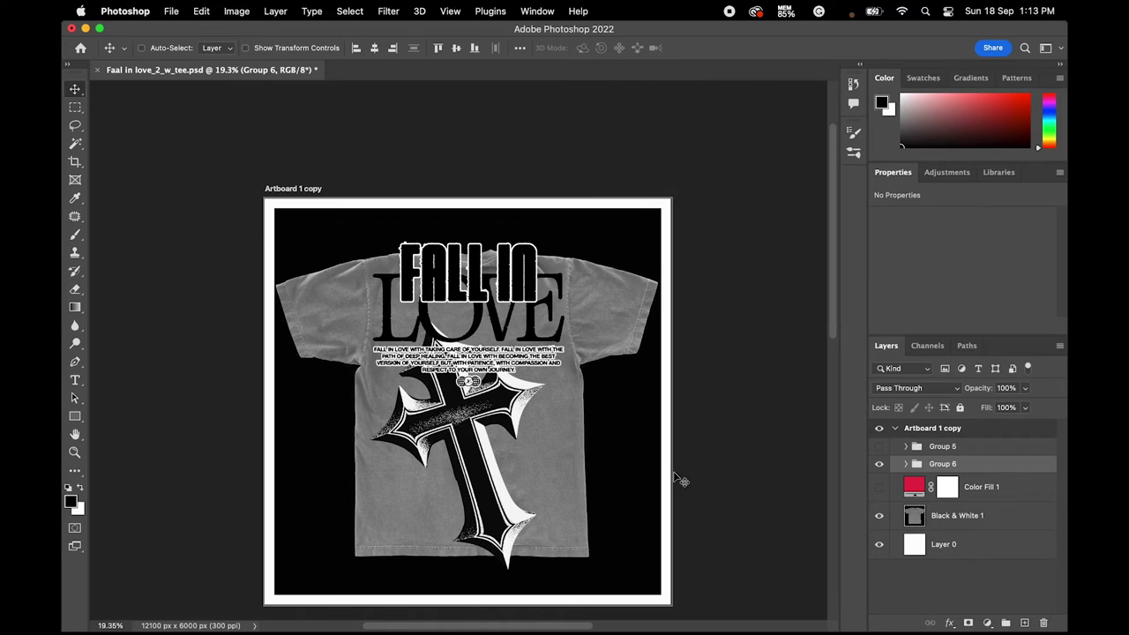
key("ctrl+t")
- Scale Group 6 down and slightly longer to fit the shirt back, then apply it
left_click_drag(562, 237, 538, 284)
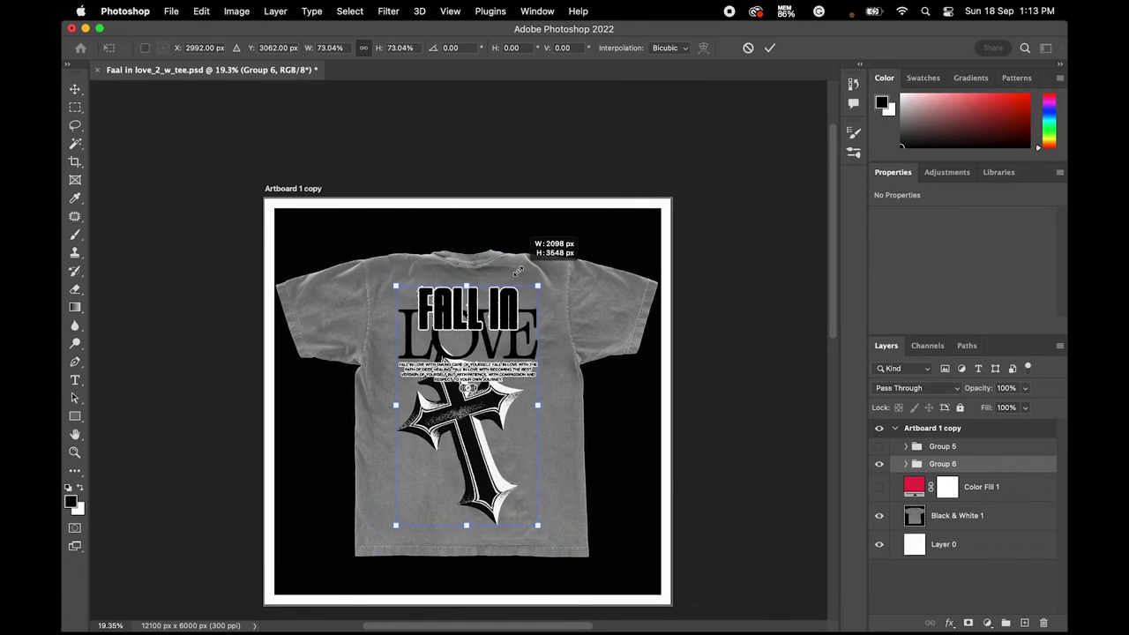
left_click_drag(465, 527, 465, 536)
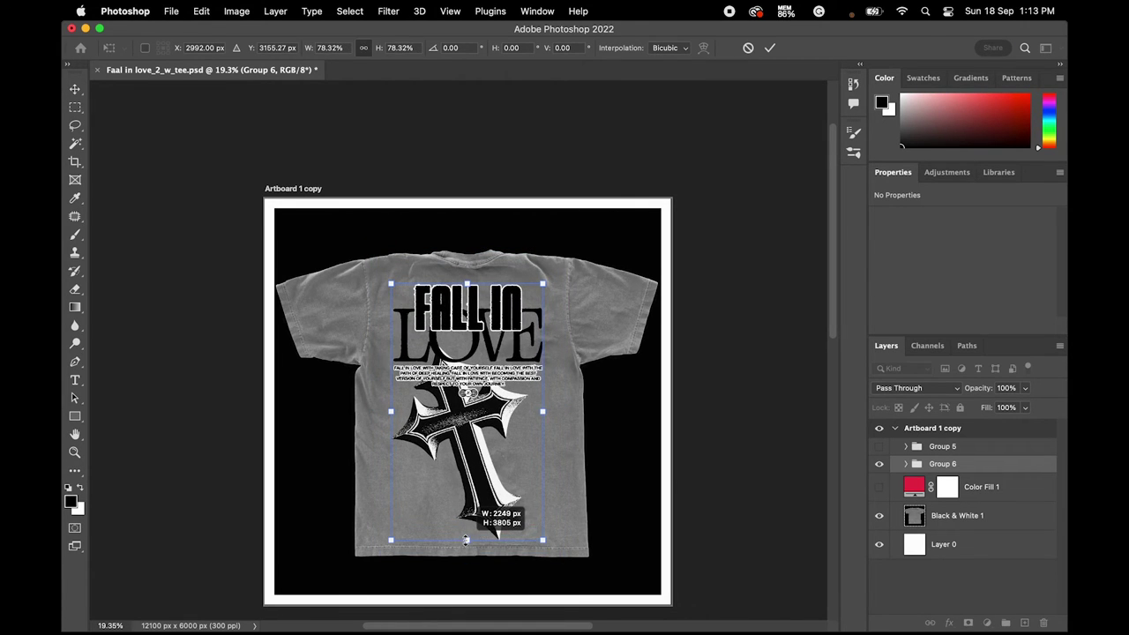
key("Return")
scroll(503, 448, "up", 2)
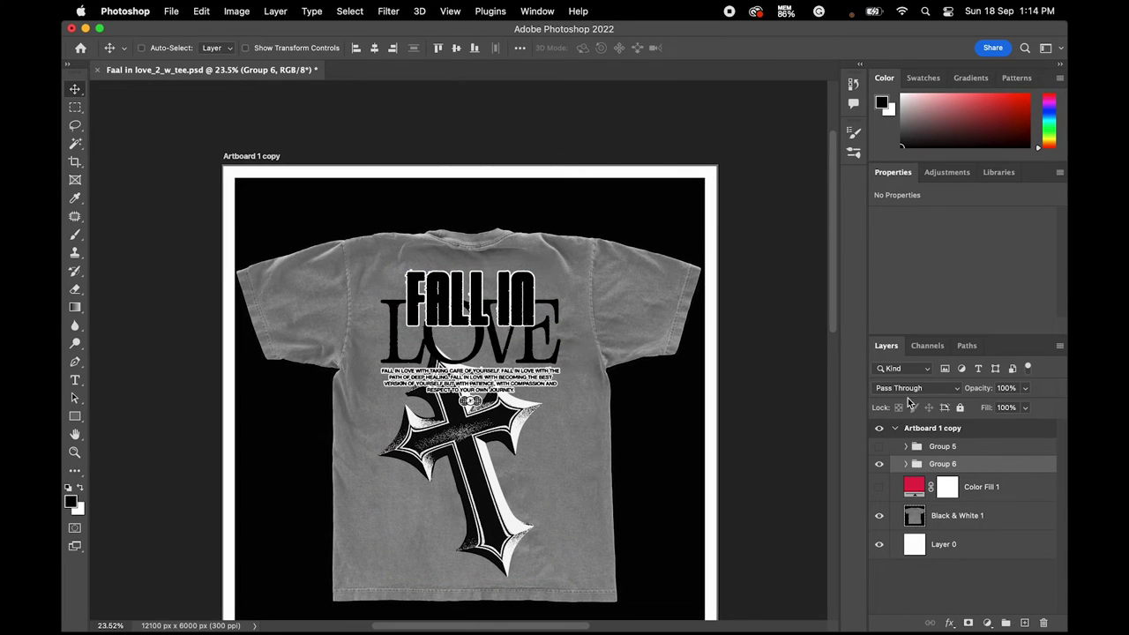
- Set the design group's blend mode to Multiply
left_click(910, 392)
left_click(914, 459)
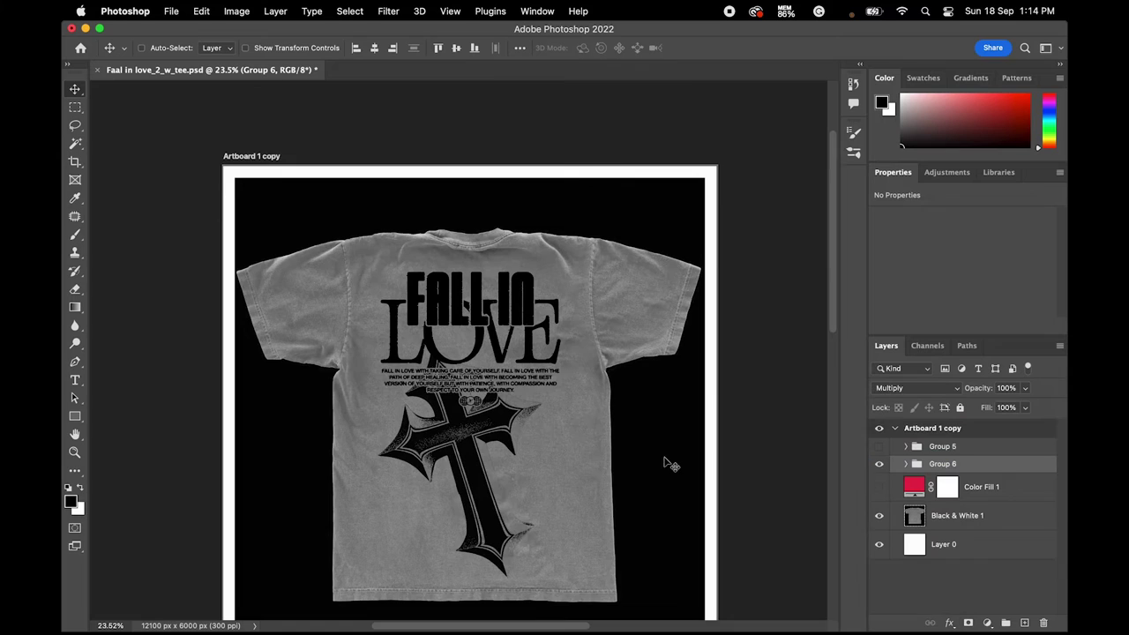
scroll(617, 428, "up", 2)
- Invert Layer 0 to black and preview the mockup in full screen
left_click(982, 547)
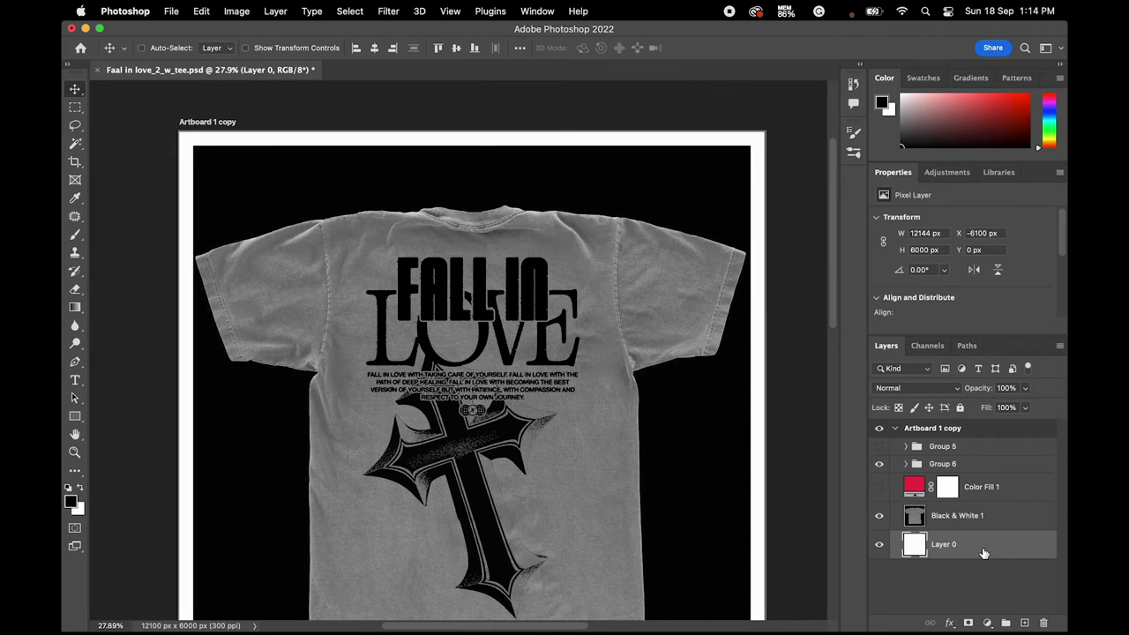
key("super+i")
scroll(679, 454, "down", 2)
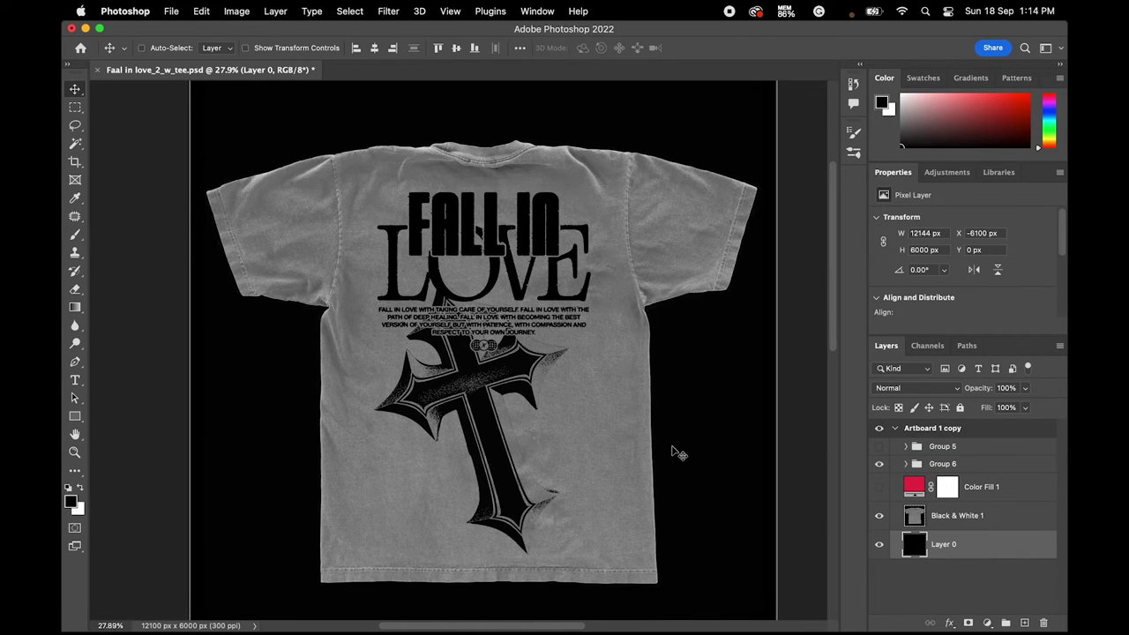
key("f")
scroll(612, 378, "up", 1)
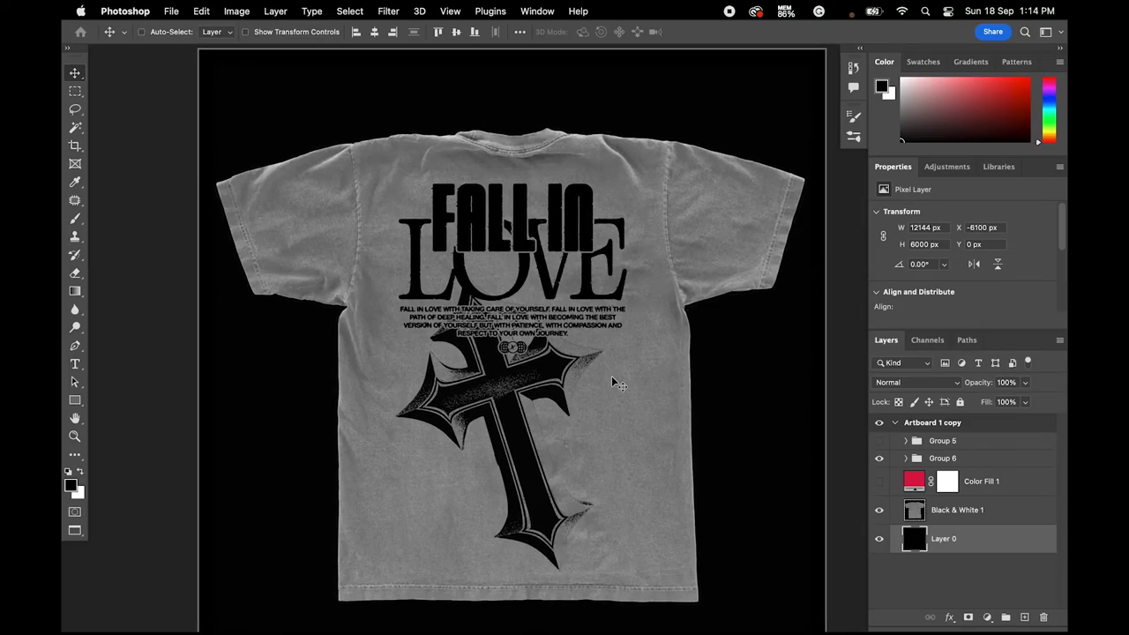
scroll(611, 376, "up", 2)
scroll(609, 374, "up", 3)
scroll(518, 256, "up", 2)
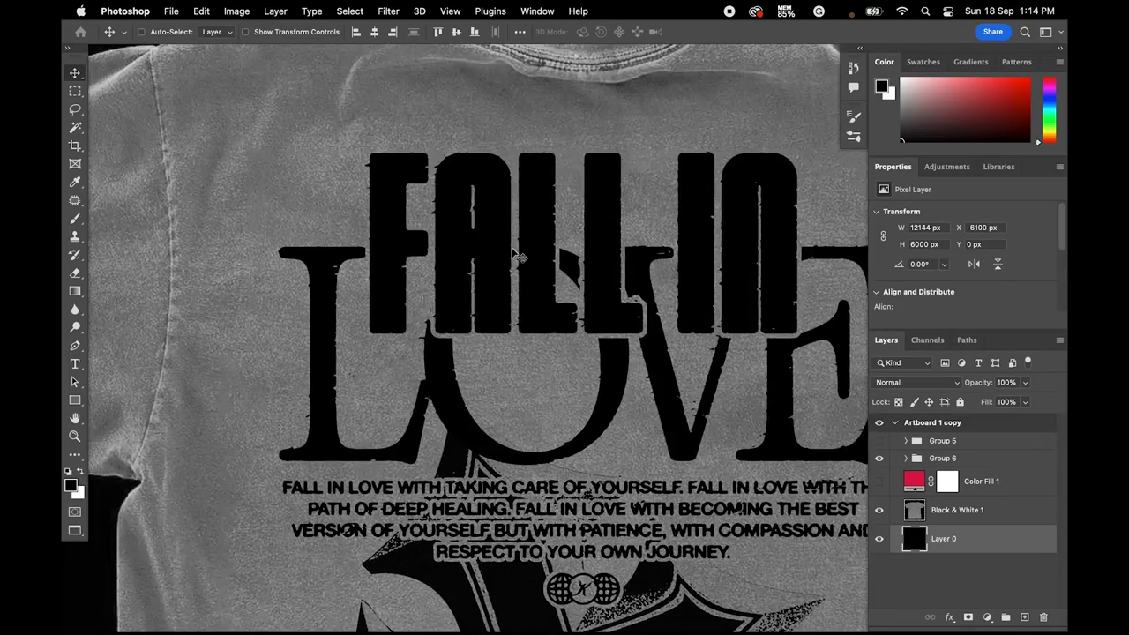
scroll(518, 256, "down", 2)
scroll(517, 256, "down", 4)
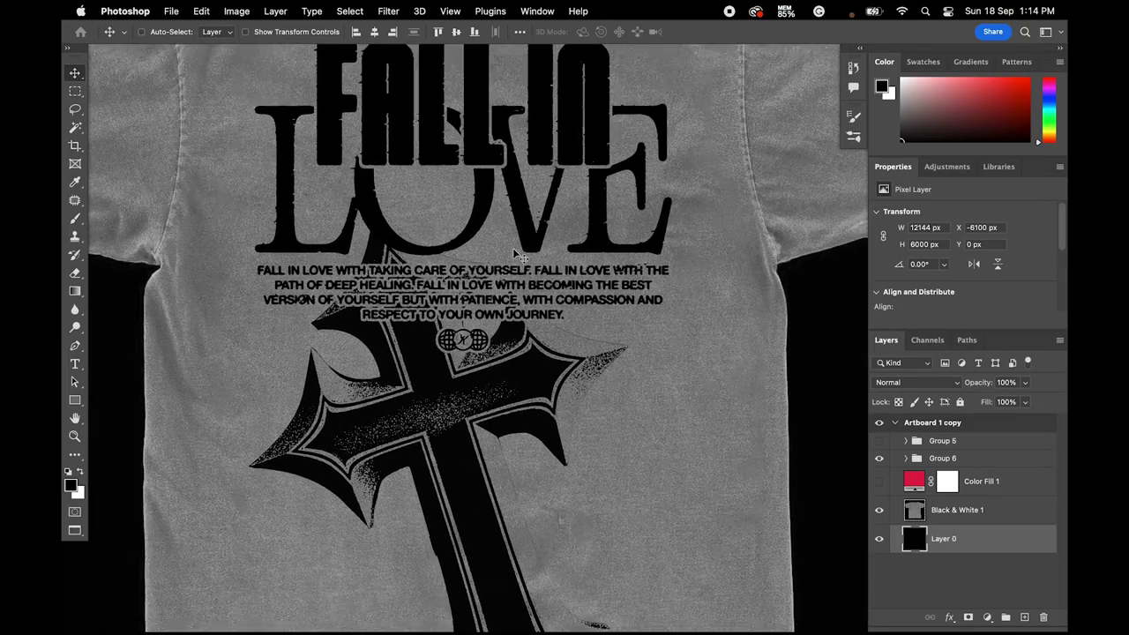
scroll(521, 255, "down", 1)
scroll(520, 256, "down", 2)
scroll(521, 255, "down", 2)
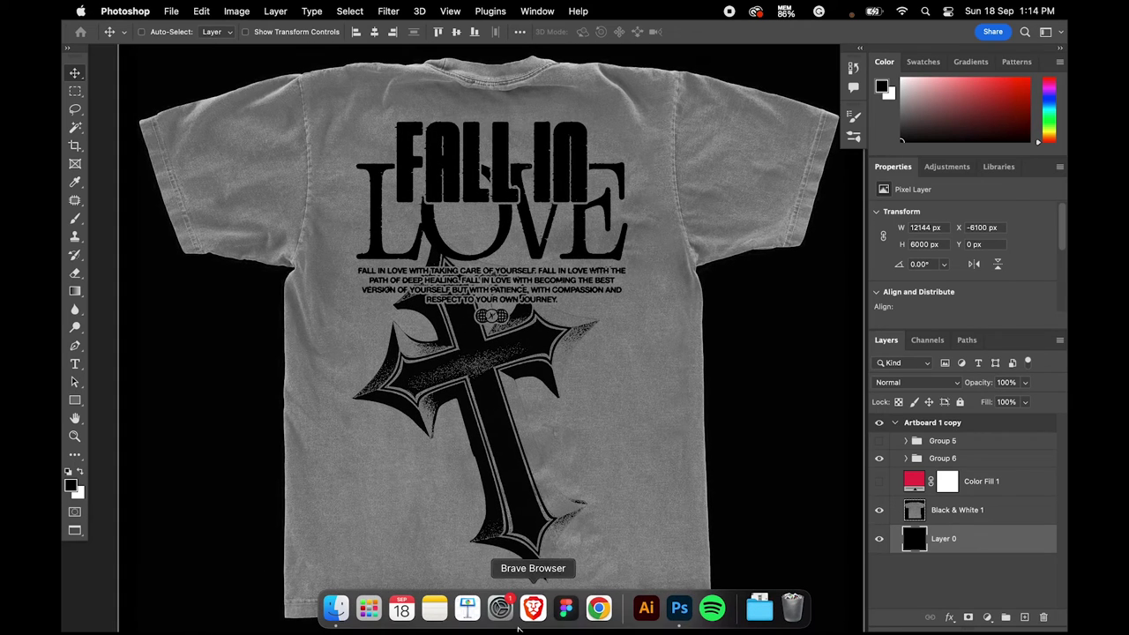
- Hide the grey mockup, invert Layer 0 back to white, and launch Chrome as Person 1
left_click(879, 510)
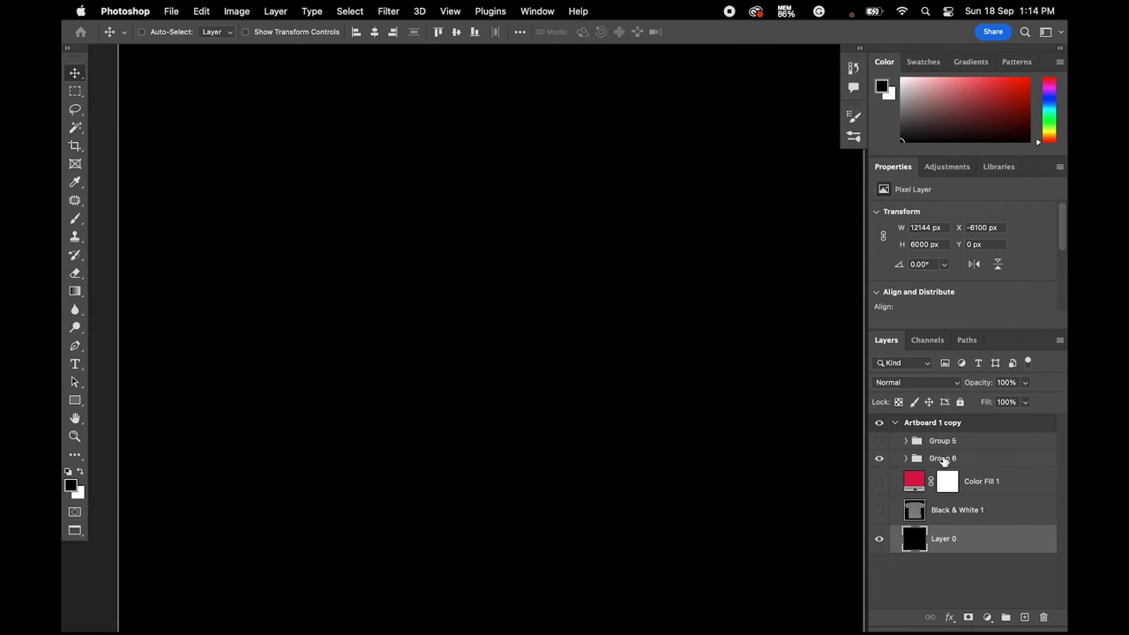
left_click(944, 460)
left_click(951, 536)
key("super+i")
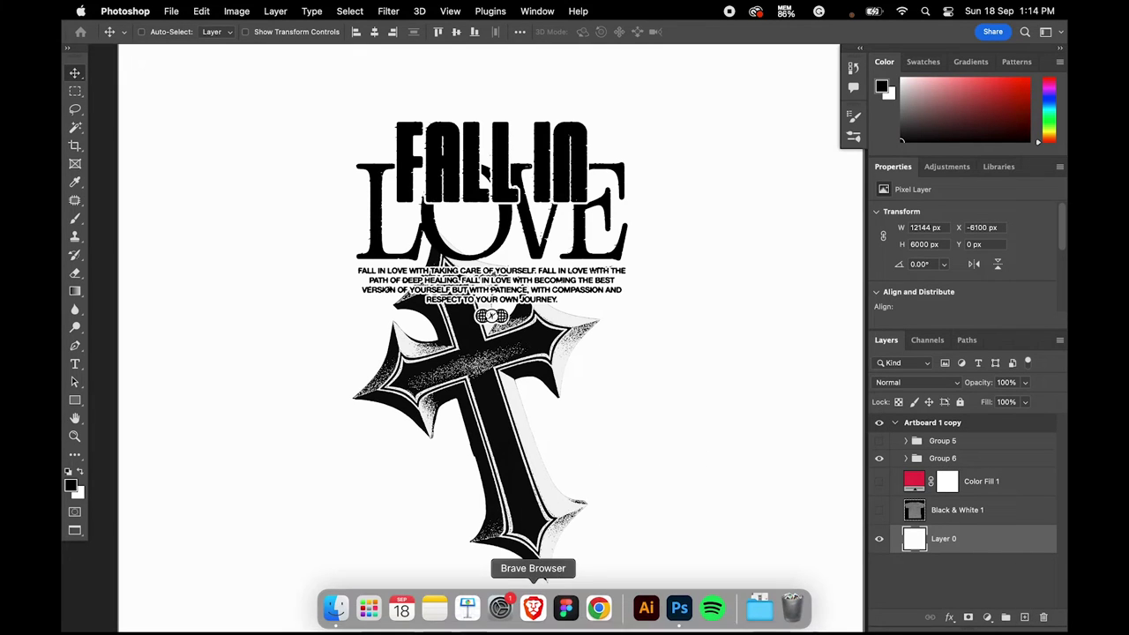
left_click(595, 621)
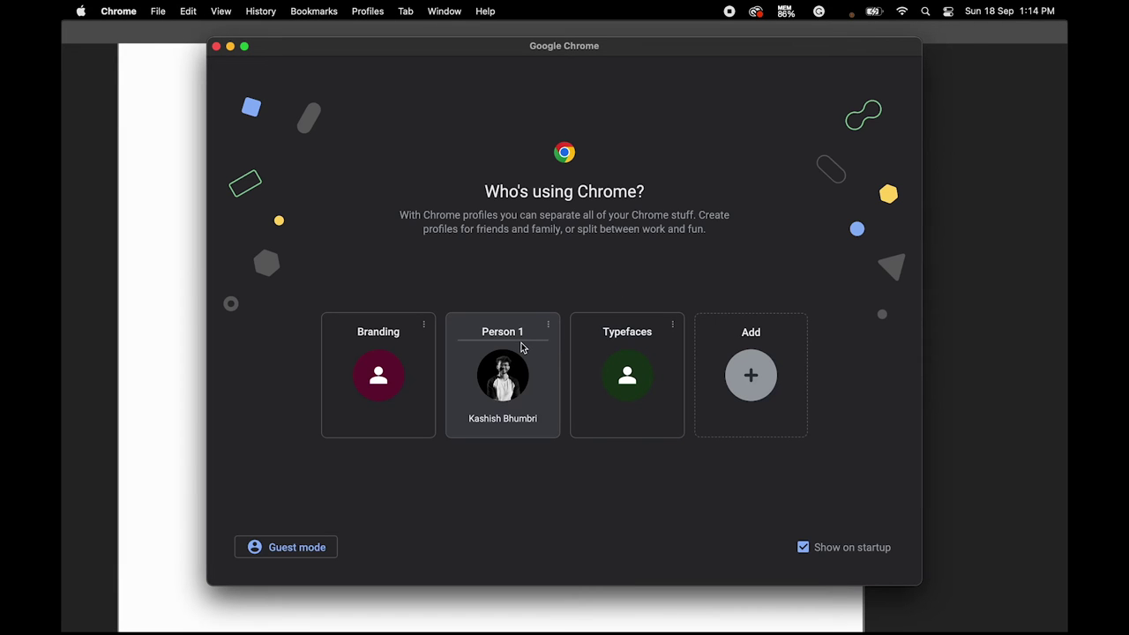
left_click(521, 348)
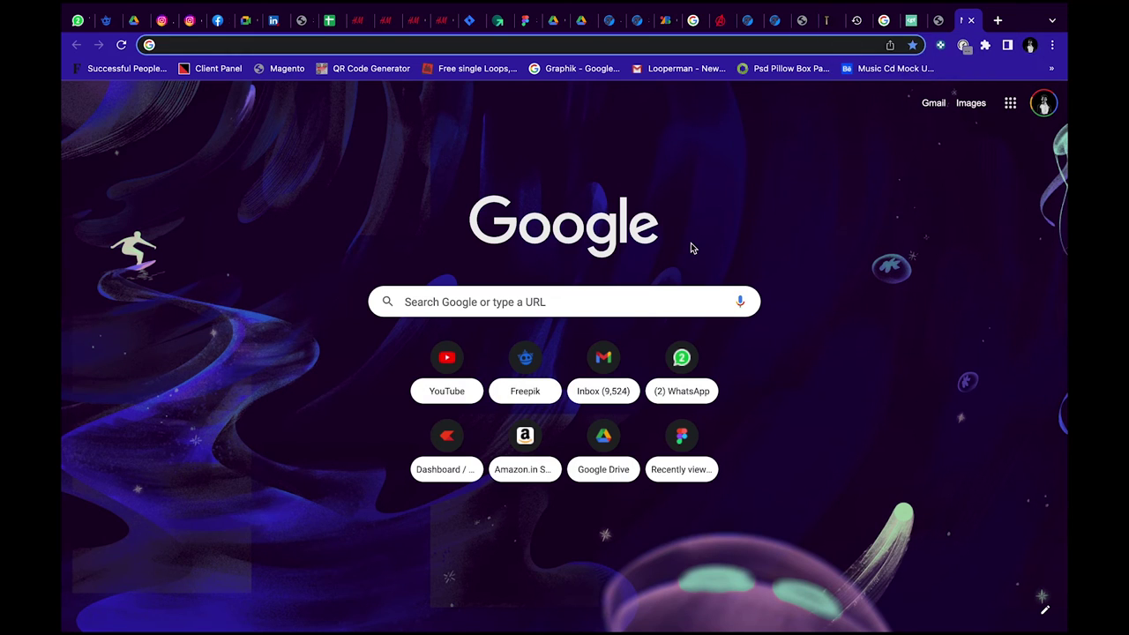
- Search Chrome for the texturelabs photocopy paper texture from the saved suggestions
type("text")
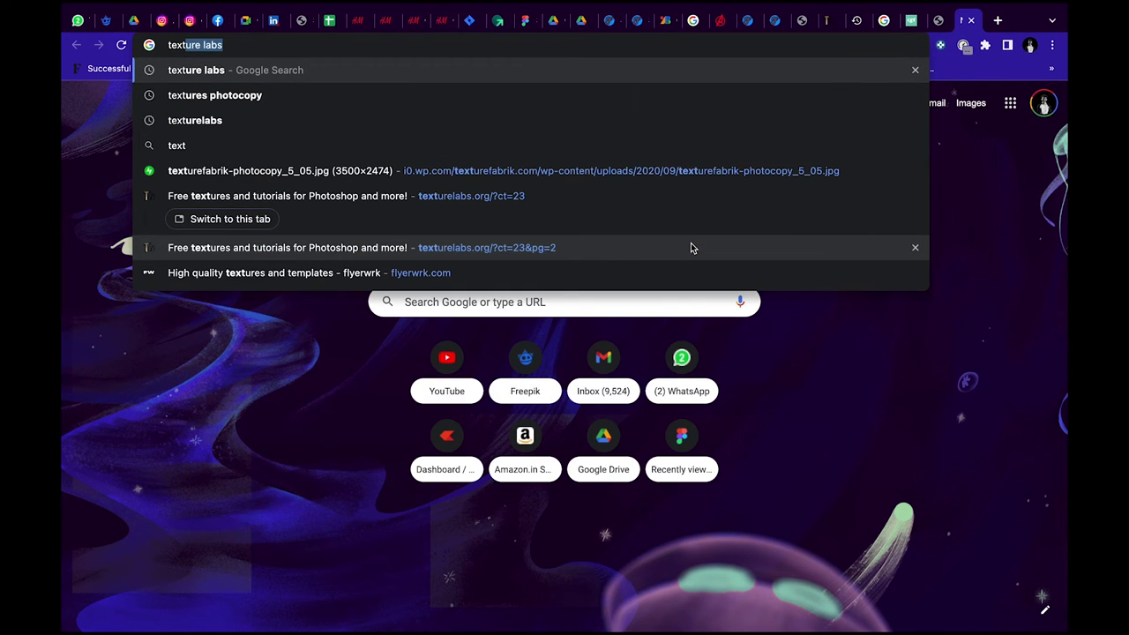
key("Down")
key("Down")
key("Down")
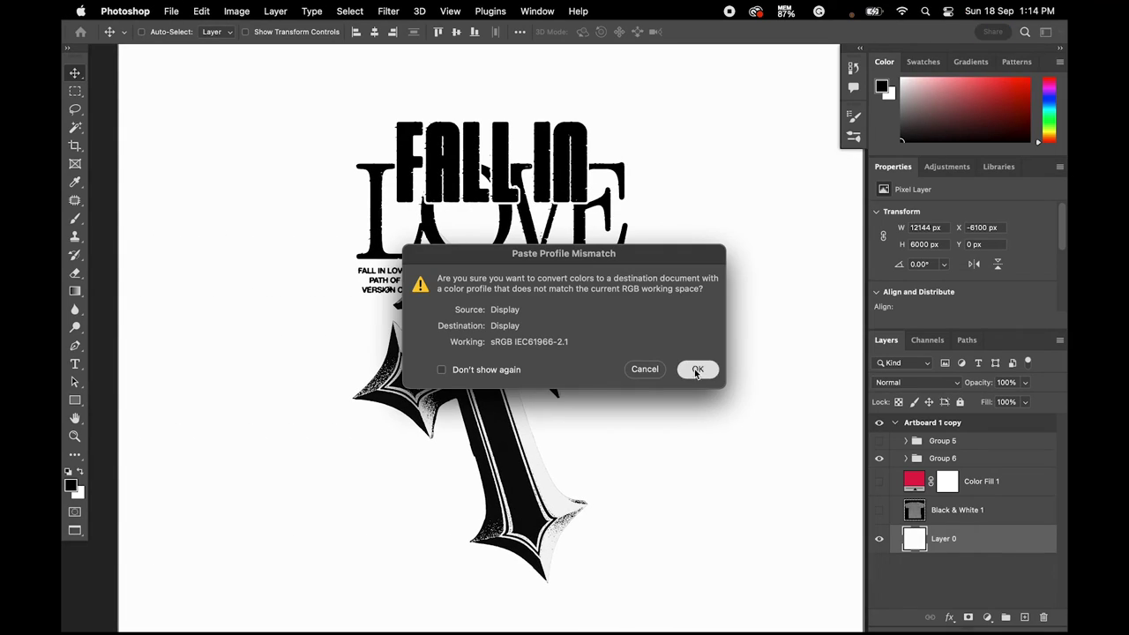
- Paste the texture, then rotate, enlarge and position it over the artwork
left_click(696, 370)
key("super+t")
left_click_drag(717, 180, 586, 488)
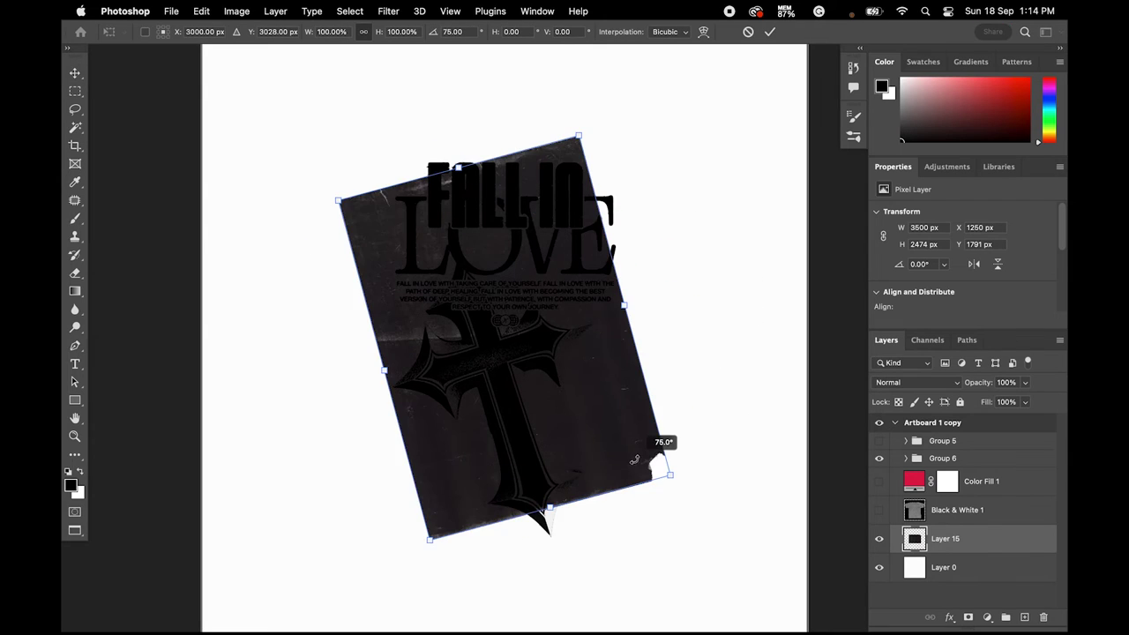
left_click_drag(630, 336, 718, 315)
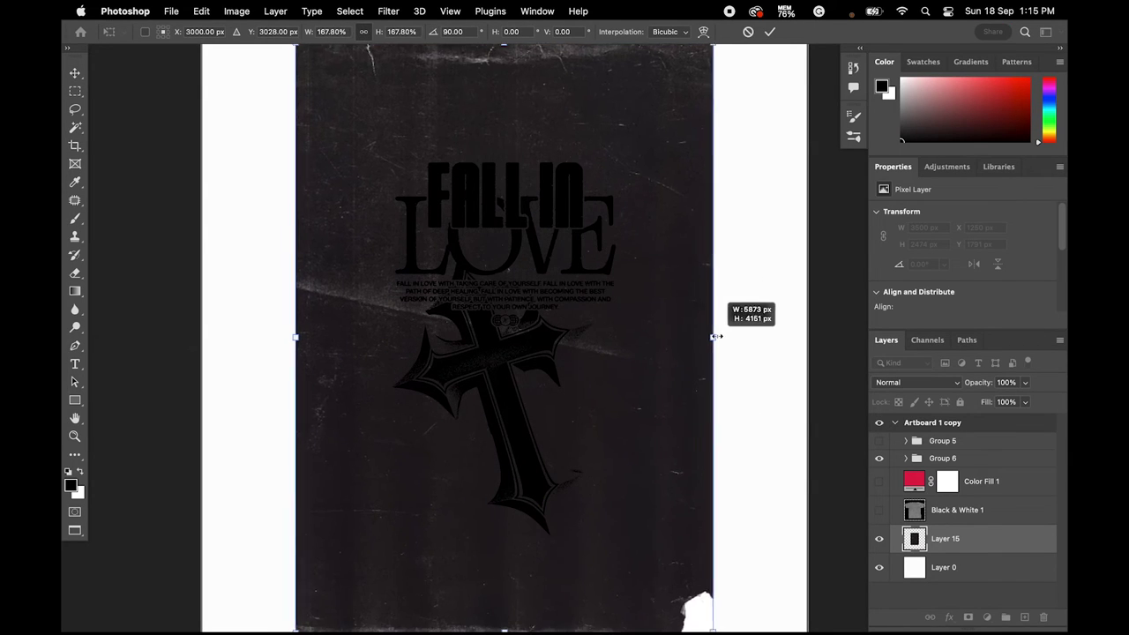
left_click_drag(609, 259, 607, 349)
scroll(606, 350, "down", 1)
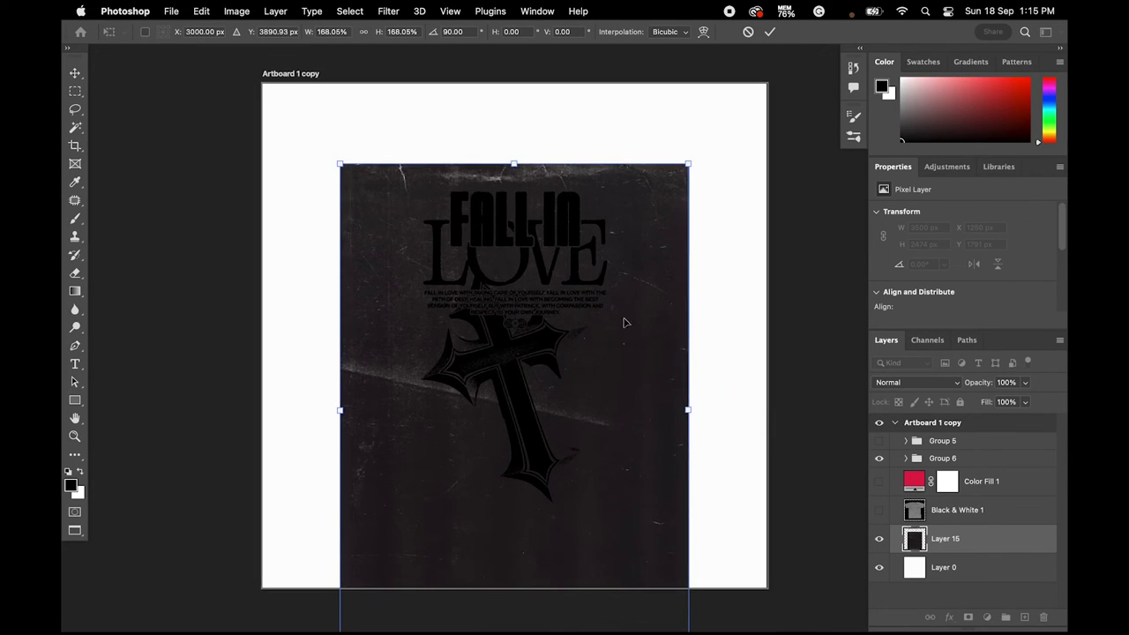
mouse_move(717, 189)
left_mouse_down()
mouse_move(653, 528)
mouse_move(517, 453)
left_mouse_up()
key("Return")
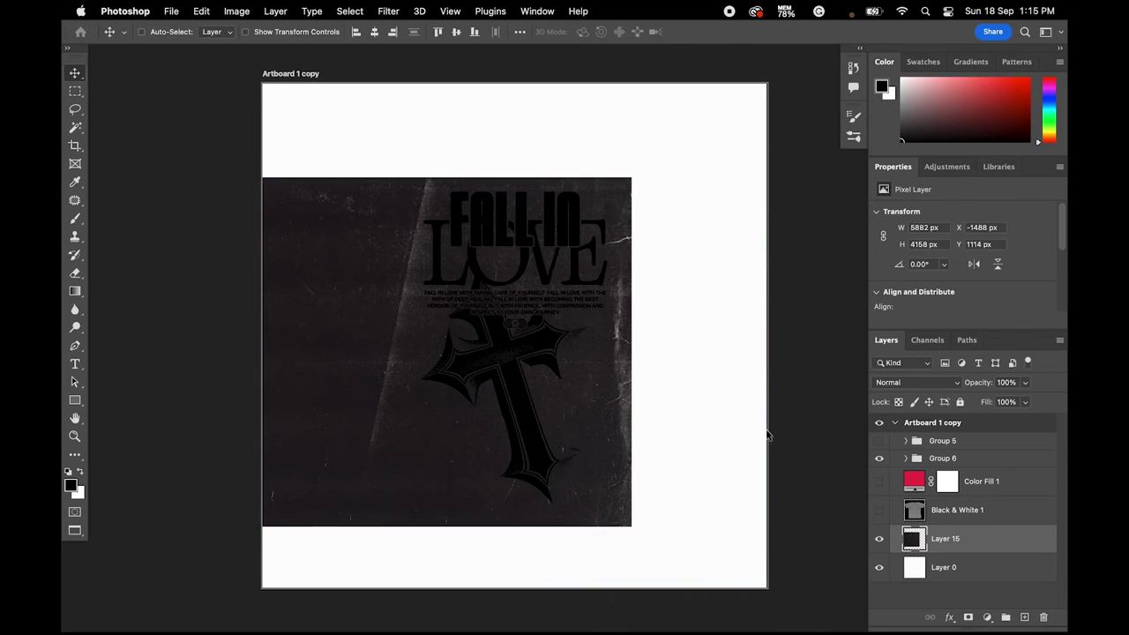
- Hide the texture and select the Group 6 artwork with Color Range
left_click(879, 538)
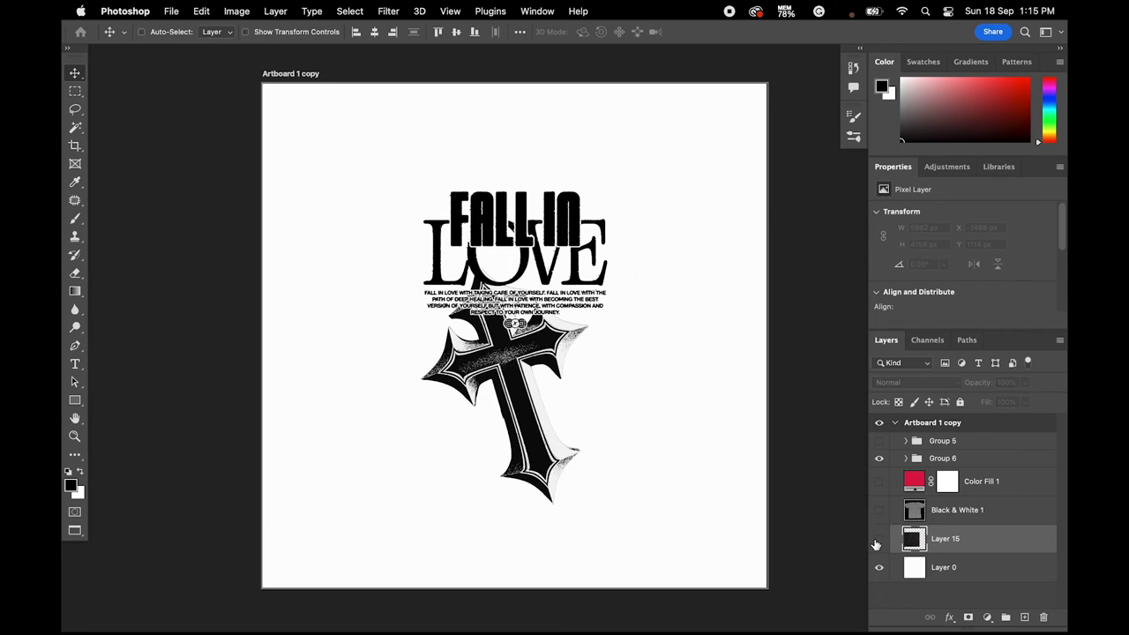
left_click(936, 458)
left_click(1024, 616)
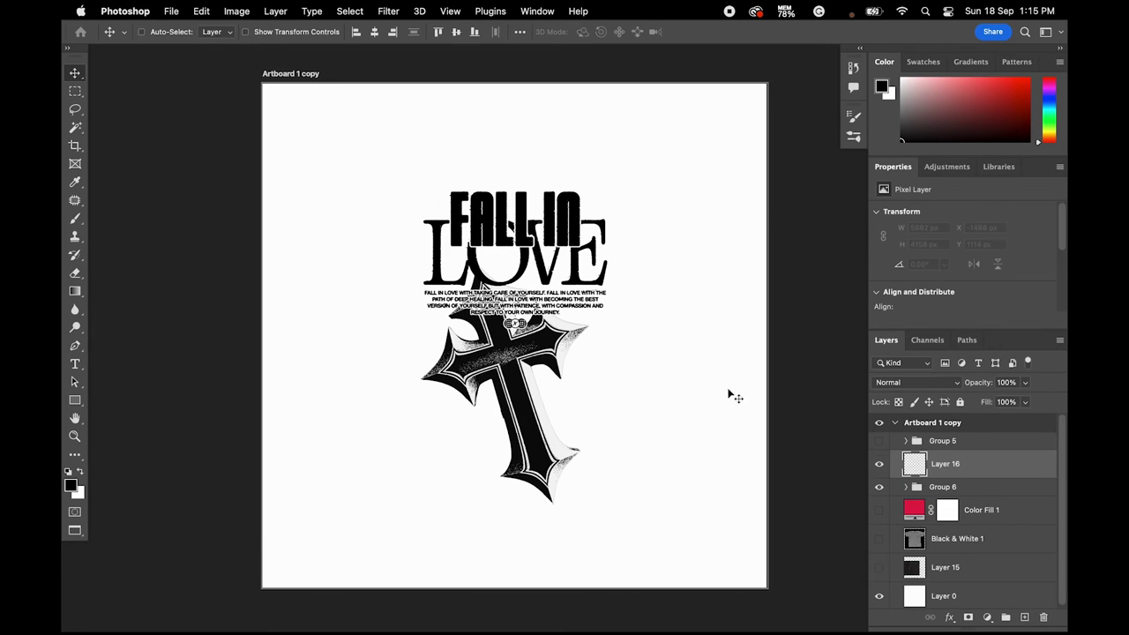
left_click(349, 11)
left_click(385, 147)
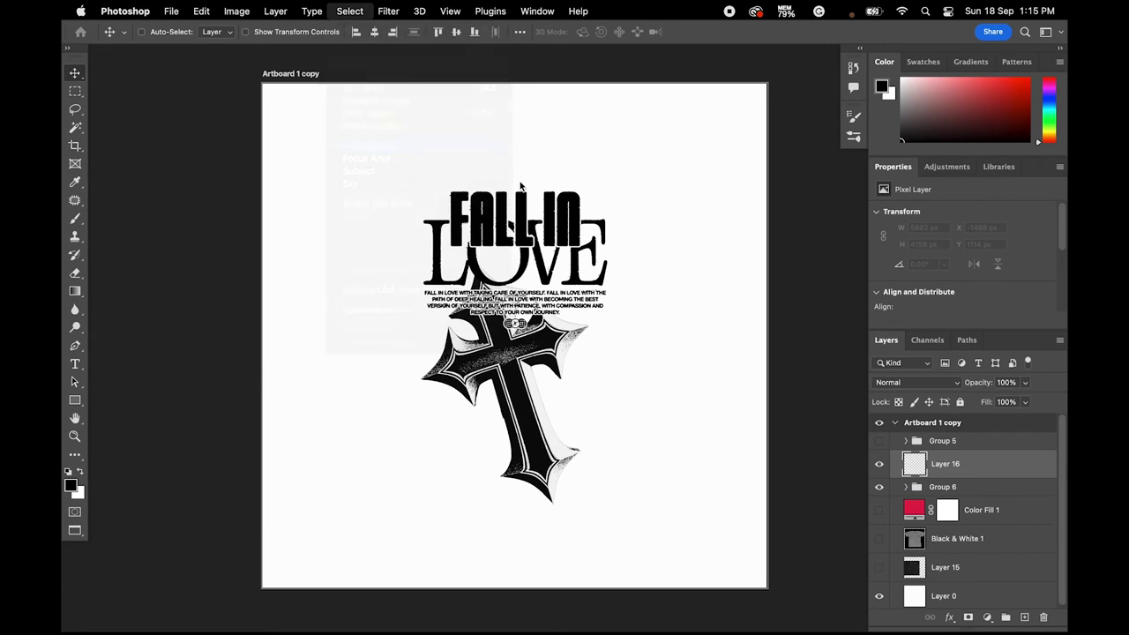
left_click(328, 64)
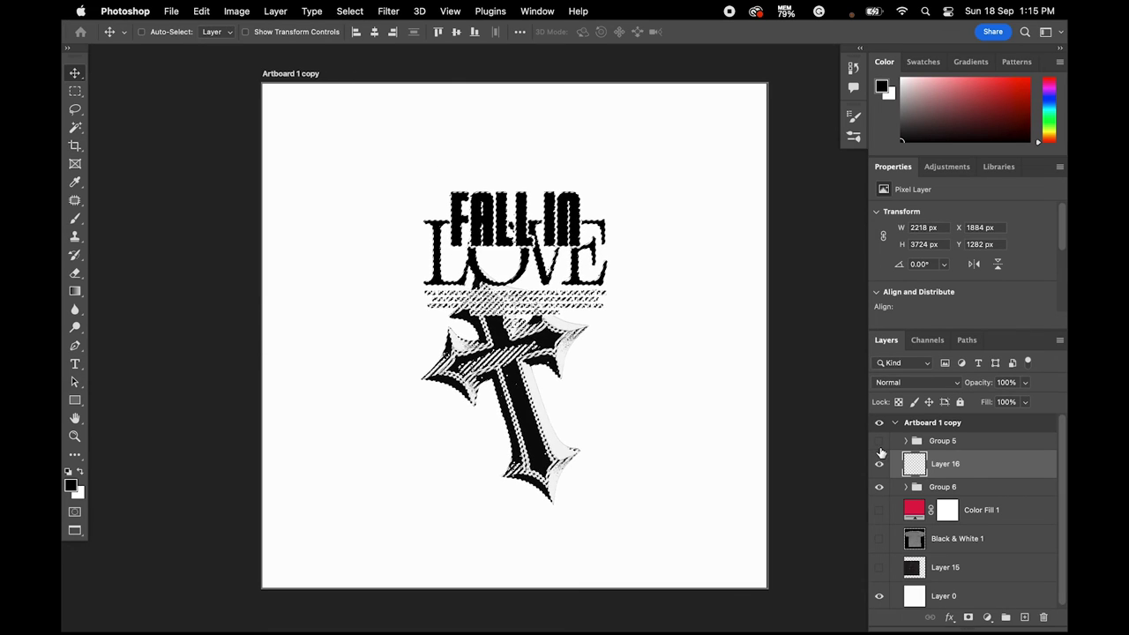
- Mask Layer 15 to the artwork selection, move it up, and delete empty Layer 16
left_click(945, 577)
left_click(878, 567)
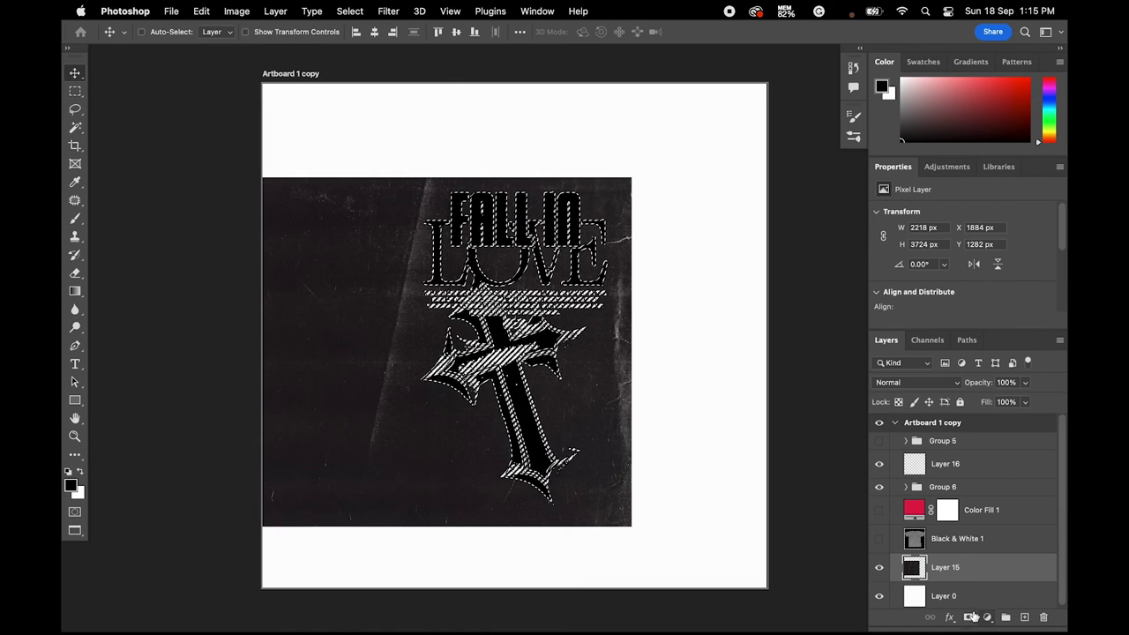
left_click(968, 616)
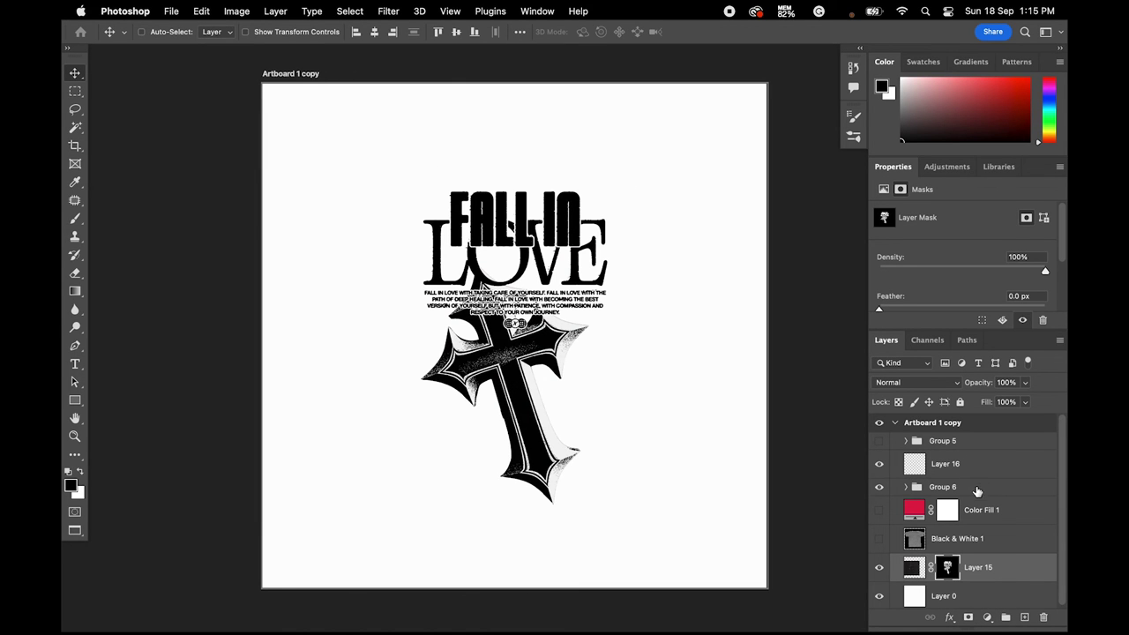
key("ctrl+bracketright")
key("ctrl+bracketright")
key("ctrl+bracketright")
key("ctrl+bracketright")
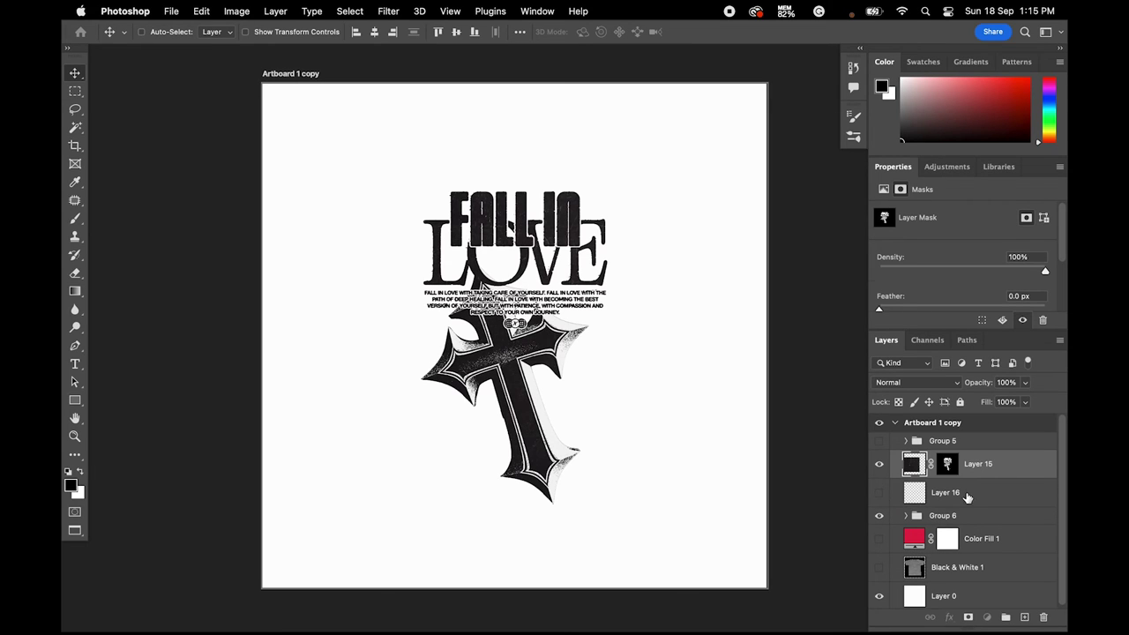
left_click(966, 494)
key("BackSpace")
- Turn on the Black & White 1 adjustment to show the grey tee mockup
scroll(538, 164, "up", 2)
scroll(537, 164, "up", 3)
scroll(564, 181, "up", 3)
scroll(582, 196, "up", 2)
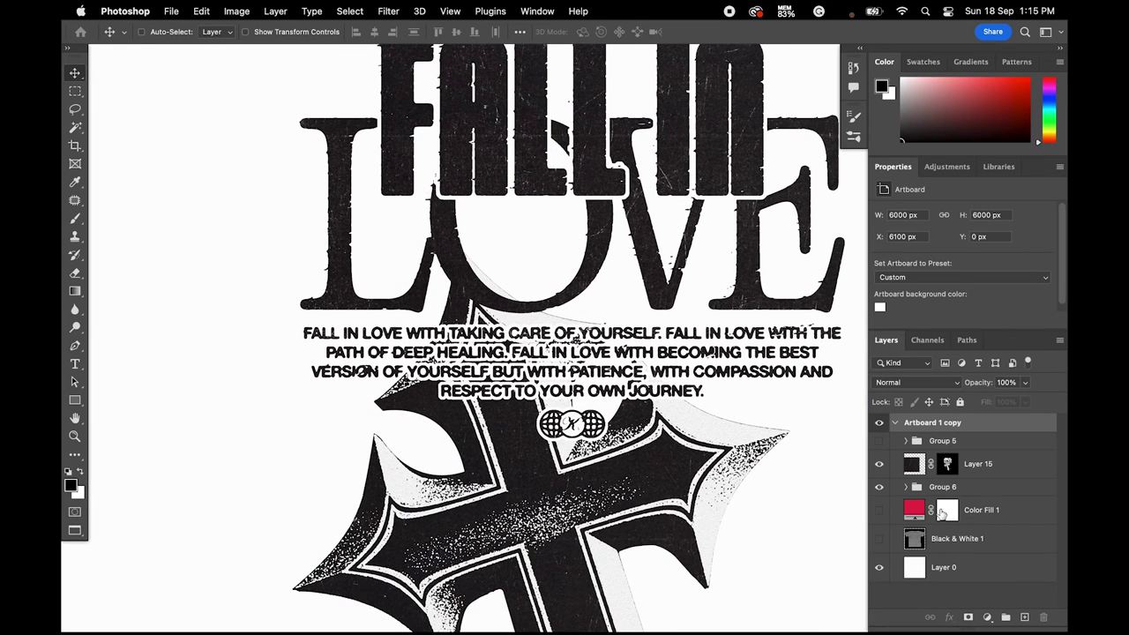
left_click(949, 573)
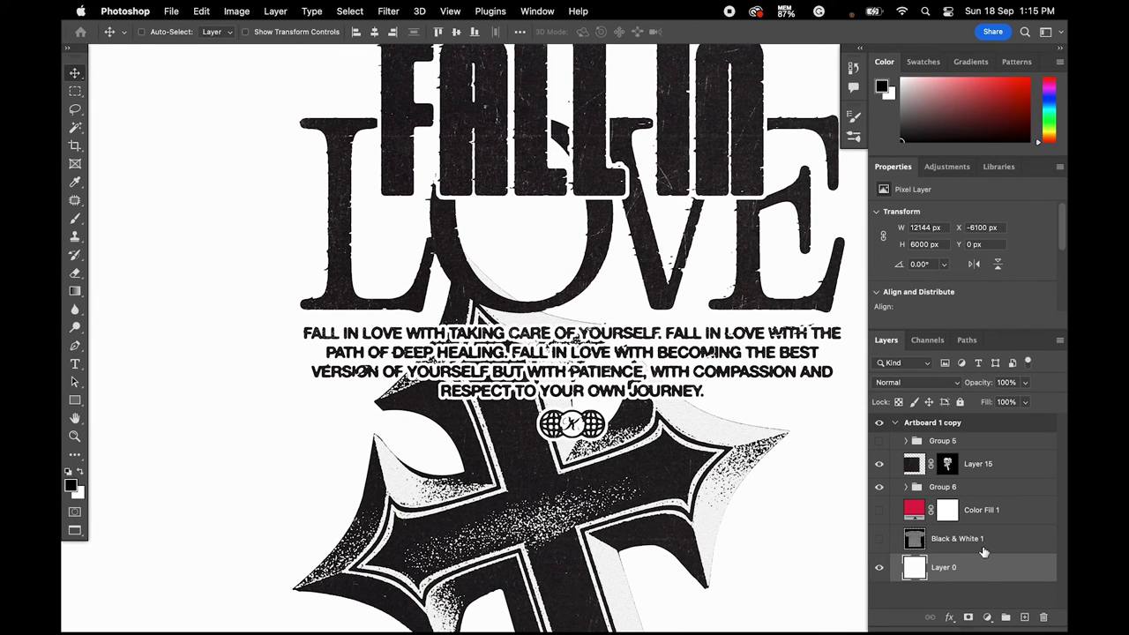
left_click(979, 540)
left_click(878, 538)
left_click(997, 575)
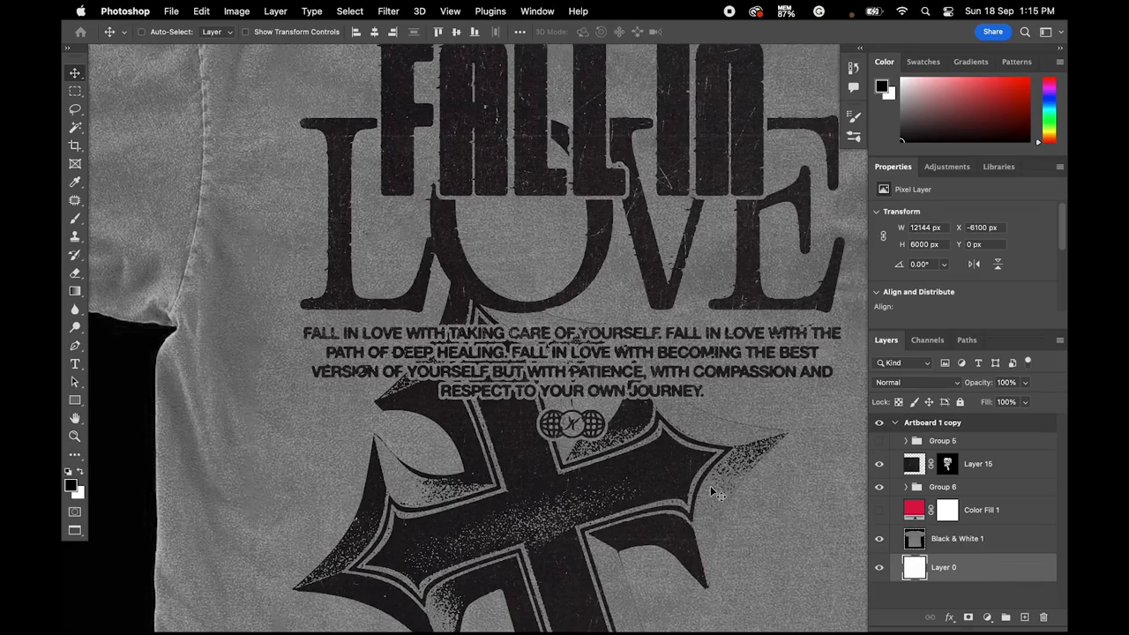
scroll(548, 332, "down", 5)
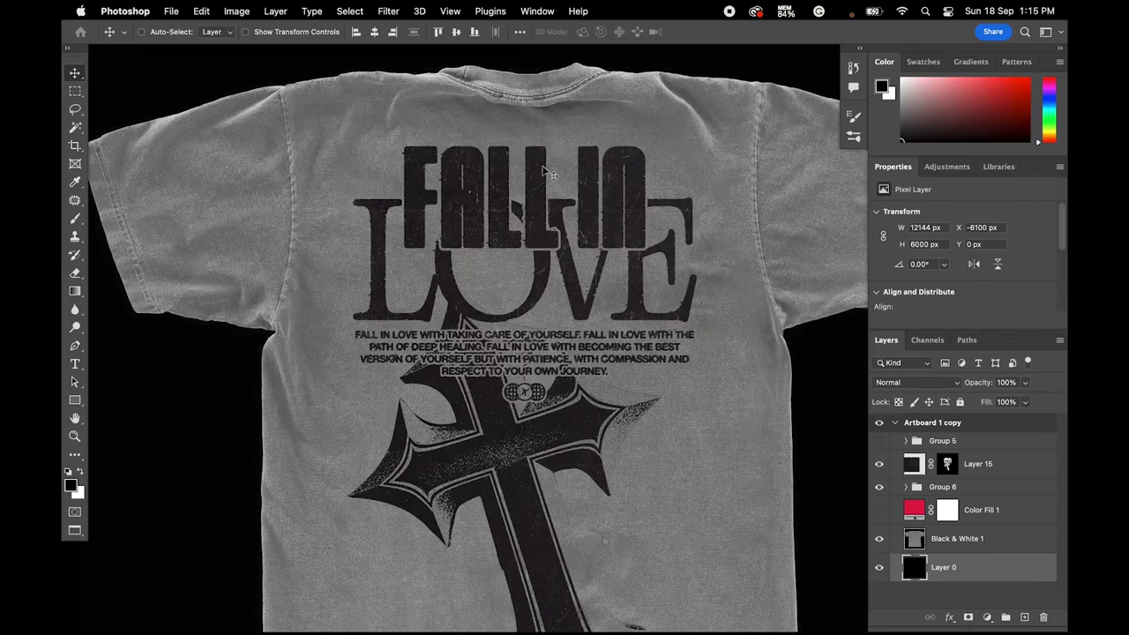
scroll(544, 172, "up", 4)
scroll(544, 172, "up", 3)
scroll(544, 172, "down", 1)
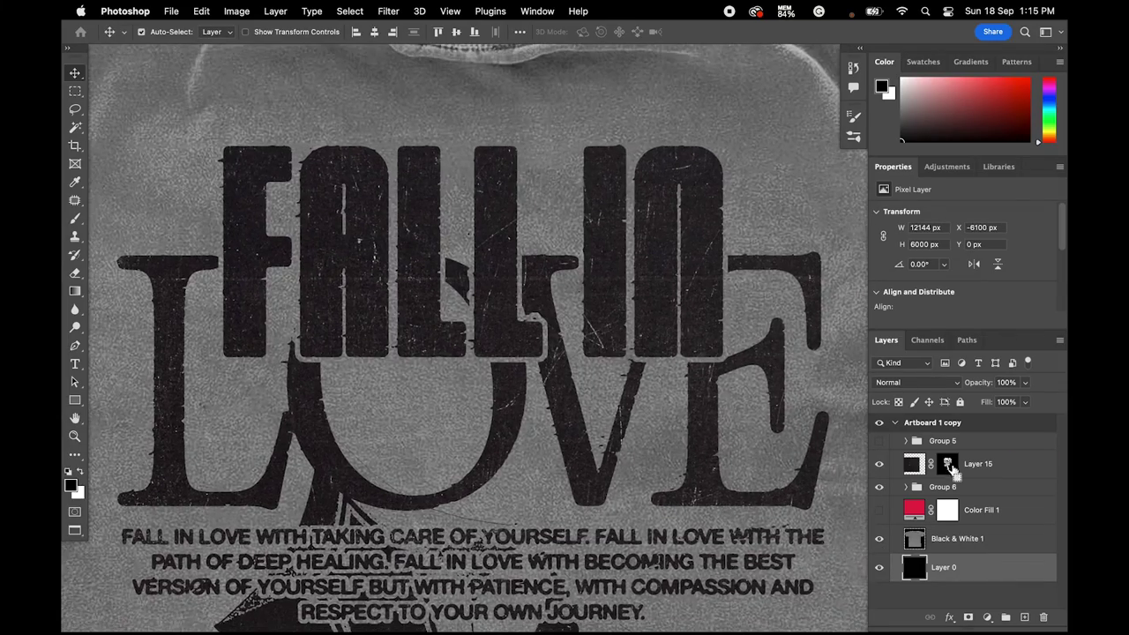
- Add a Levels adjustment from Layer 15's mask selection, dragging midtones right to darken
left_click(948, 465, "super")
left_click(986, 617)
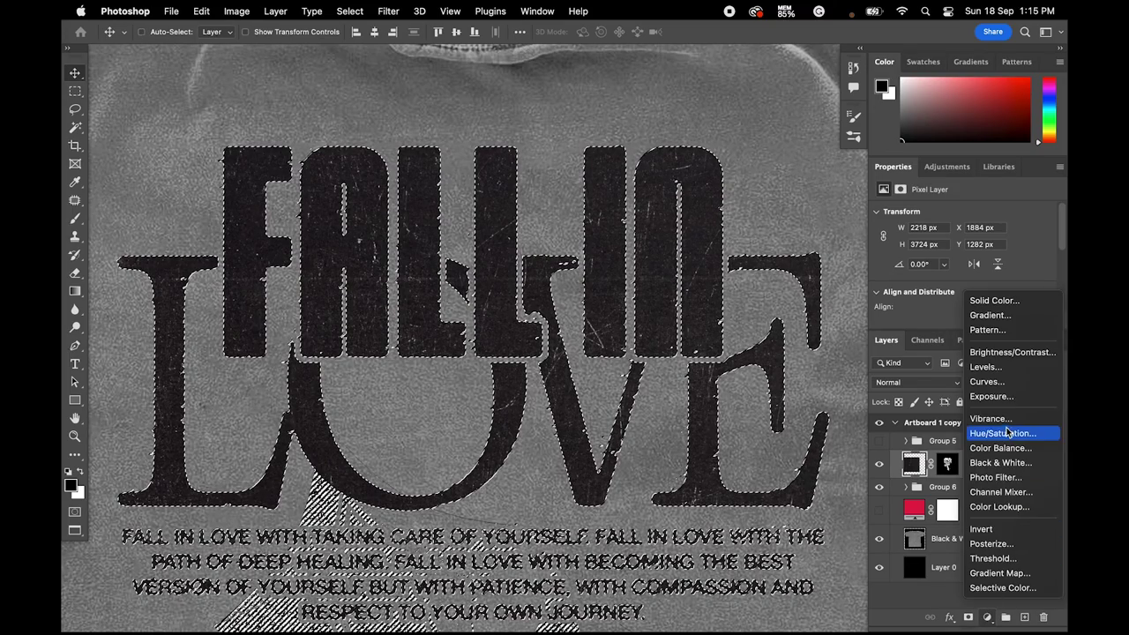
left_click(986, 366)
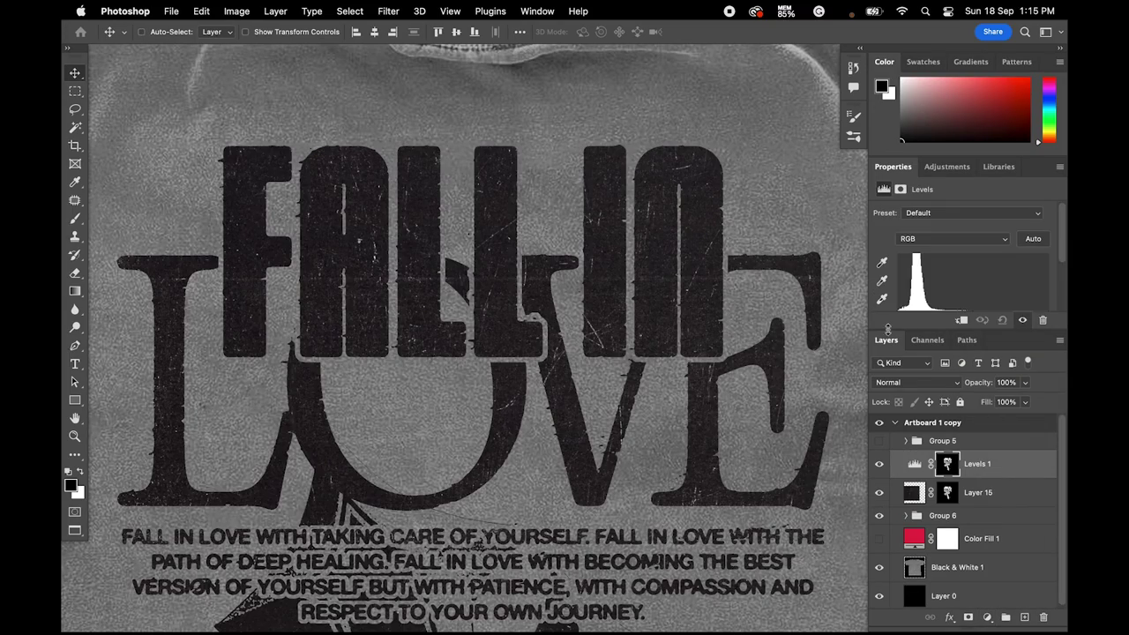
scroll(940, 301, "down", 2)
left_click_drag(977, 284, 991, 284)
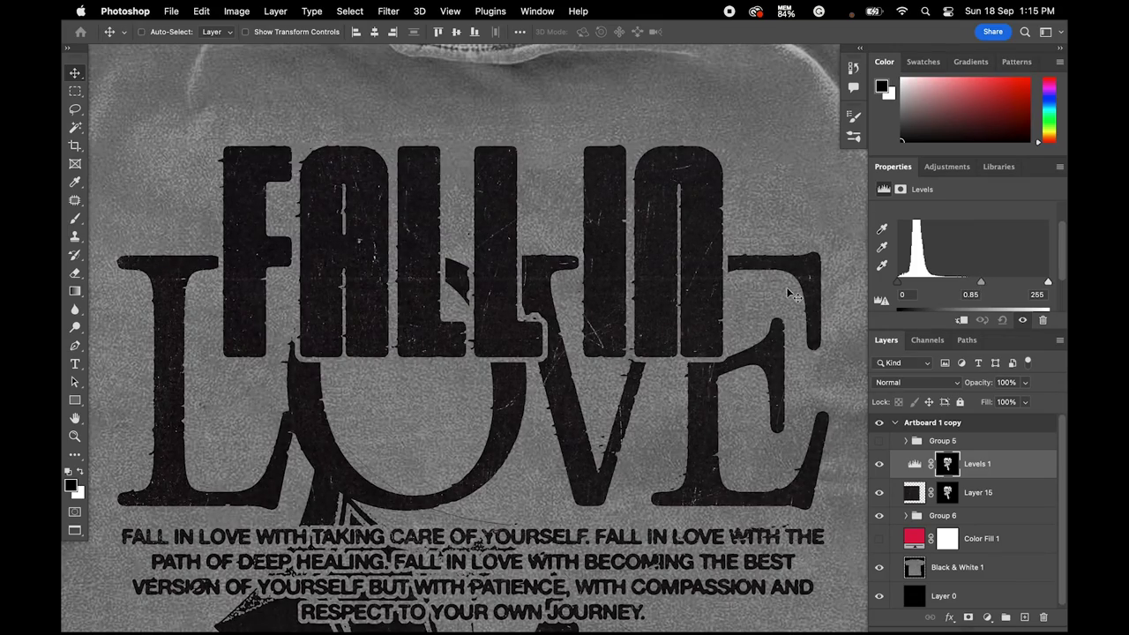
scroll(789, 295, "down", 5)
scroll(604, 436, "up", 3)
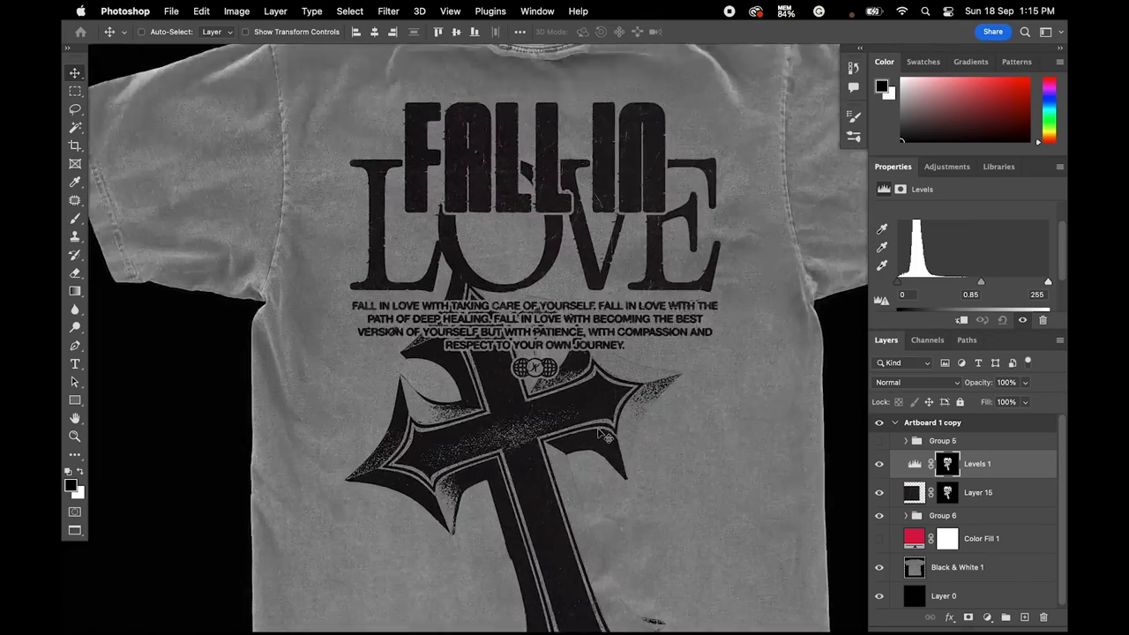
scroll(605, 437, "up", 3)
scroll(591, 438, "up", 2)
scroll(564, 440, "down", 1)
scroll(542, 444, "up", 3)
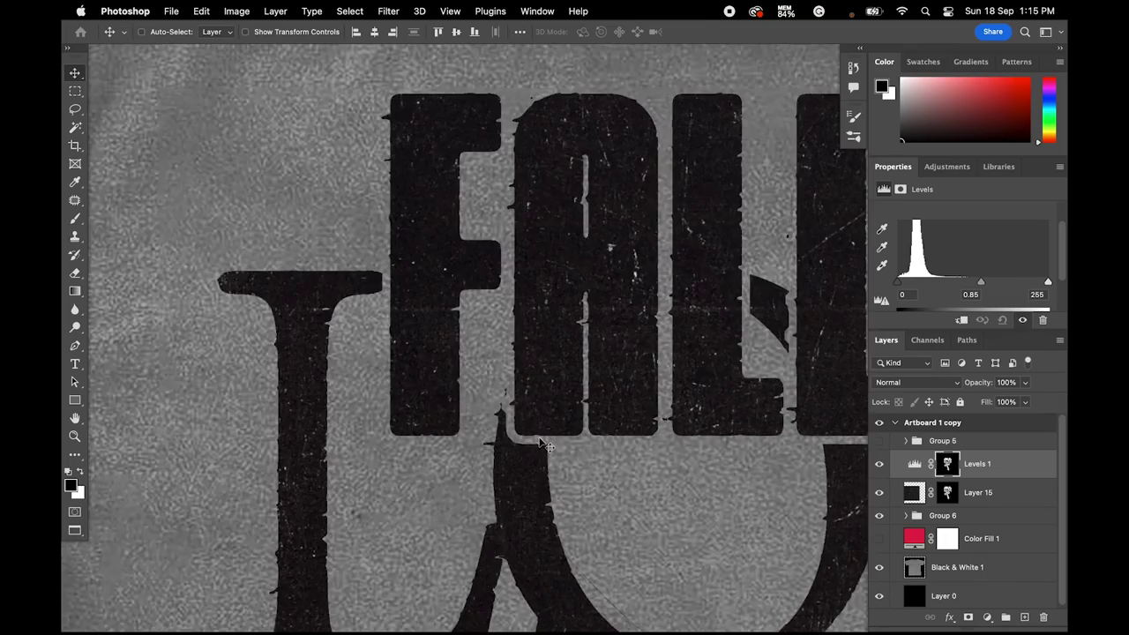
scroll(539, 436, "down", 2)
scroll(539, 436, "down", 2)
scroll(539, 437, "down", 2)
- Group the texture and Levels layers, show the red Color Fill 1, and shift its hue pinker
key("ctrl+g")
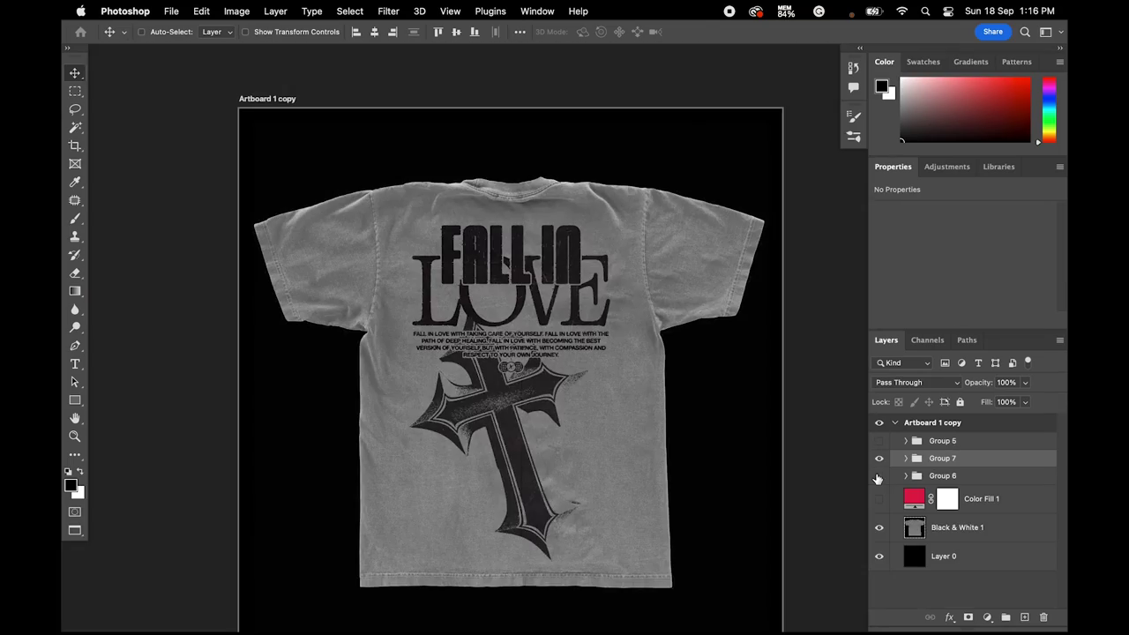
left_click(877, 477)
left_click(879, 500)
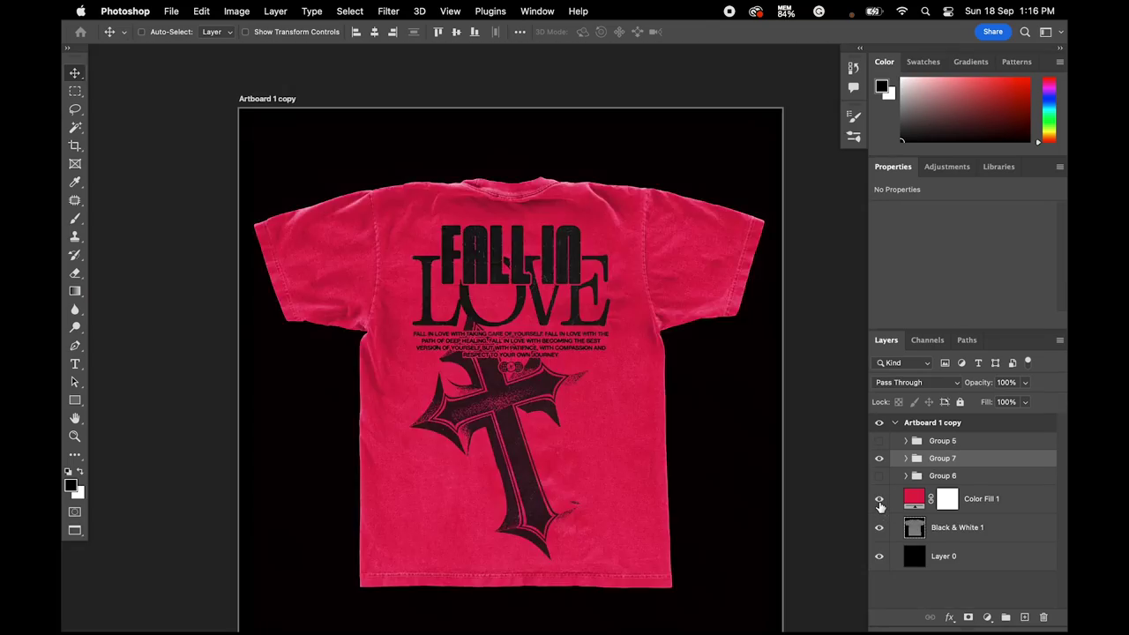
double_click(913, 498)
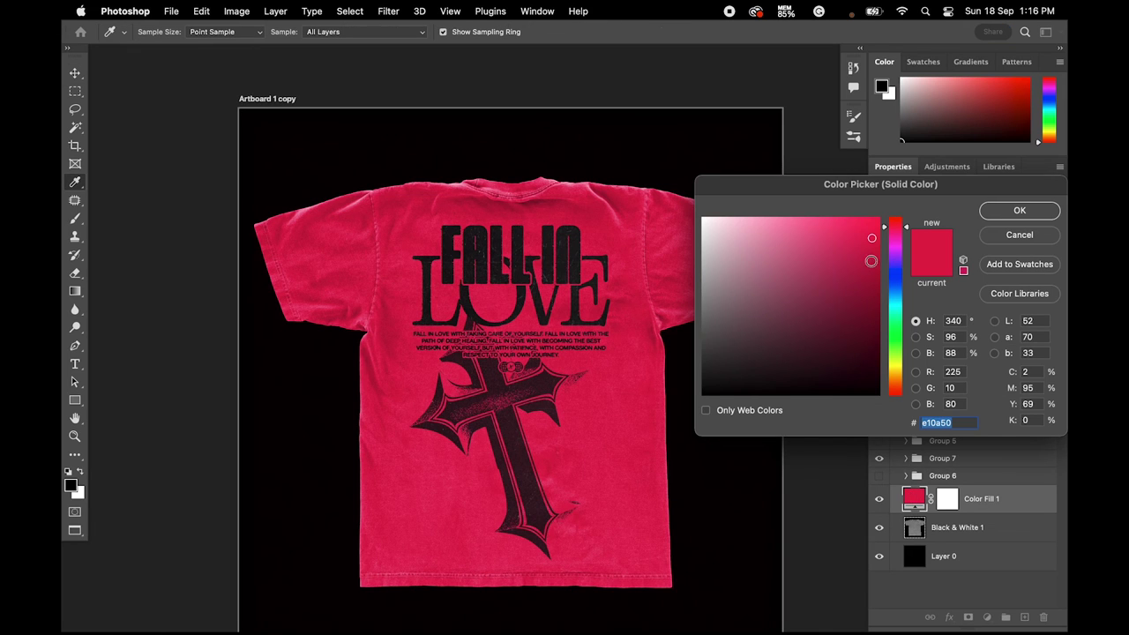
mouse_move(897, 301)
left_mouse_down()
mouse_move(898, 231)
mouse_move(854, 229)
left_mouse_up()
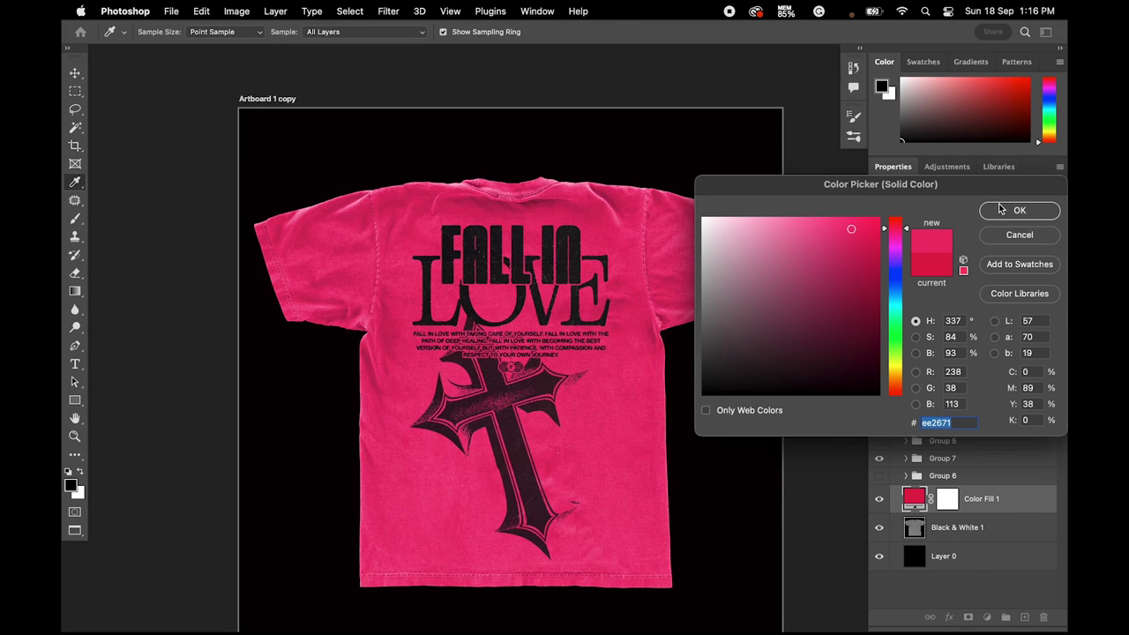